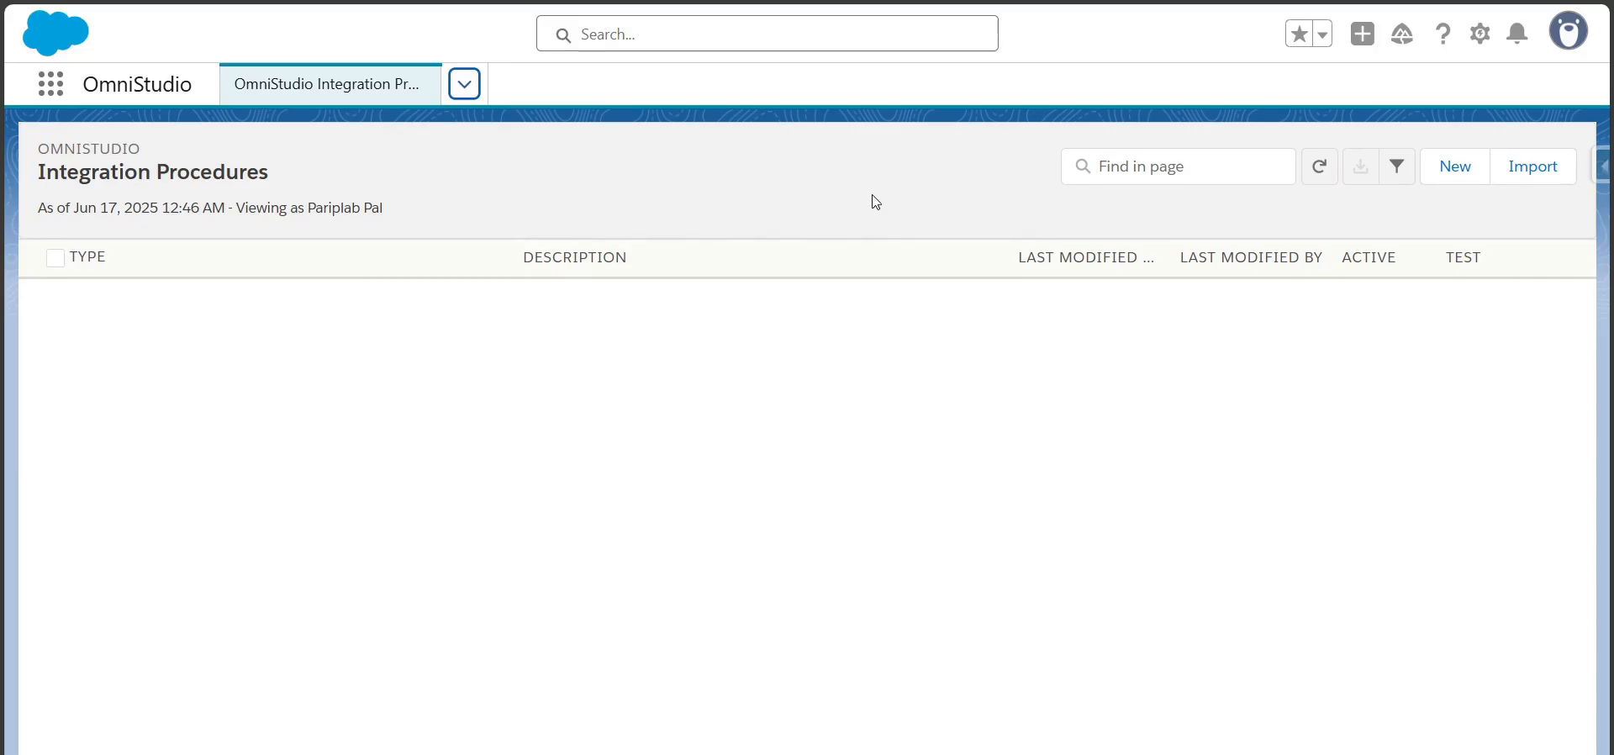
Create a new integration procedure and name it "Ip for Case Details"
{"action": "left_click", "coordinate": [1446, 169]}
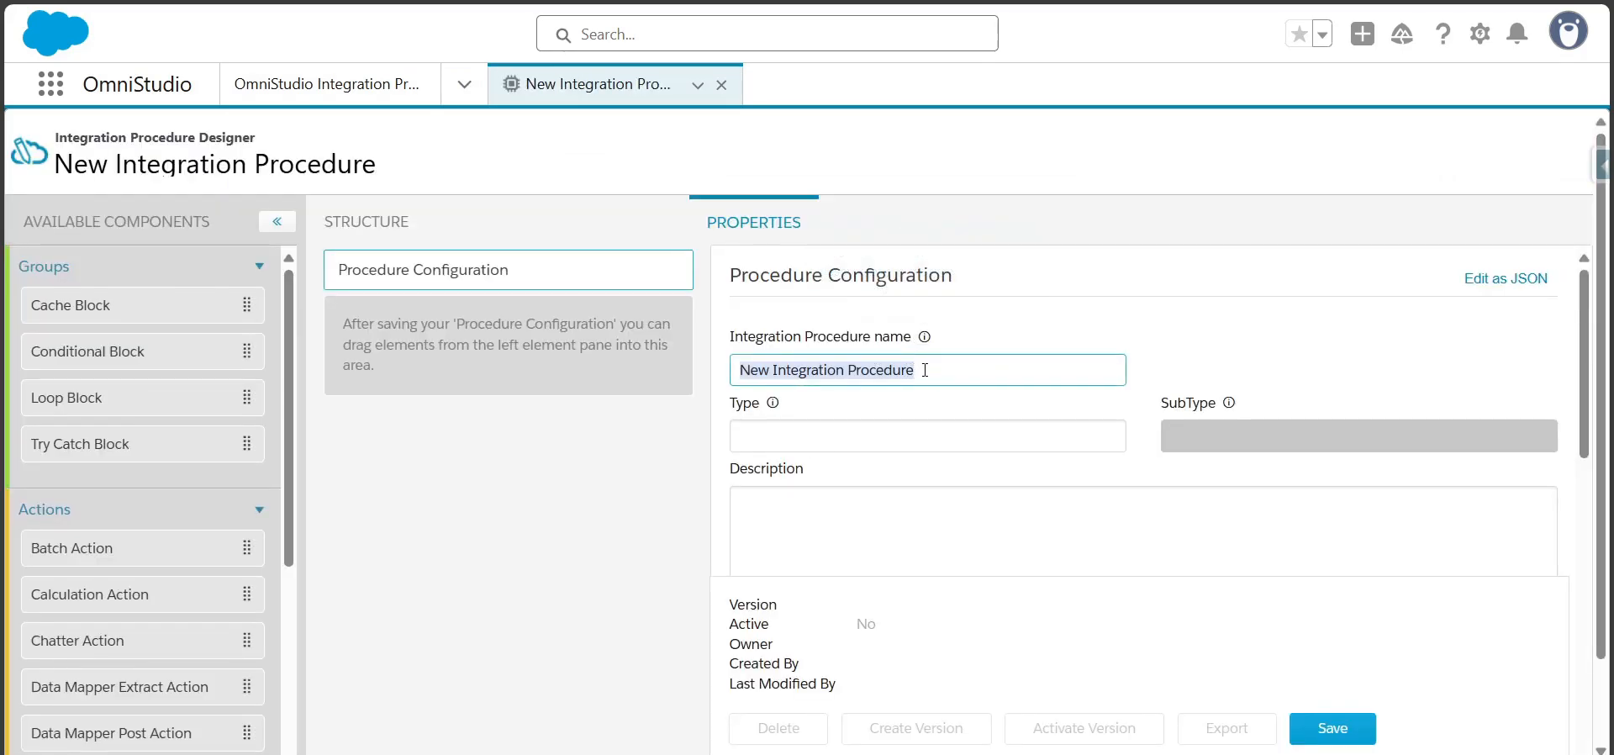
{"action": "key", "text": "BackSpace"}
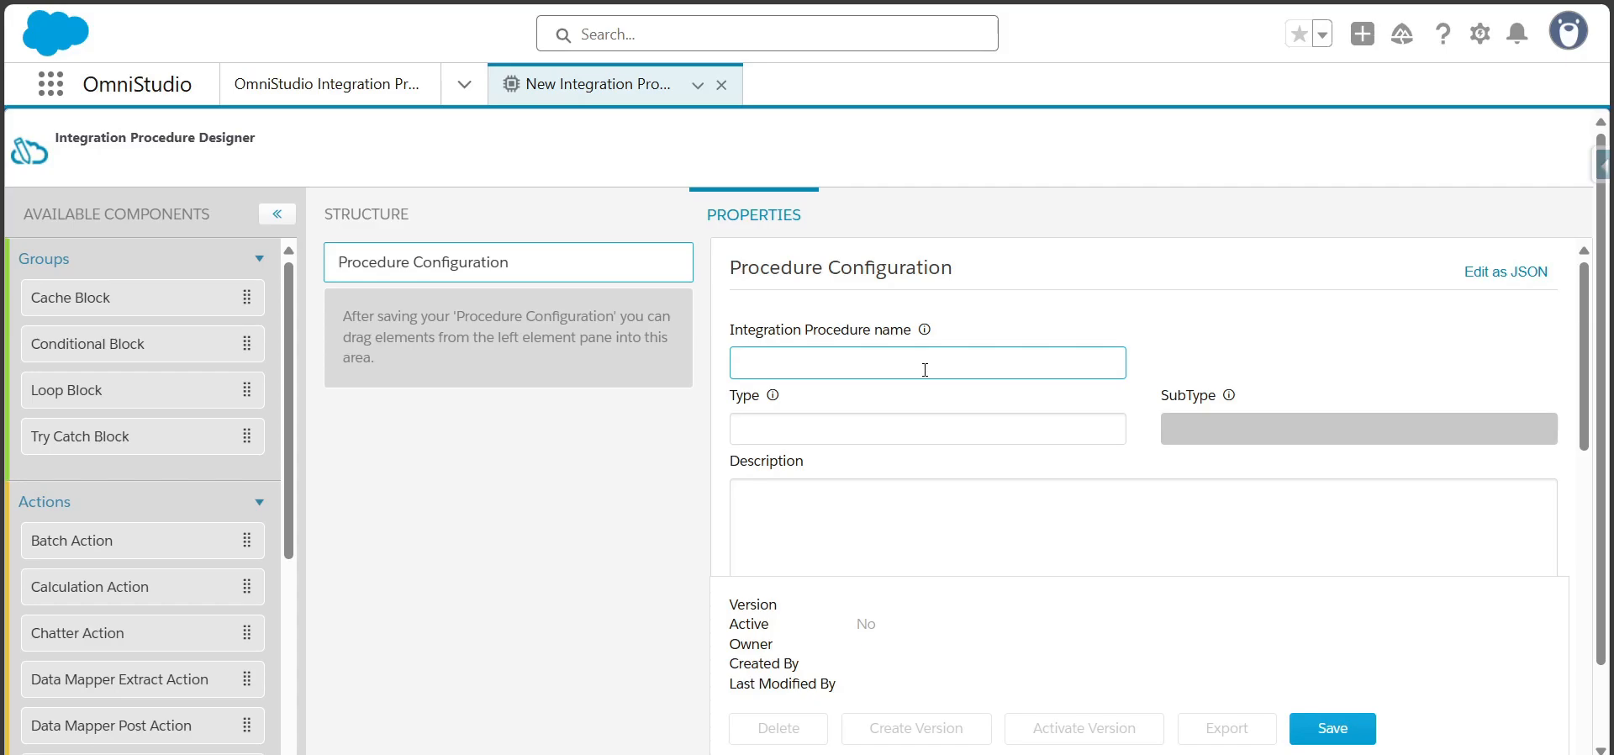
{"action": "type", "text": "G"}
{"action": "key", "text": "BackSpace"}
{"action": "type", "text": "I"}
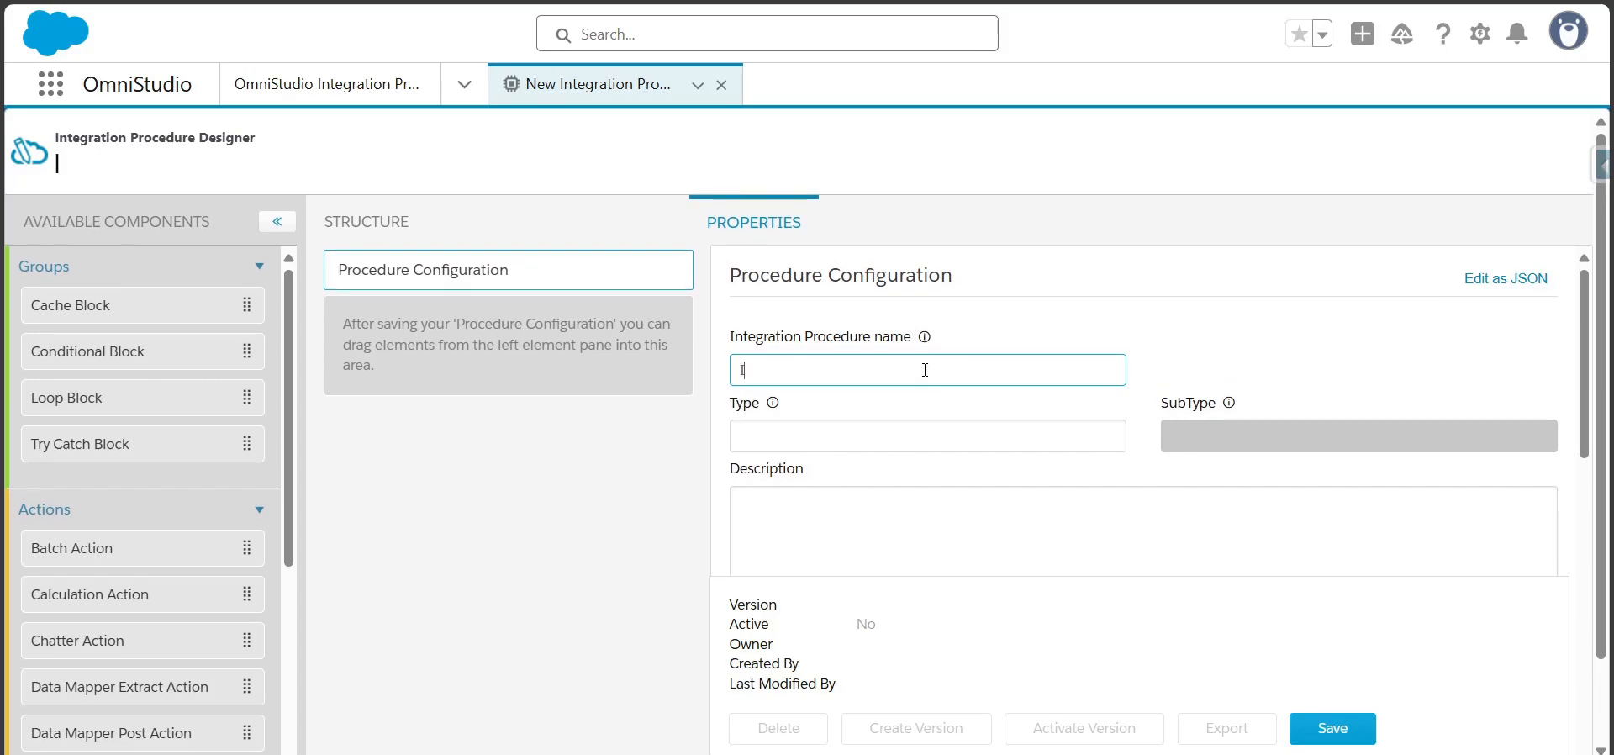
{"action": "type", "text": "p for Case Details"}
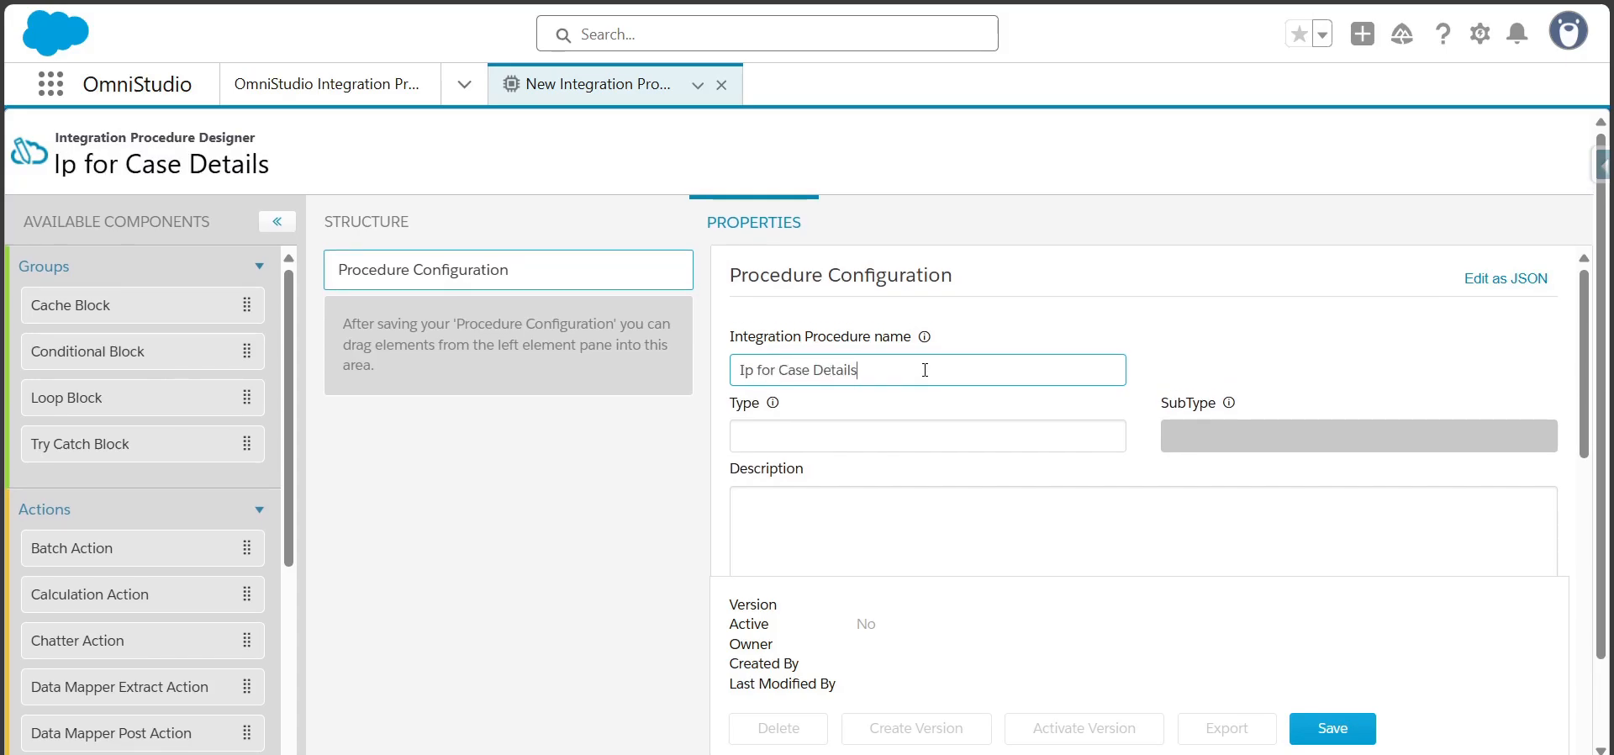
{"action": "key", "text": "Tab"}
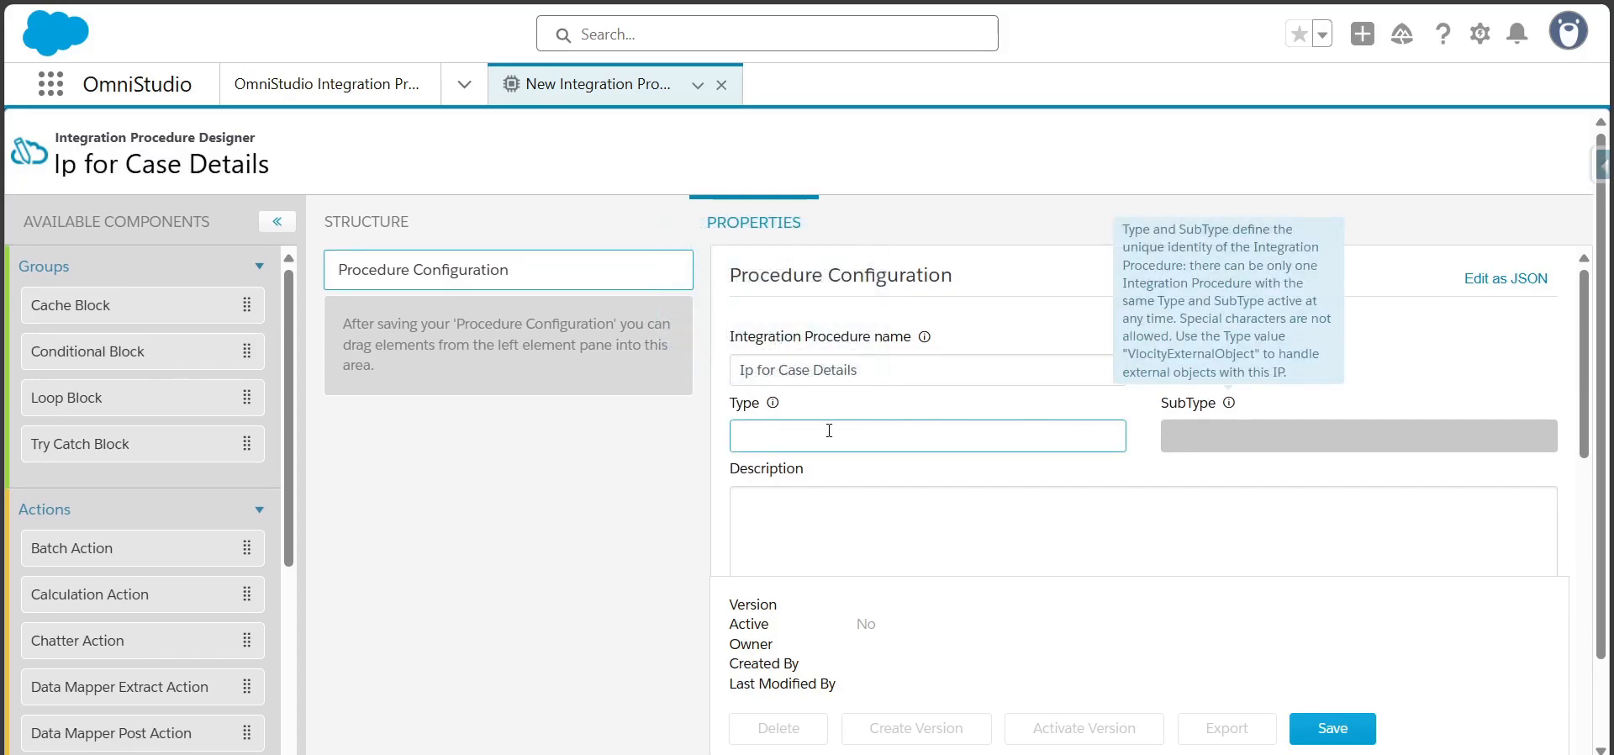
Set the procedure's Type to IpCase and SubType to Details, and save the configuration
{"action": "type", "text": "Ip"}
{"action": "key", "text": "BackSpace"}
{"action": "type", "text": "pCase"}
{"action": "key", "text": "Tab"}
{"action": "type", "text": "Deatils"}
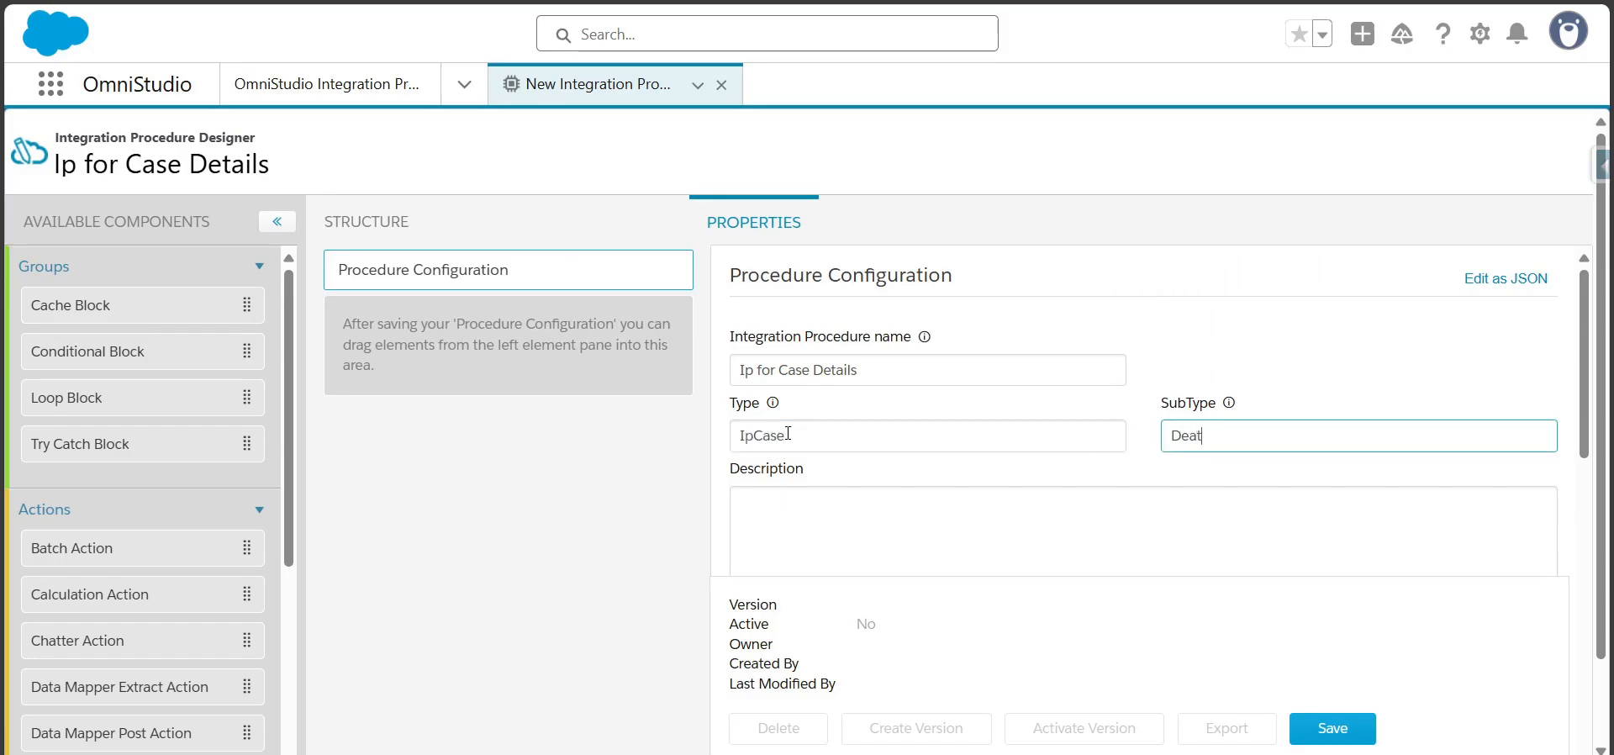
{"action": "key", "text": "BackSpace"}
{"action": "key", "text": "BackSpace"}
{"action": "key", "text": "BackSpace"}
{"action": "key", "text": "BackSpace"}
{"action": "key", "text": "BackSpace"}
{"action": "type", "text": "tails"}
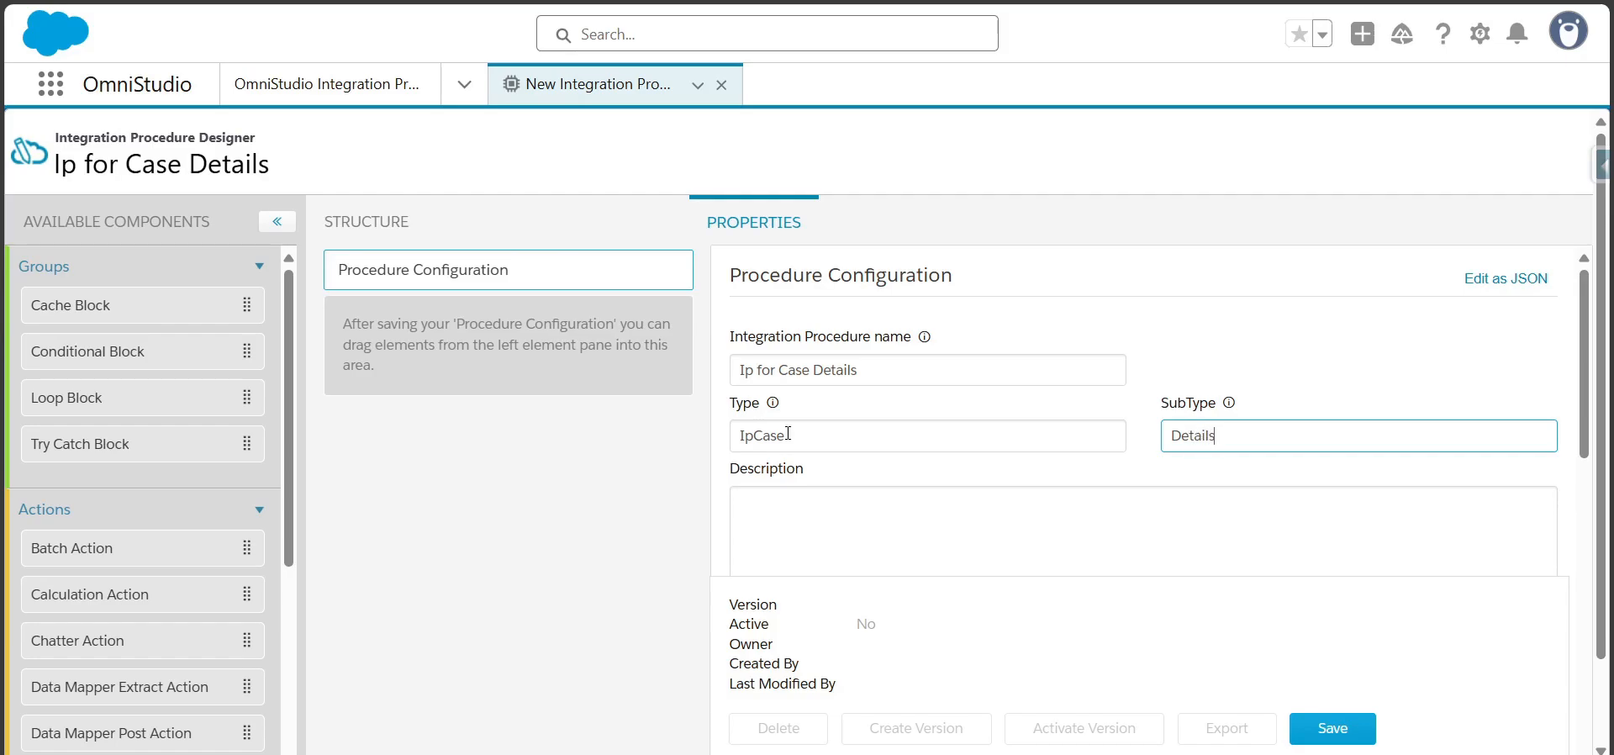
{"action": "left_click", "coordinate": [1337, 728]}
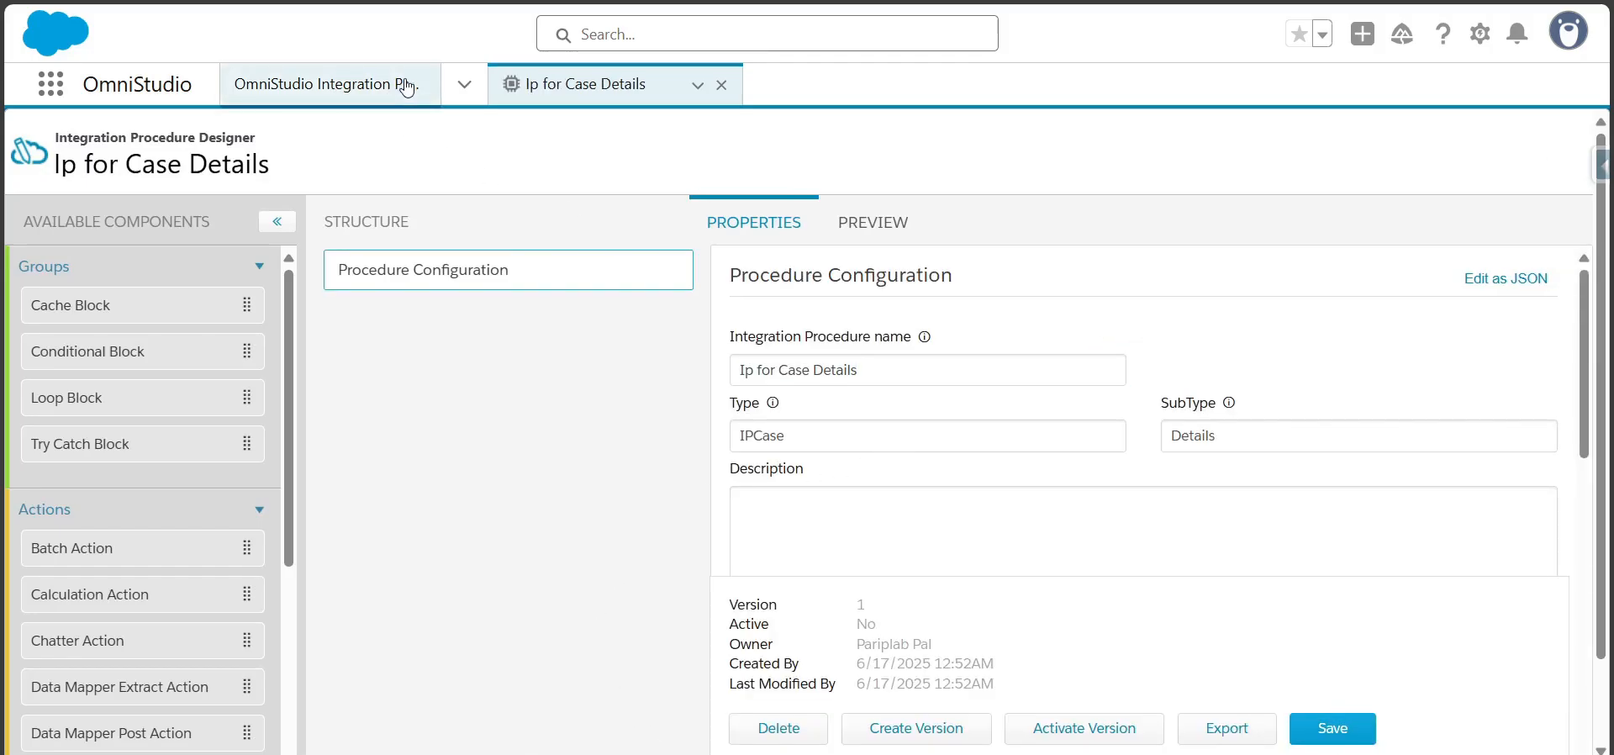
{"action": "left_click", "coordinate": [464, 84]}
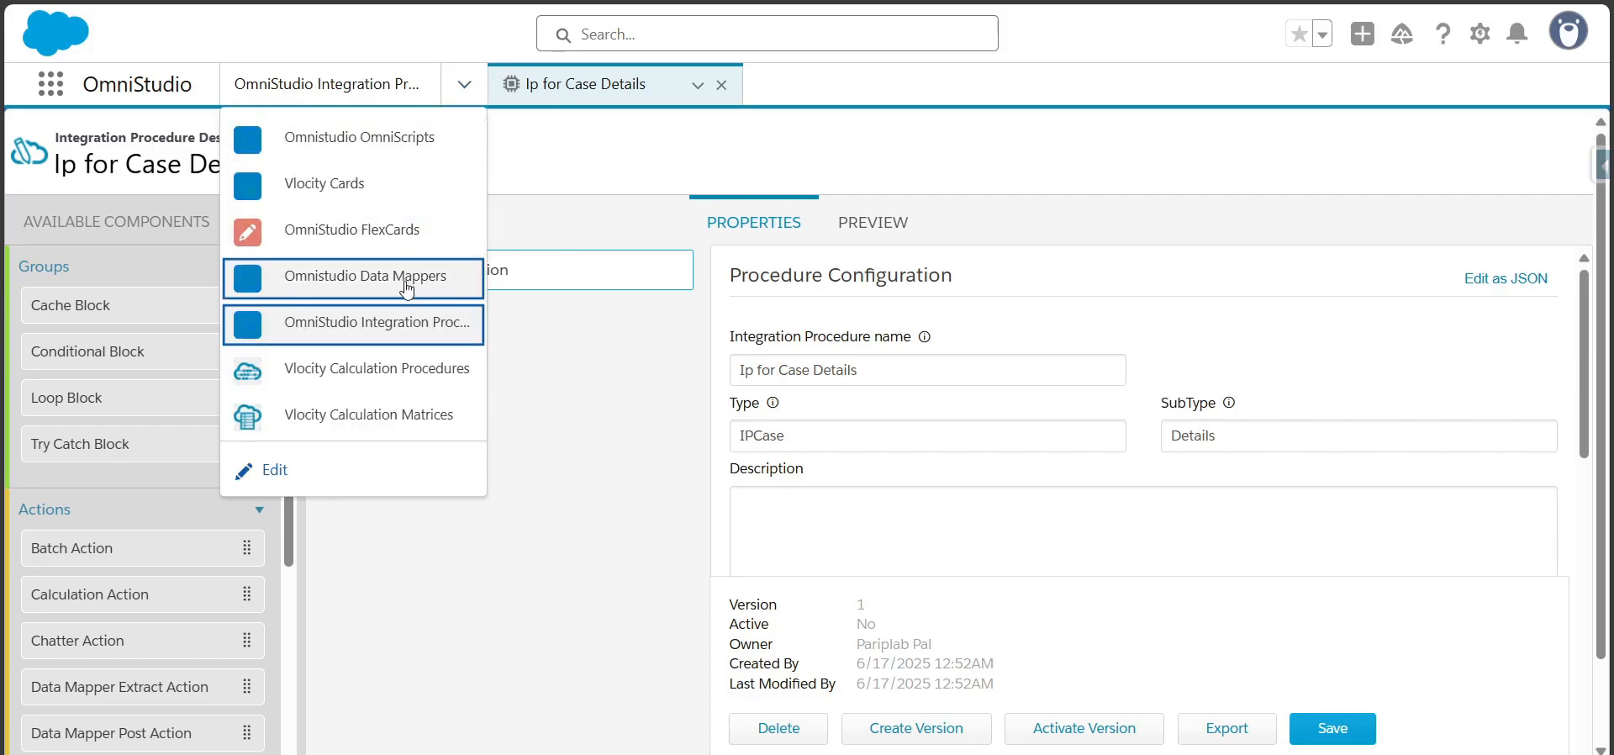
{"action": "key", "text": "Escape"}
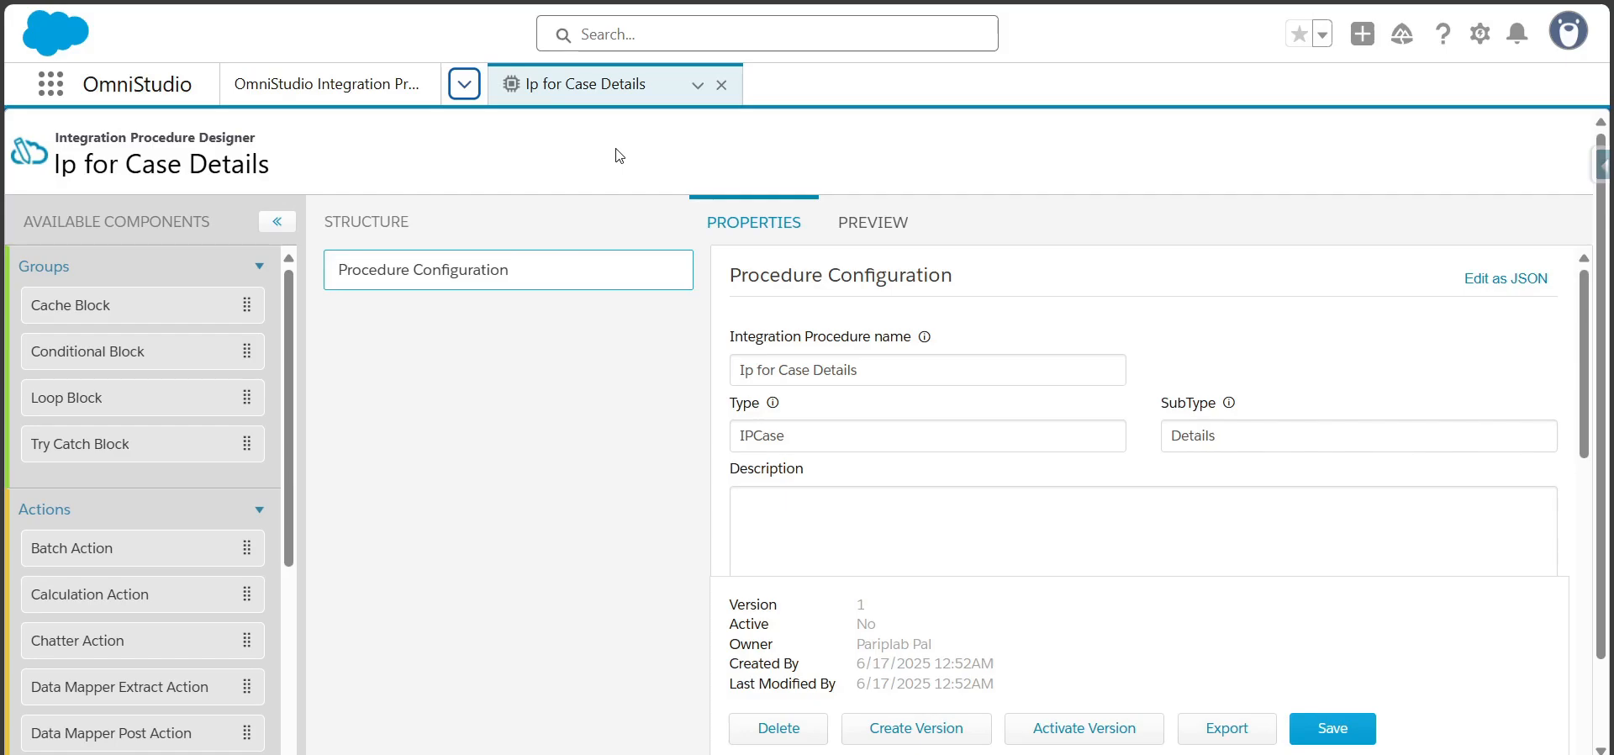
Look through the groups and actions available as components for the integration procedure
{"action": "left_click_drag", "start_coordinate": [290, 411], "coordinate": [282, 537]}
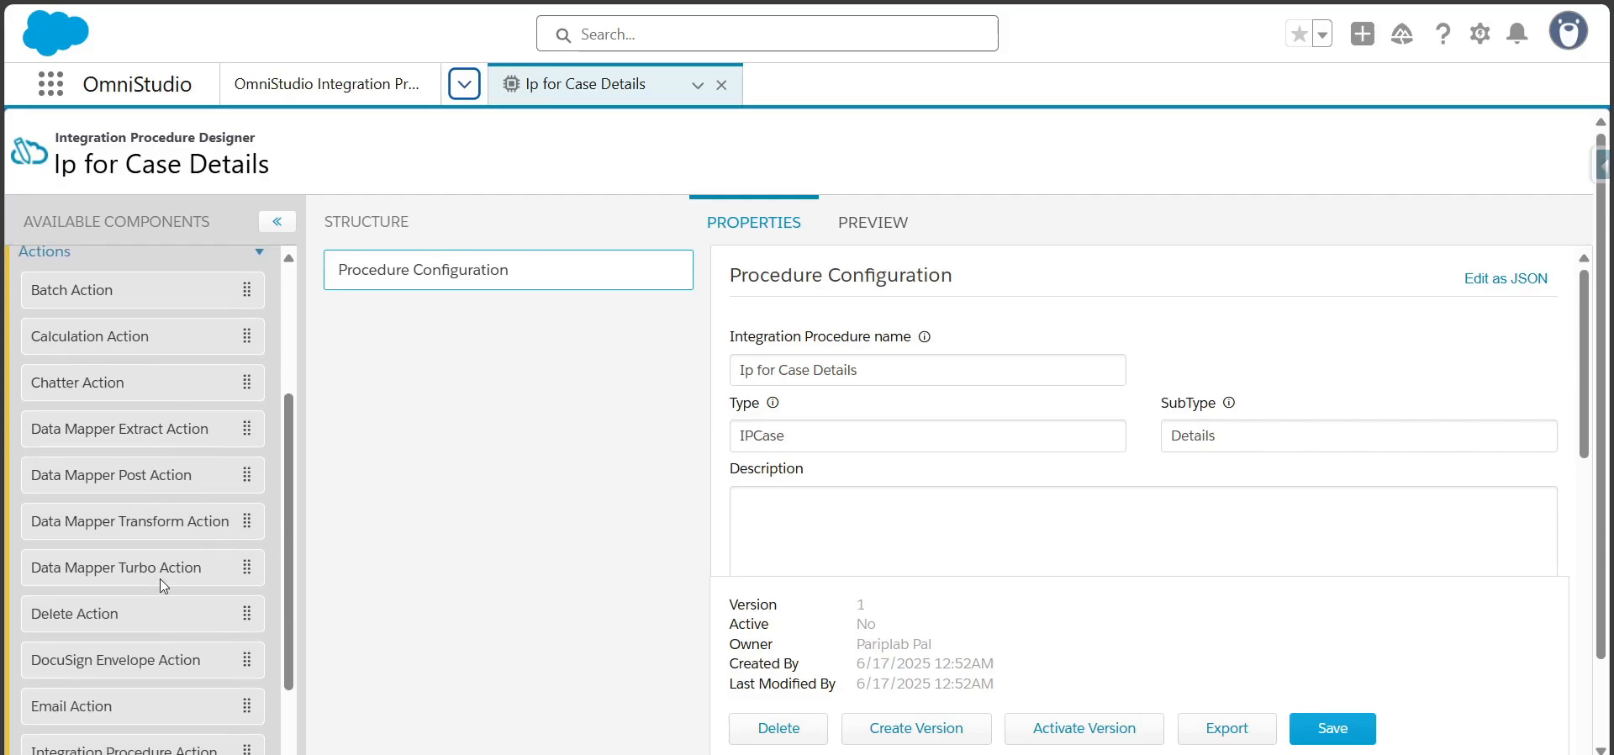
{"action": "left_click_drag", "start_coordinate": [283, 592], "coordinate": [284, 674]}
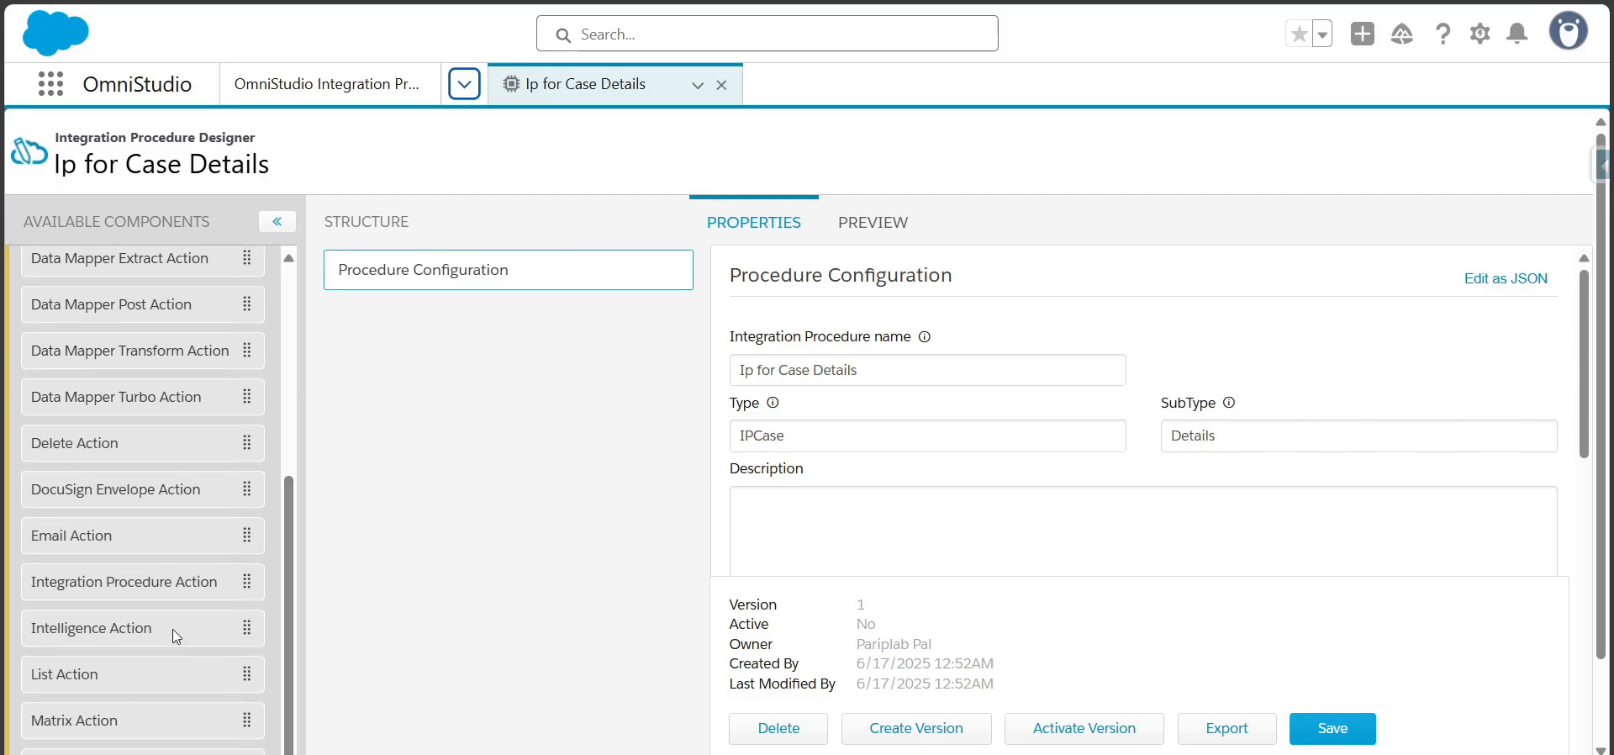
{"action": "scroll", "coordinate": [291, 636], "scroll_direction": "down", "scroll_amount": 1}
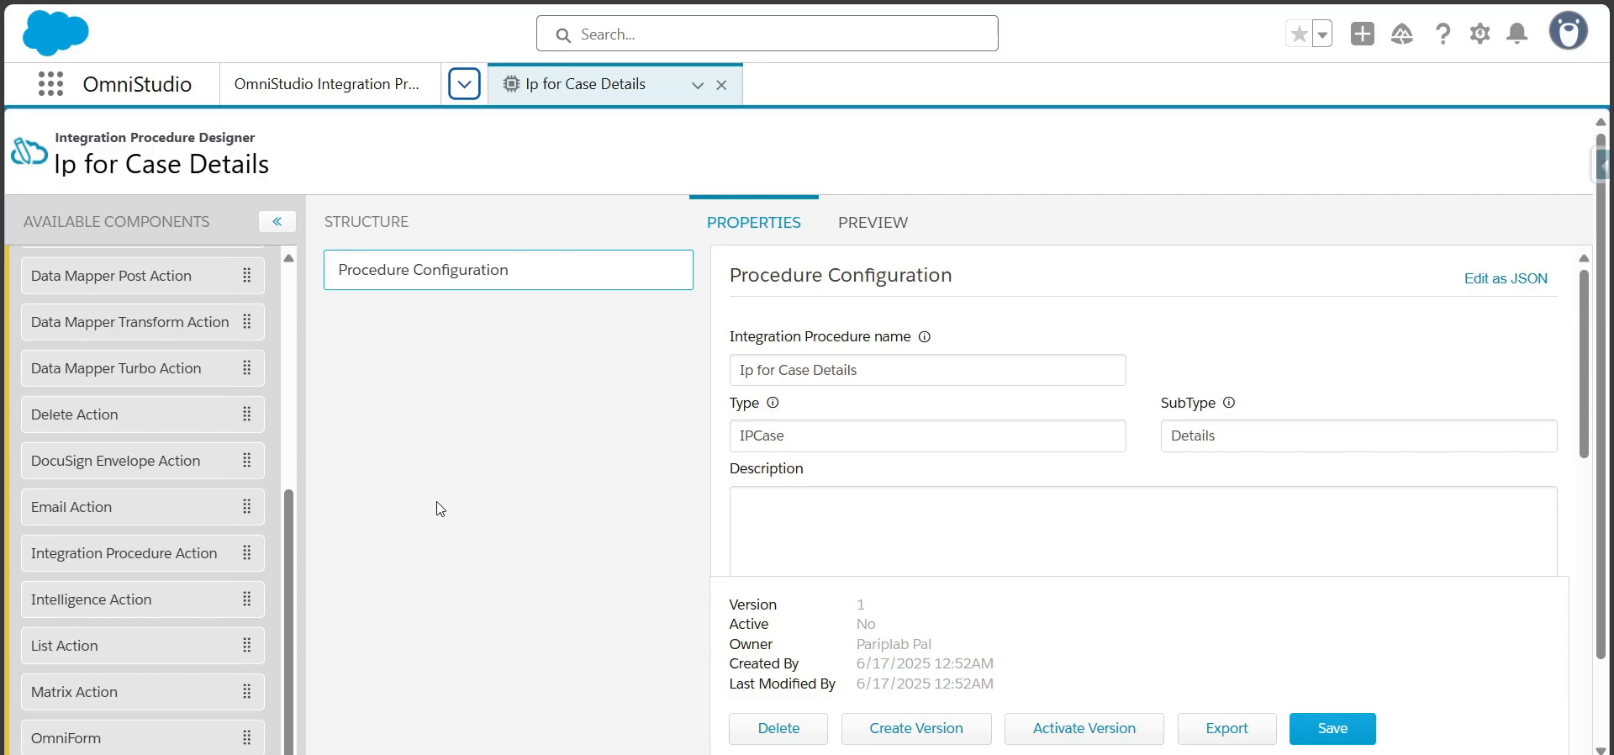
{"action": "left_click_drag", "start_coordinate": [289, 591], "coordinate": [294, 683]}
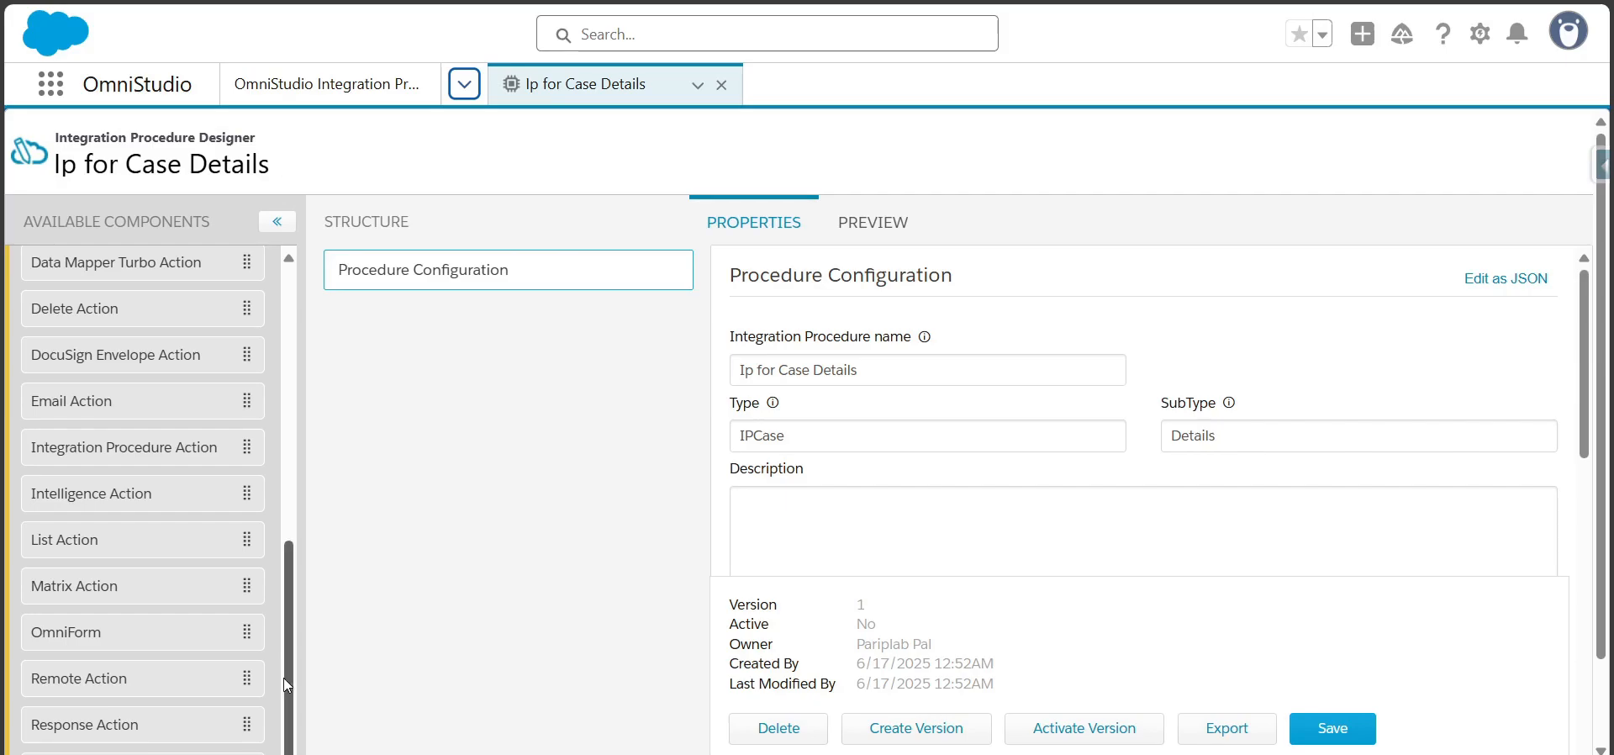
{"action": "mouse_move", "coordinate": [289, 733]}
{"action": "left_mouse_down"}
{"action": "mouse_move", "coordinate": [315, 443]}
{"action": "mouse_move", "coordinate": [305, 748]}
{"action": "left_mouse_up"}
{"action": "left_click_drag", "start_coordinate": [289, 577], "coordinate": [311, 298]}
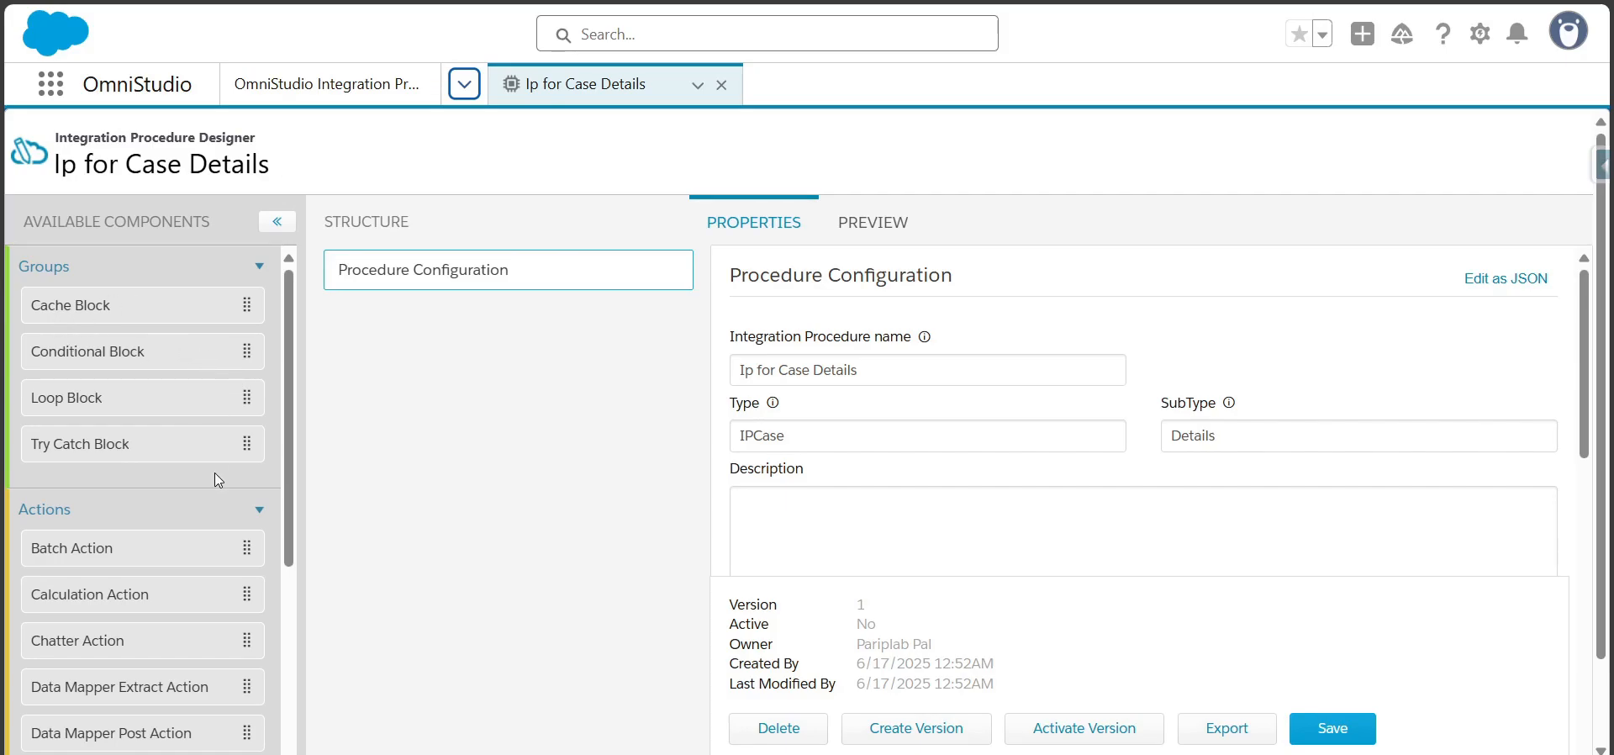
{"action": "left_click_drag", "start_coordinate": [290, 494], "coordinate": [292, 705]}
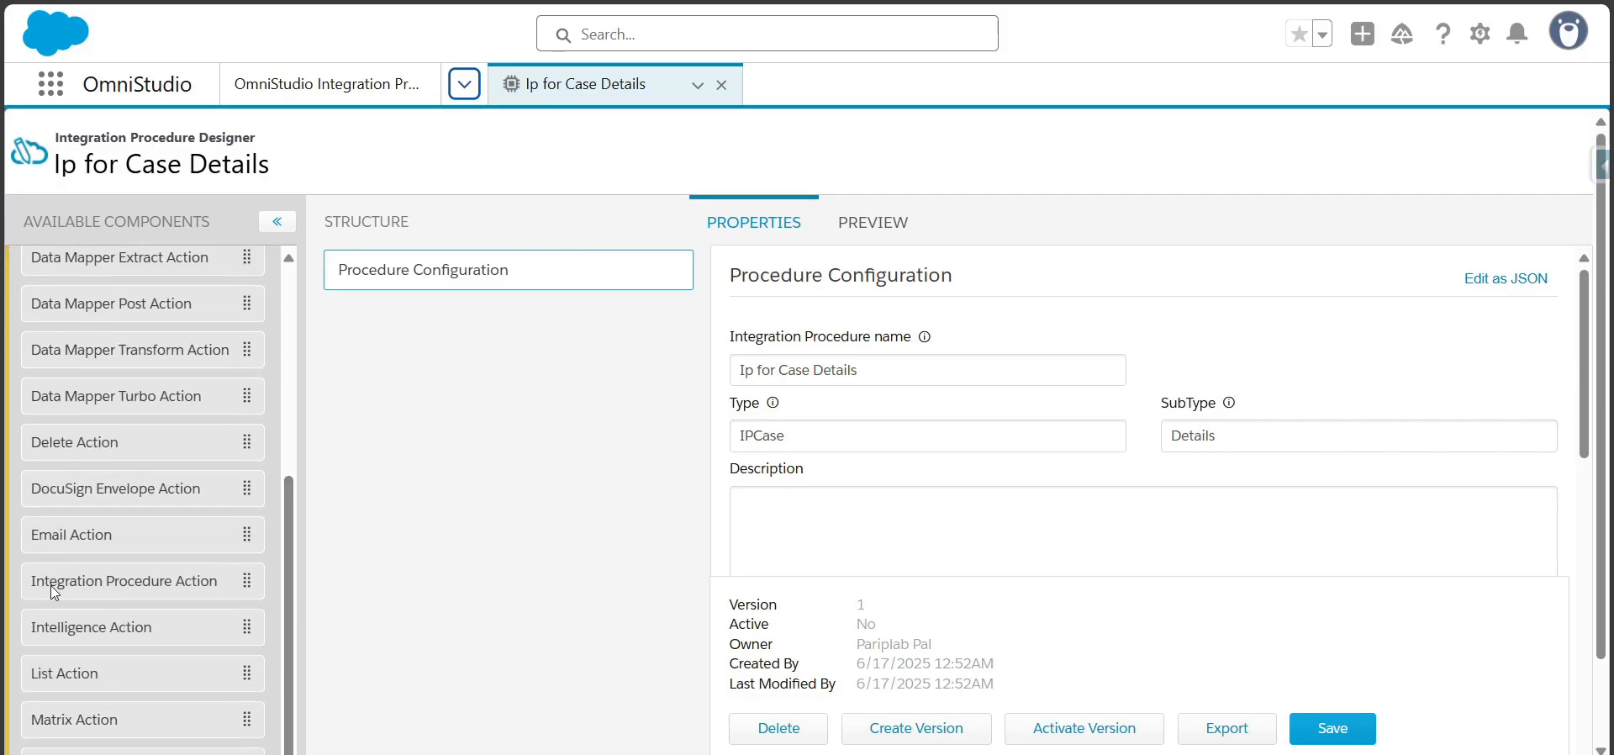
{"action": "key", "text": "ctrl+minus"}
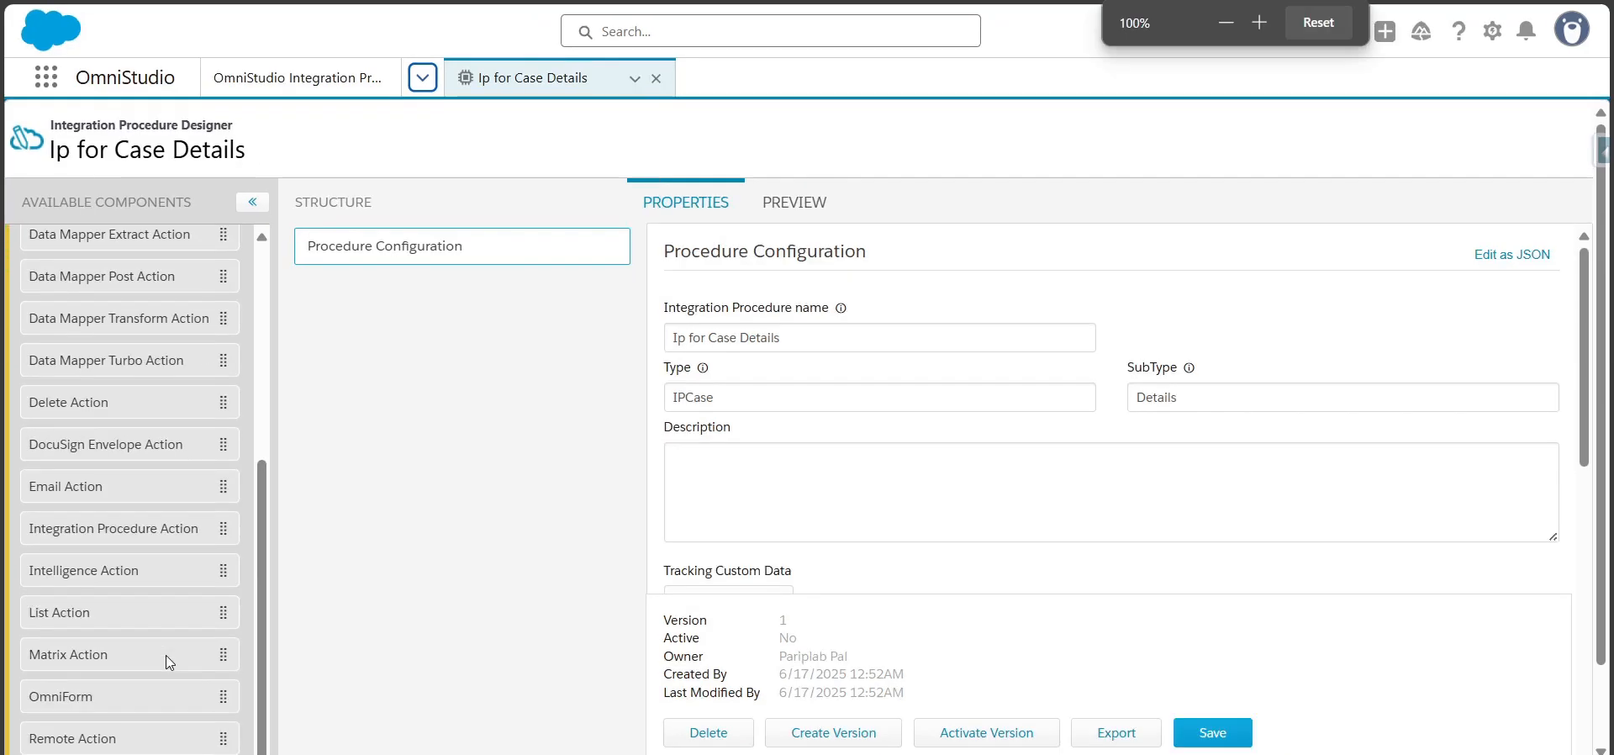
{"action": "left_click_drag", "start_coordinate": [257, 630], "coordinate": [260, 699]}
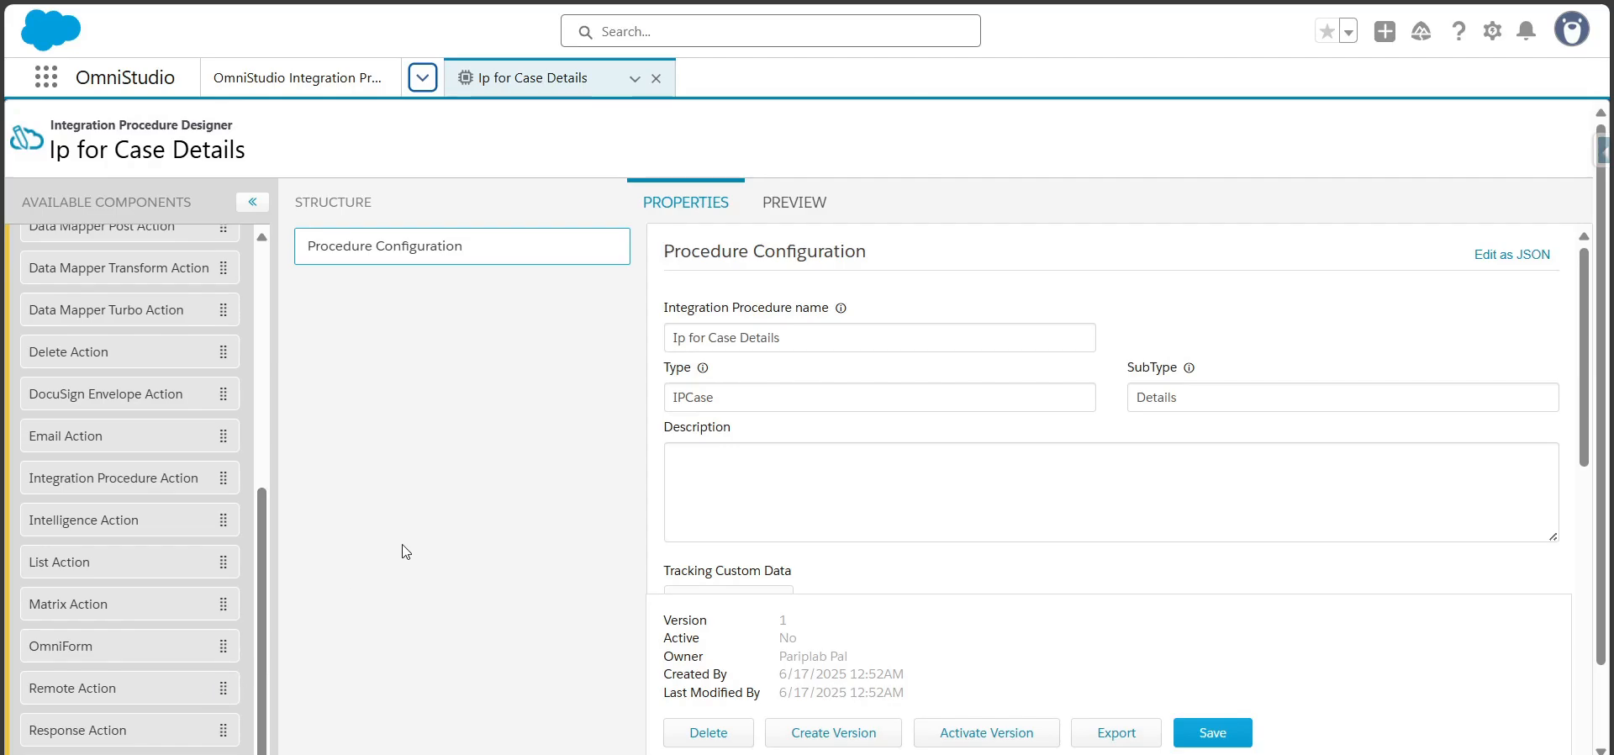
{"action": "key", "text": "ctrl+plus"}
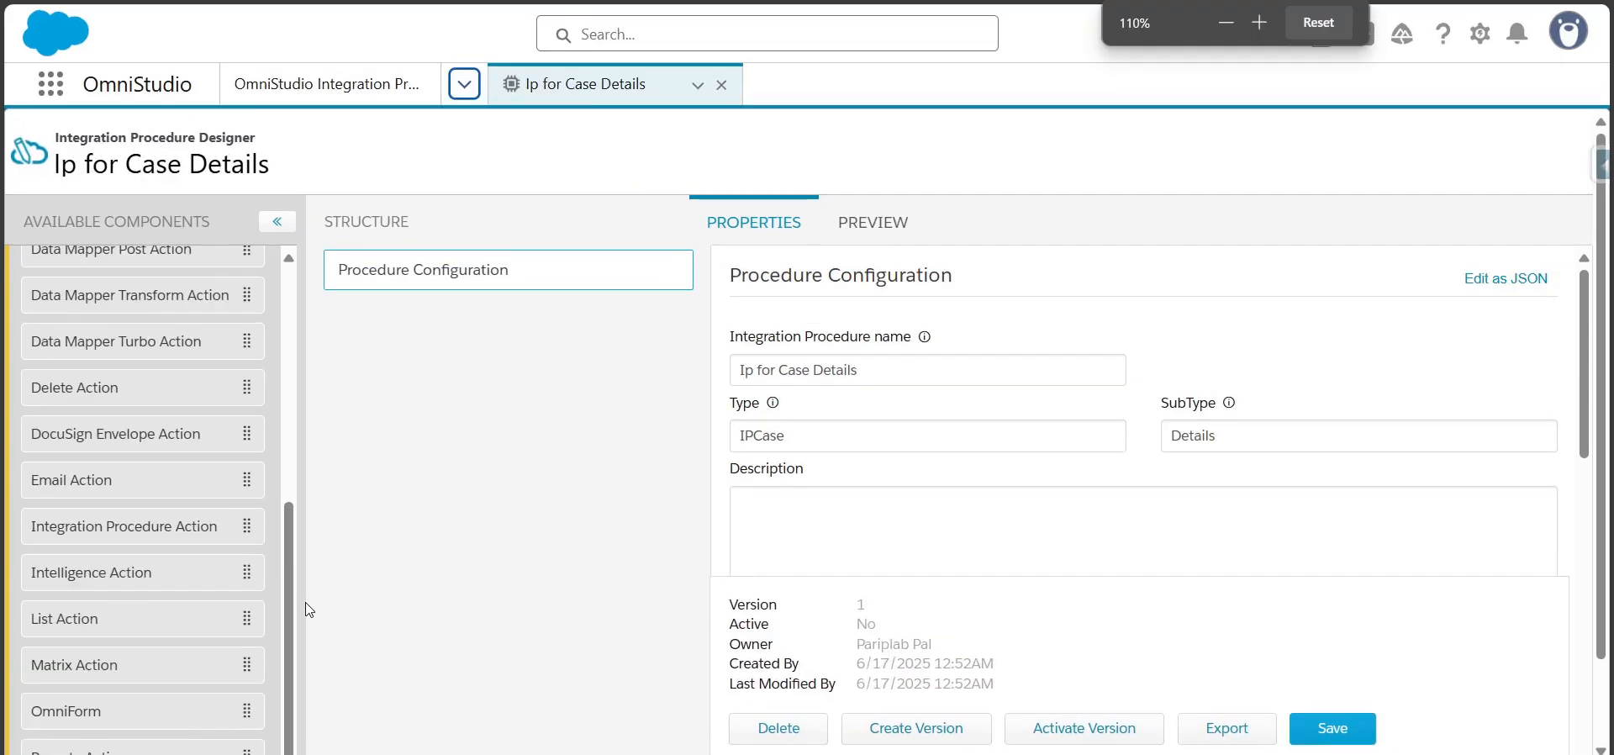
Add a Data Mapper Extract Action below Procedure Configuration and name the element getCaseDetailsDatamapper
{"action": "left_click_drag", "start_coordinate": [292, 609], "coordinate": [299, 521]}
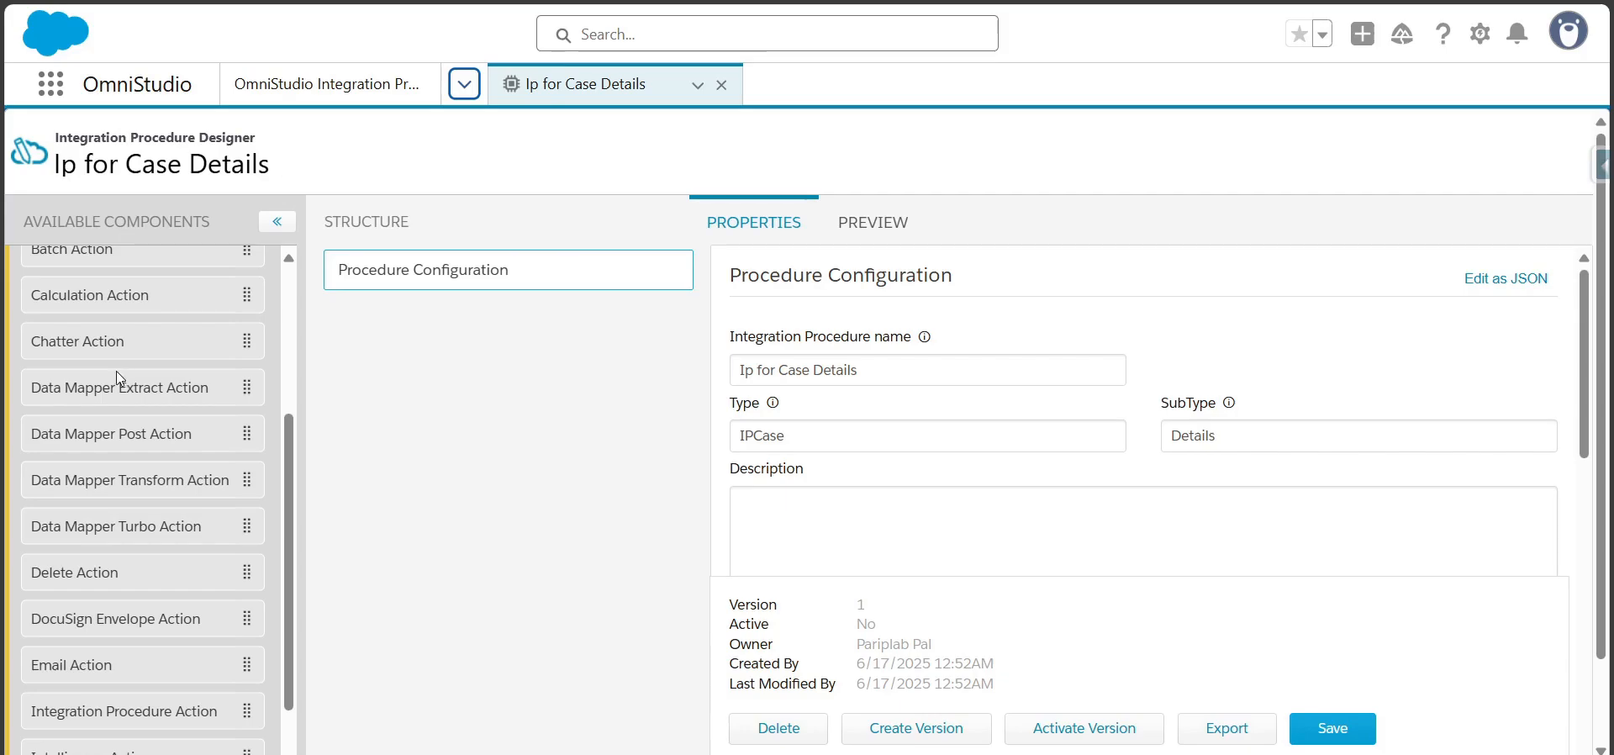
{"action": "left_click_drag", "start_coordinate": [103, 393], "coordinate": [415, 329]}
{"action": "left_click", "coordinate": [926, 367]}
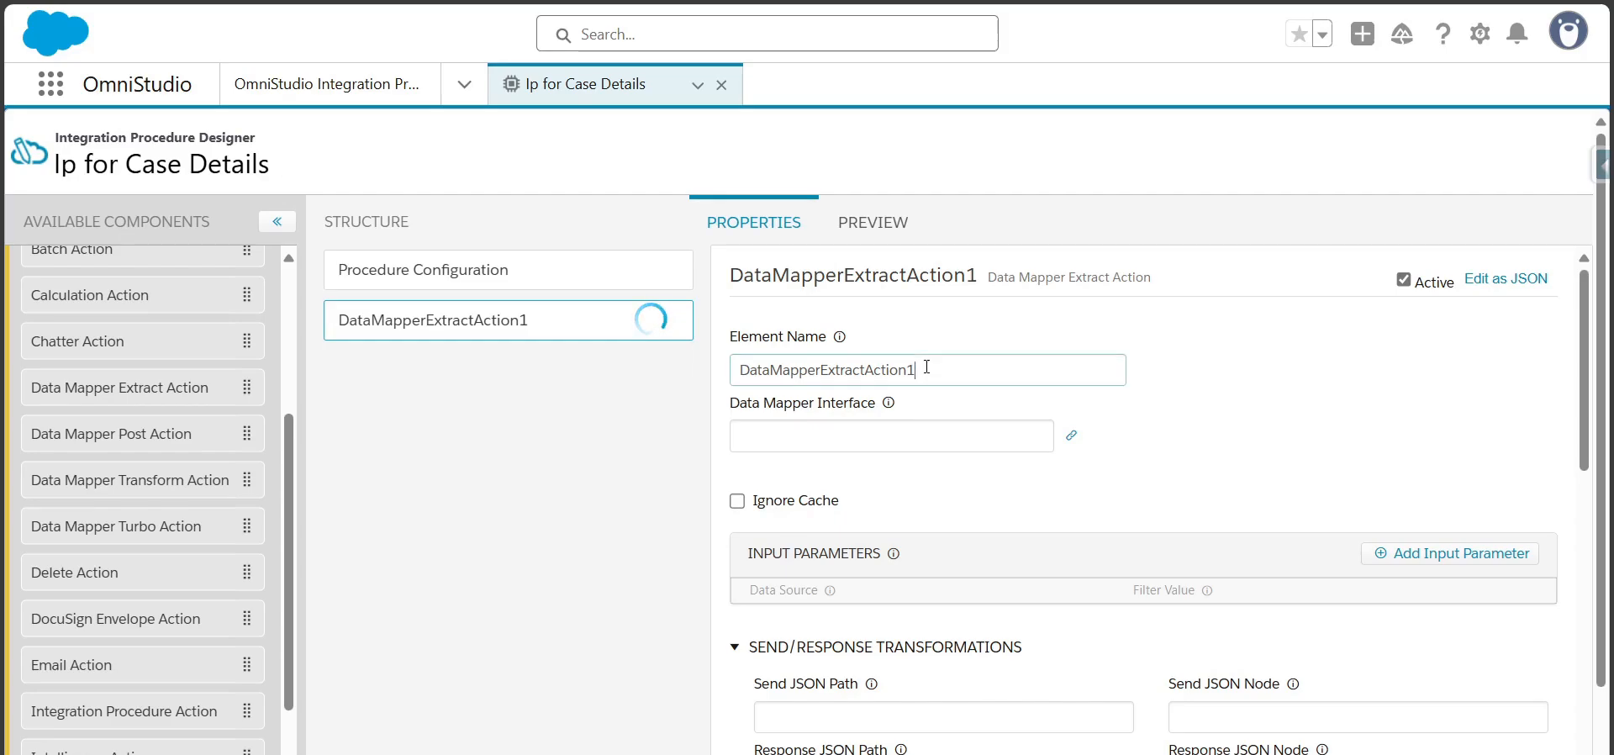
{"action": "key", "text": "ctrl+a"}
{"action": "type", "text": "getCaseDetailsDatamapper"}
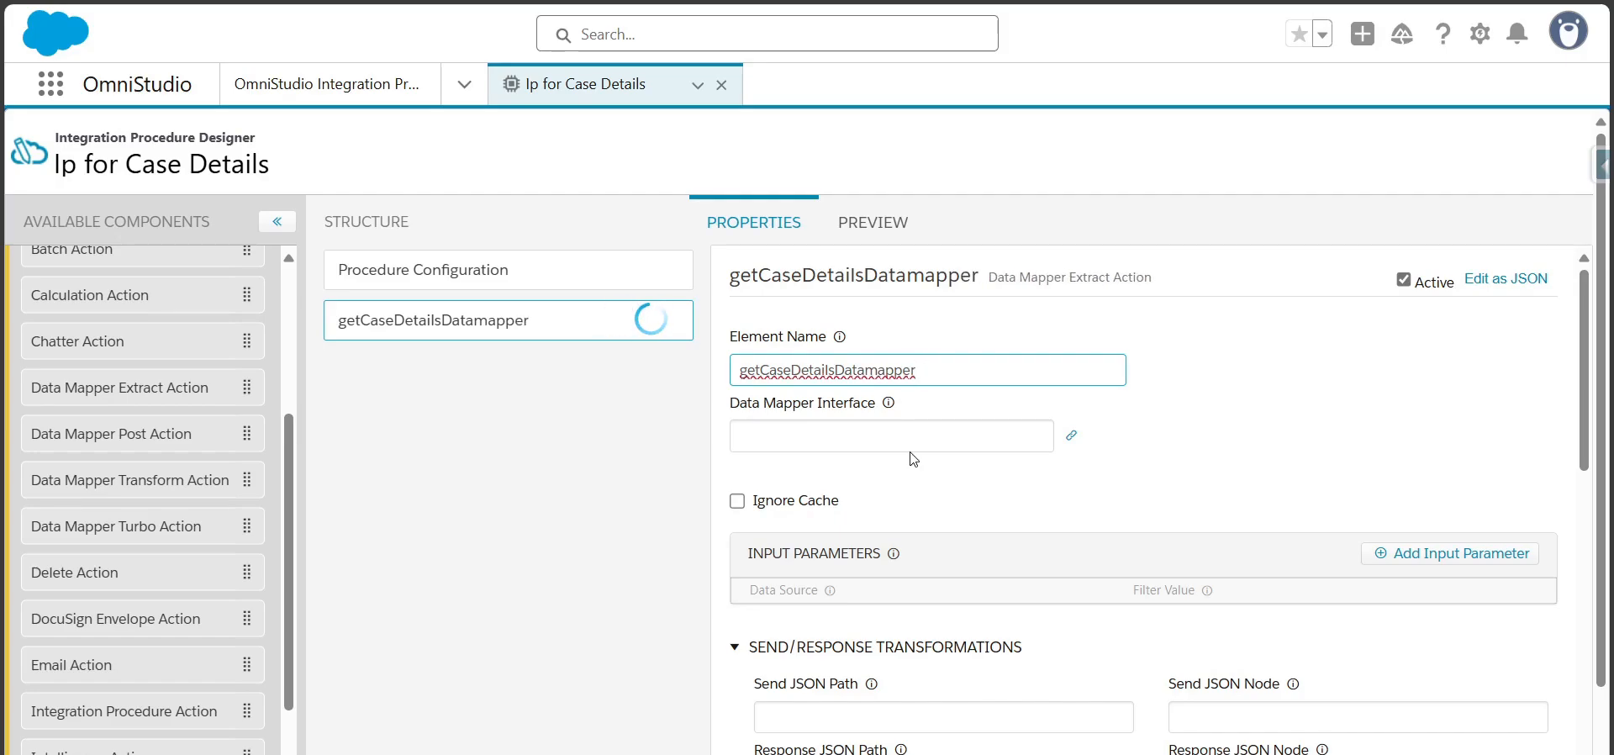
Set the extract action's Data Mapper Interface to getCaseDetails and open that linked data mapper
{"action": "left_click", "coordinate": [910, 450]}
{"action": "type", "text": "ca"}
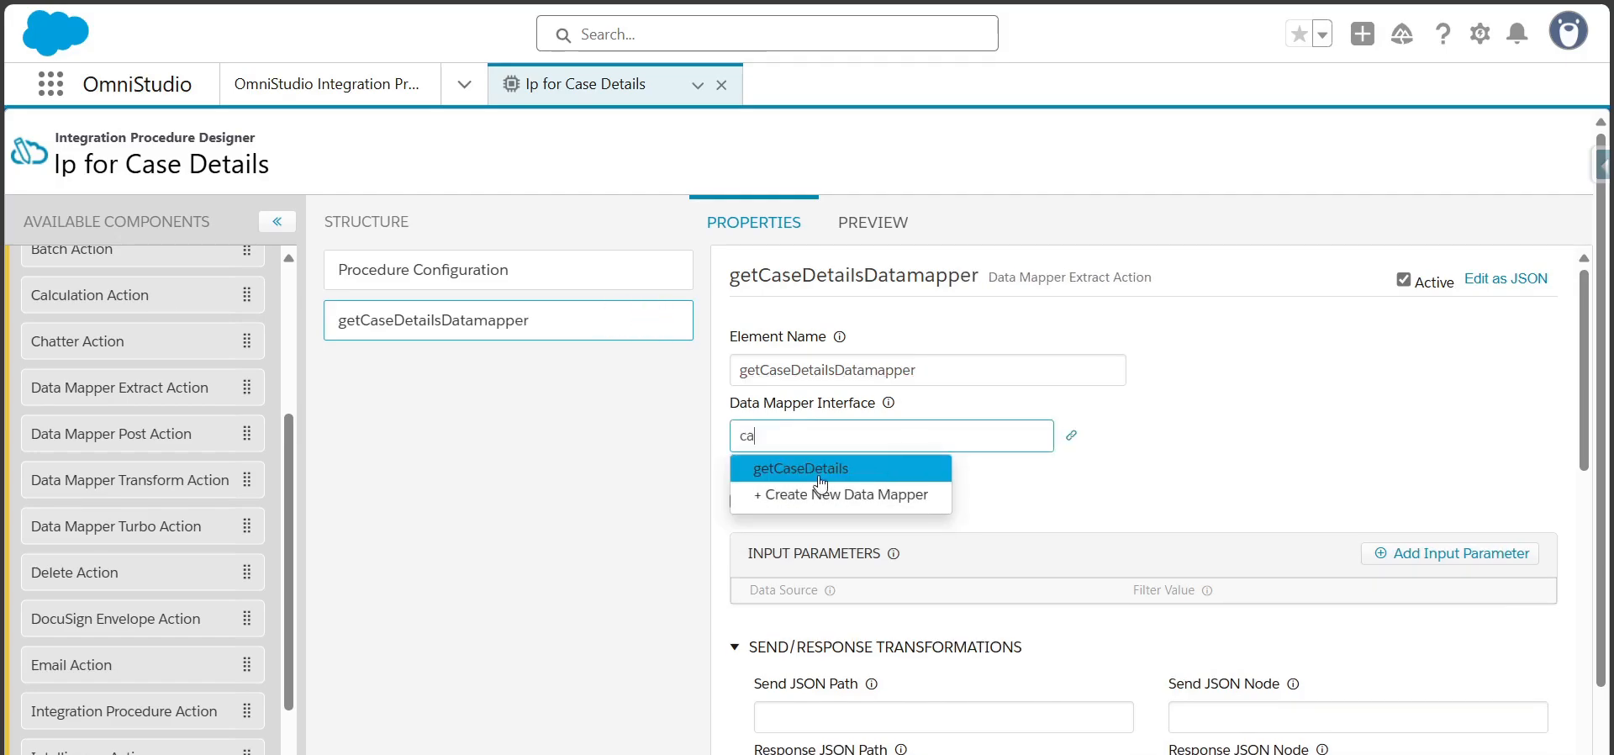
{"action": "left_click", "coordinate": [830, 476]}
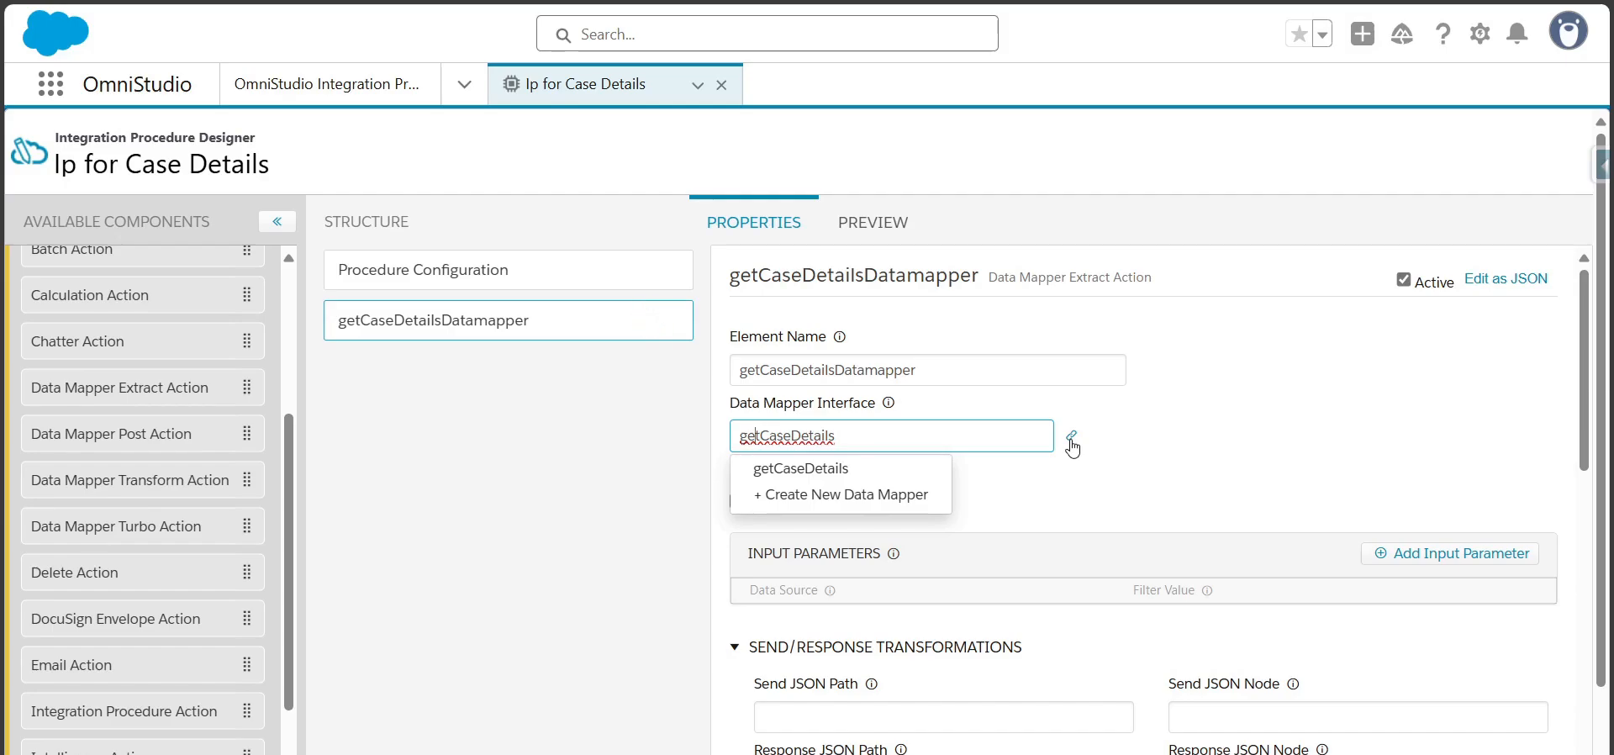
{"action": "left_click", "coordinate": [1071, 438]}
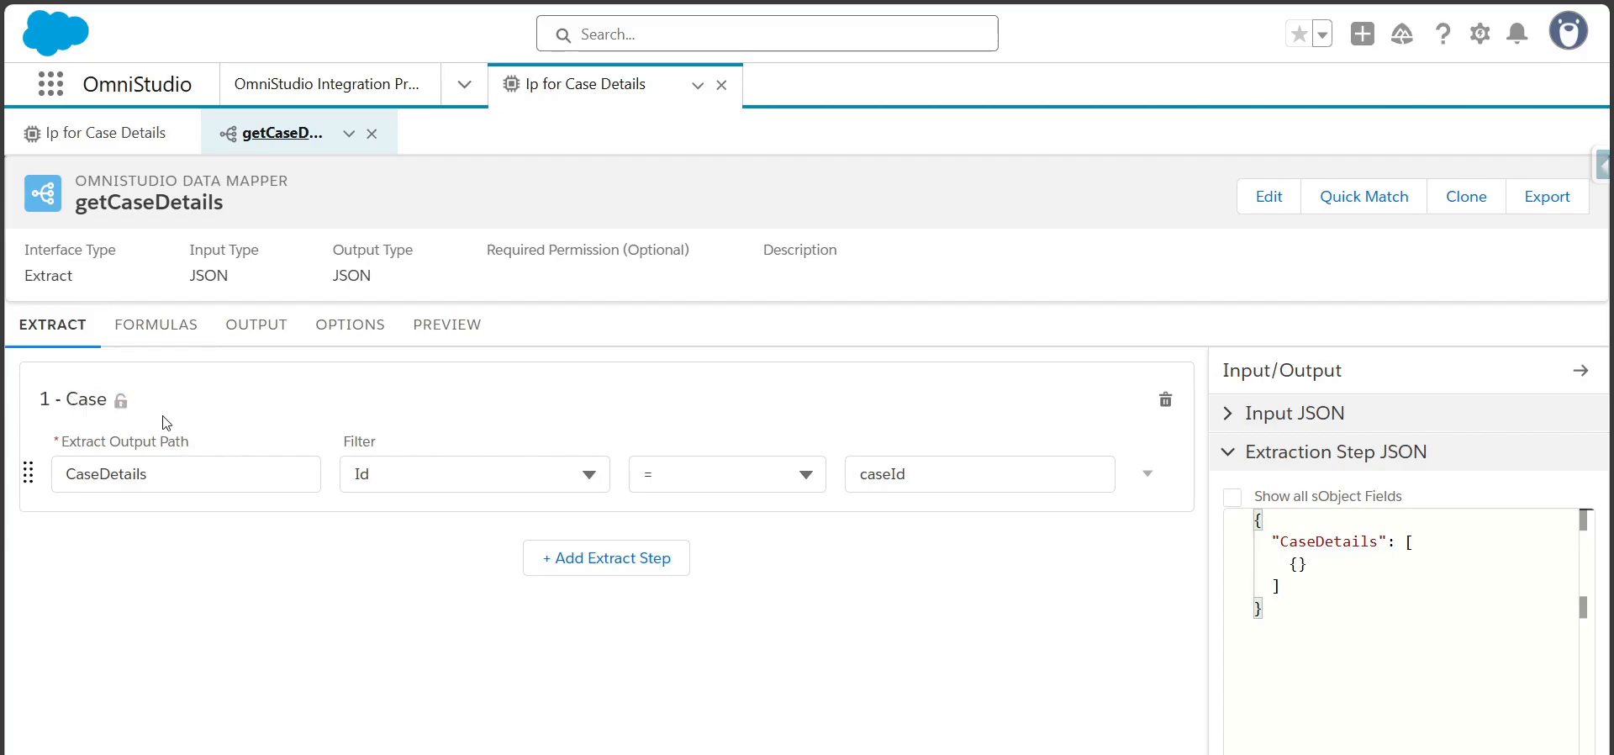
Examine the Case extract step's Id filter and the output mappings of the getCaseDetails data mapper
{"action": "left_click_drag", "start_coordinate": [915, 473], "coordinate": [856, 478]}
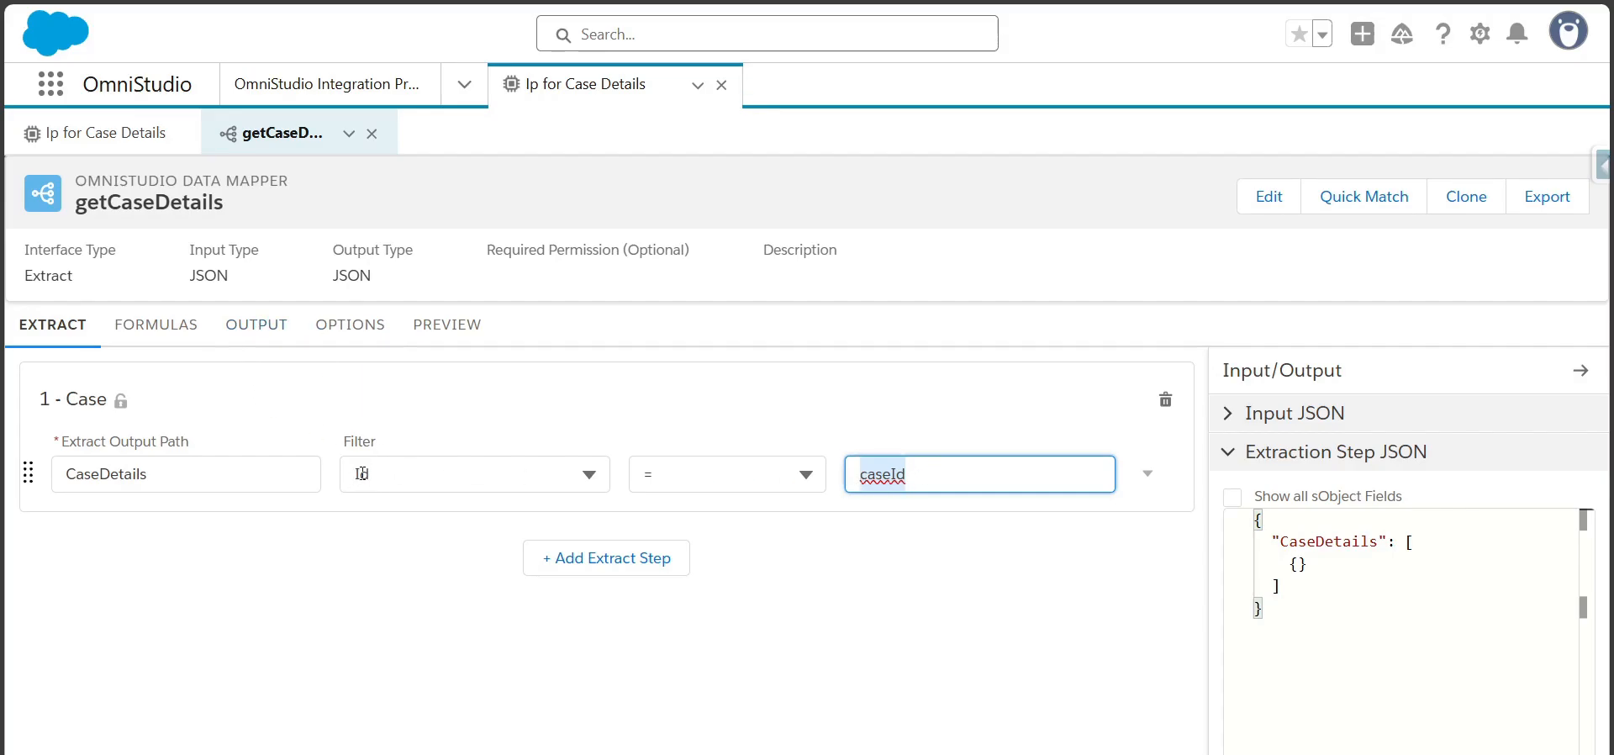
{"action": "left_click", "coordinate": [945, 486]}
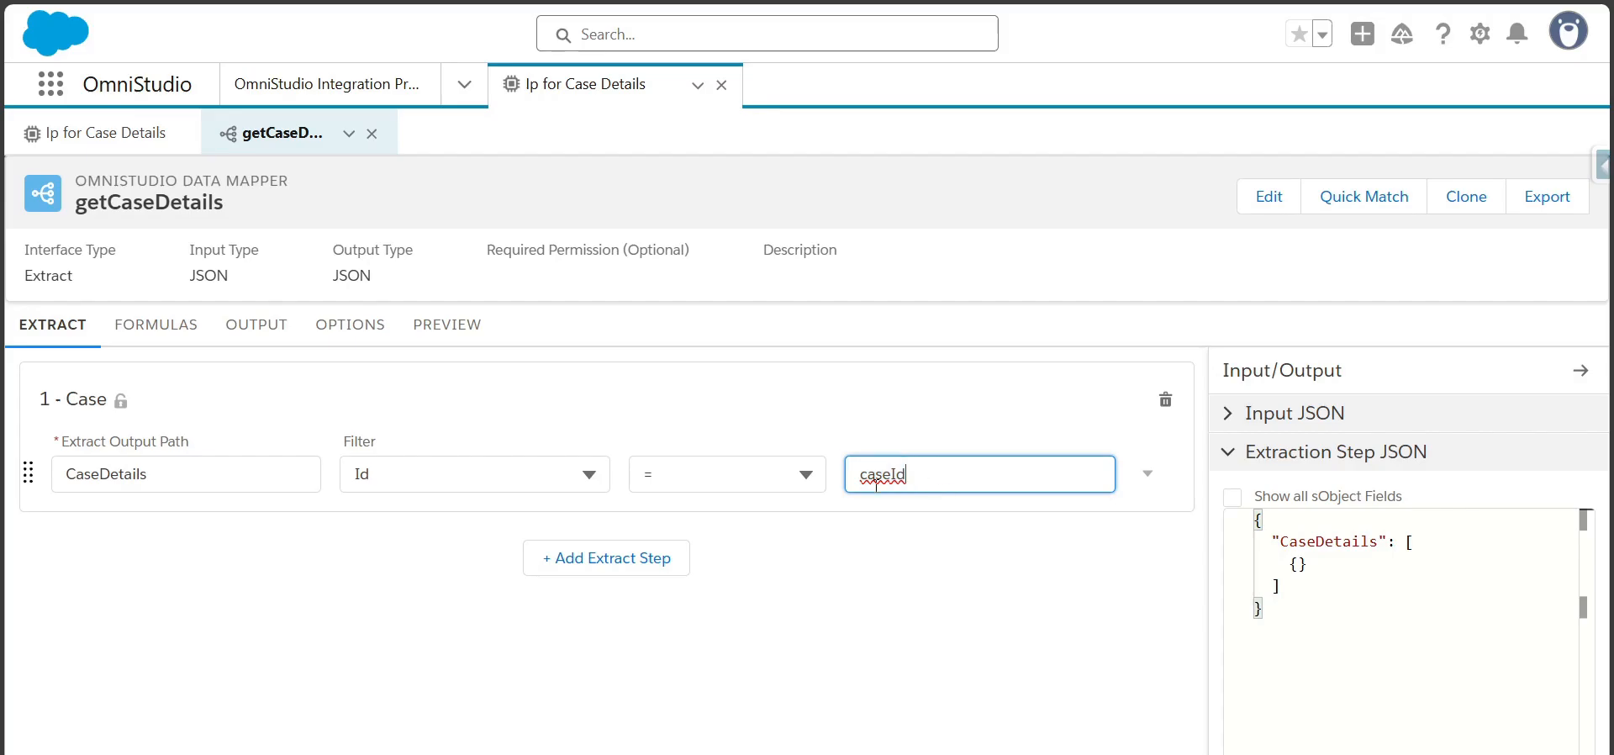
{"action": "left_click", "coordinate": [275, 326]}
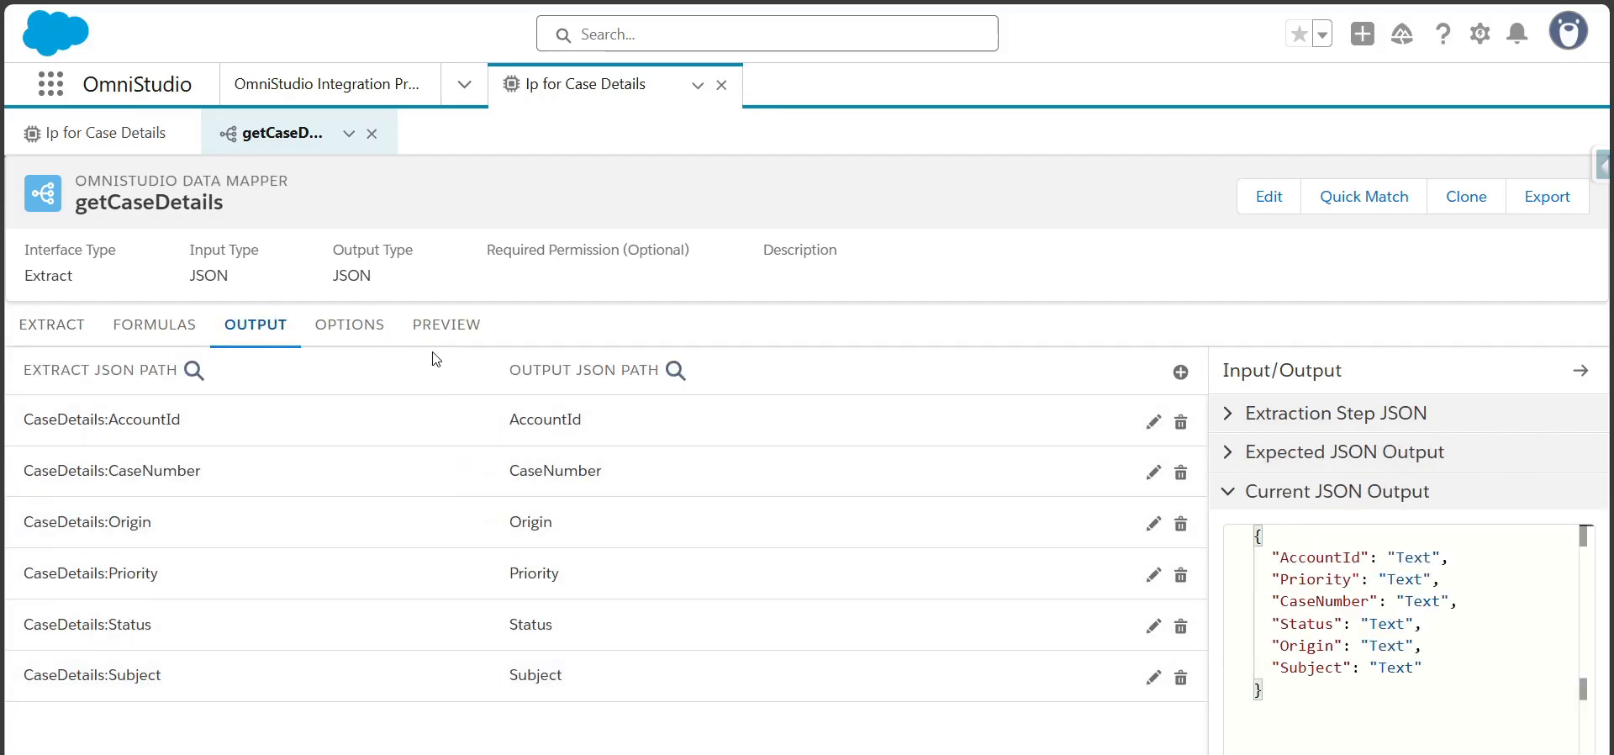
Execute the data mapper preview with the existing caseId parameter and examine the returned case fields
{"action": "left_click", "coordinate": [458, 337]}
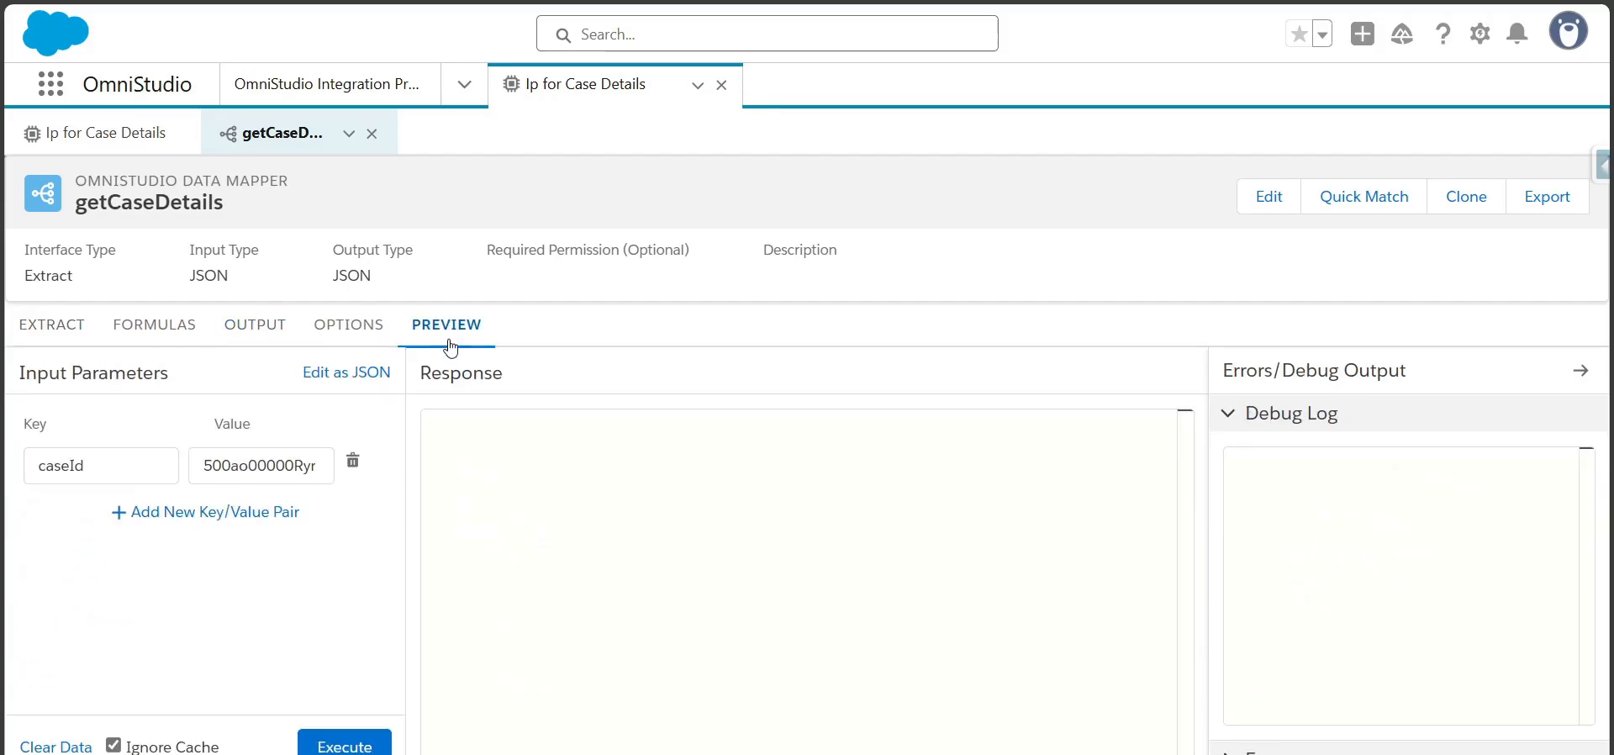
{"action": "left_click", "coordinate": [343, 741]}
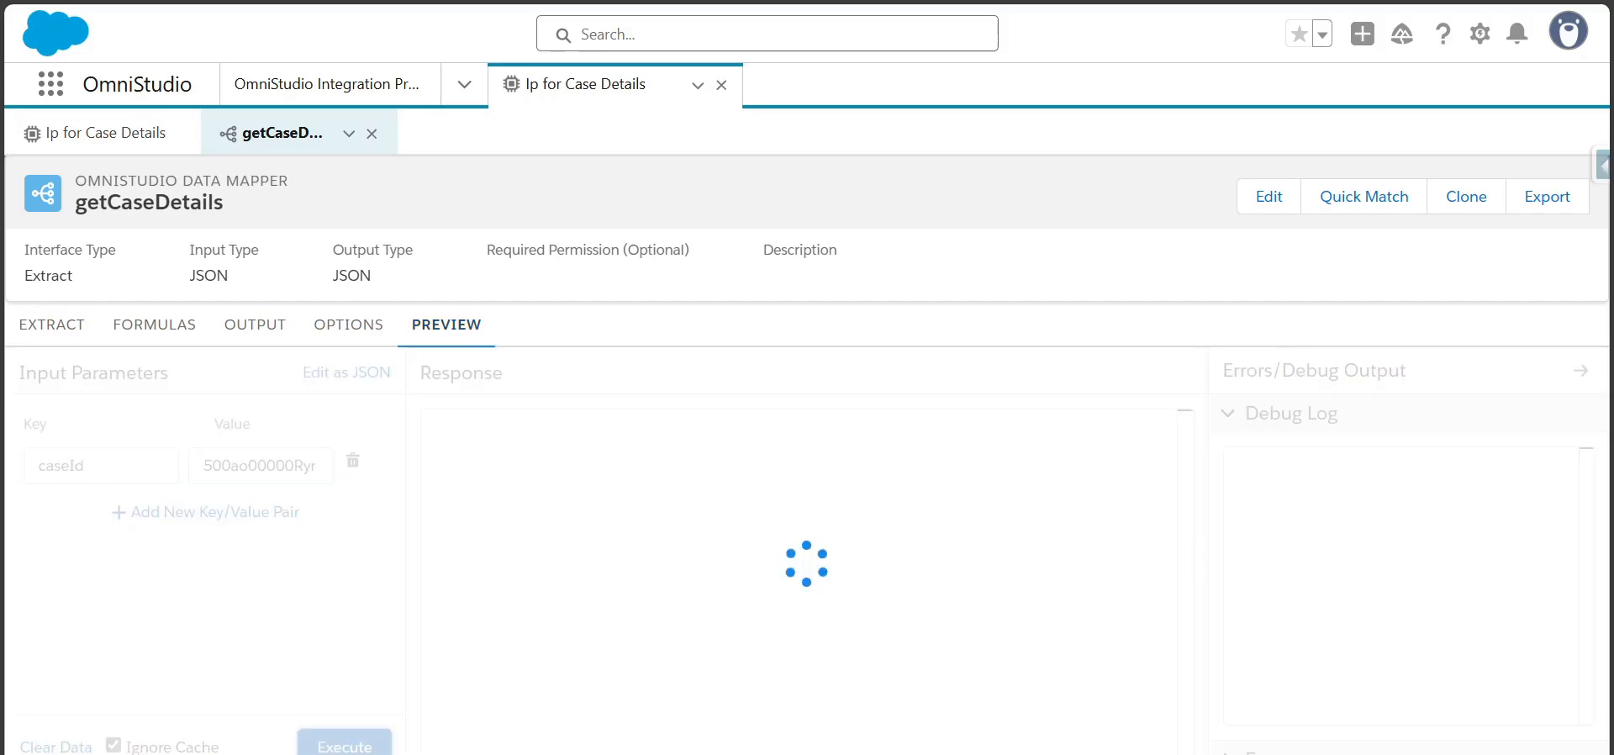
{"action": "left_click_drag", "start_coordinate": [468, 441], "coordinate": [612, 576]}
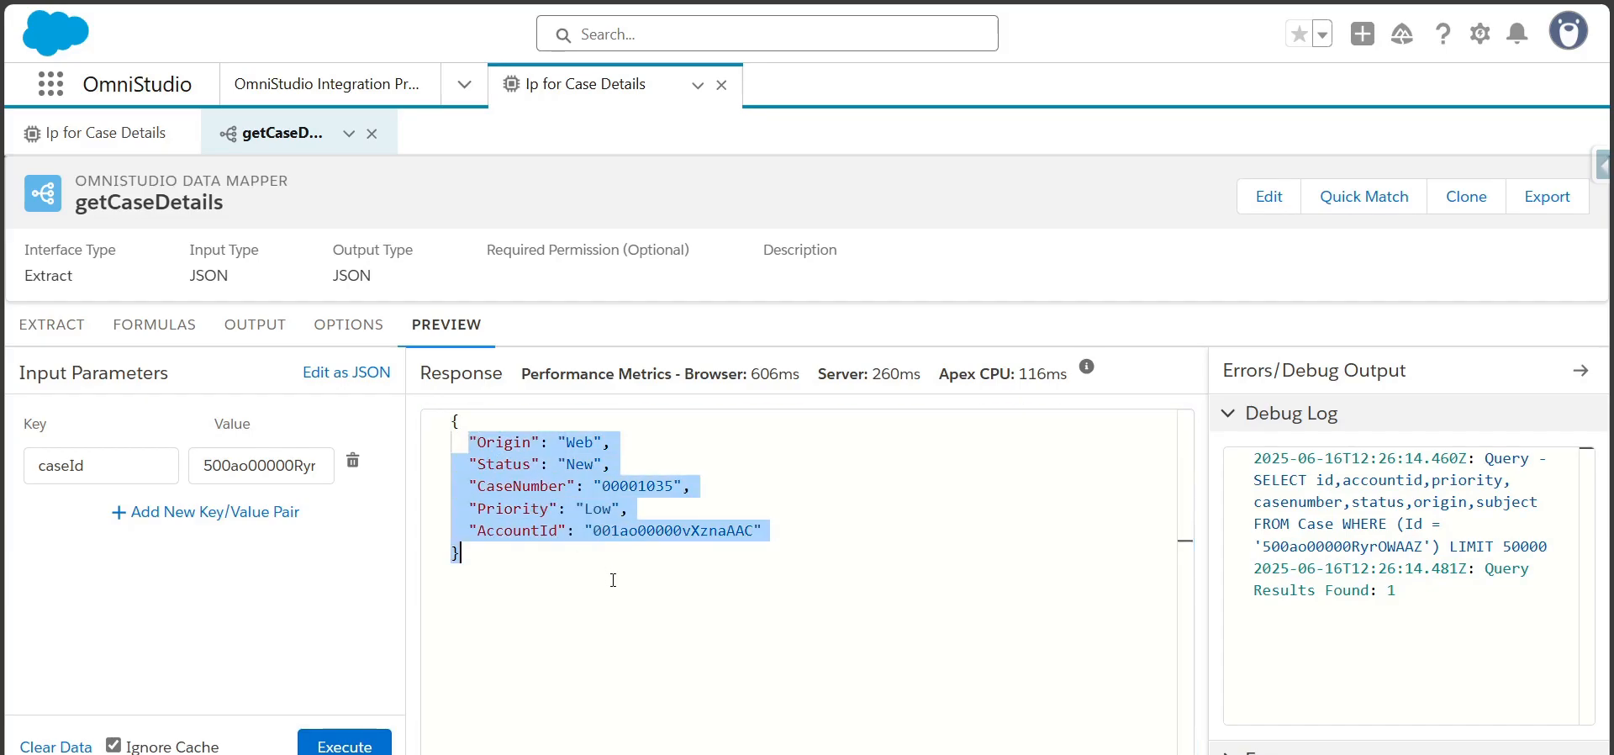
Change the output JSON path of the CaseDetails:AccountId mapping to Case:AccountId and collapse the mapping
{"action": "left_click", "coordinate": [255, 326]}
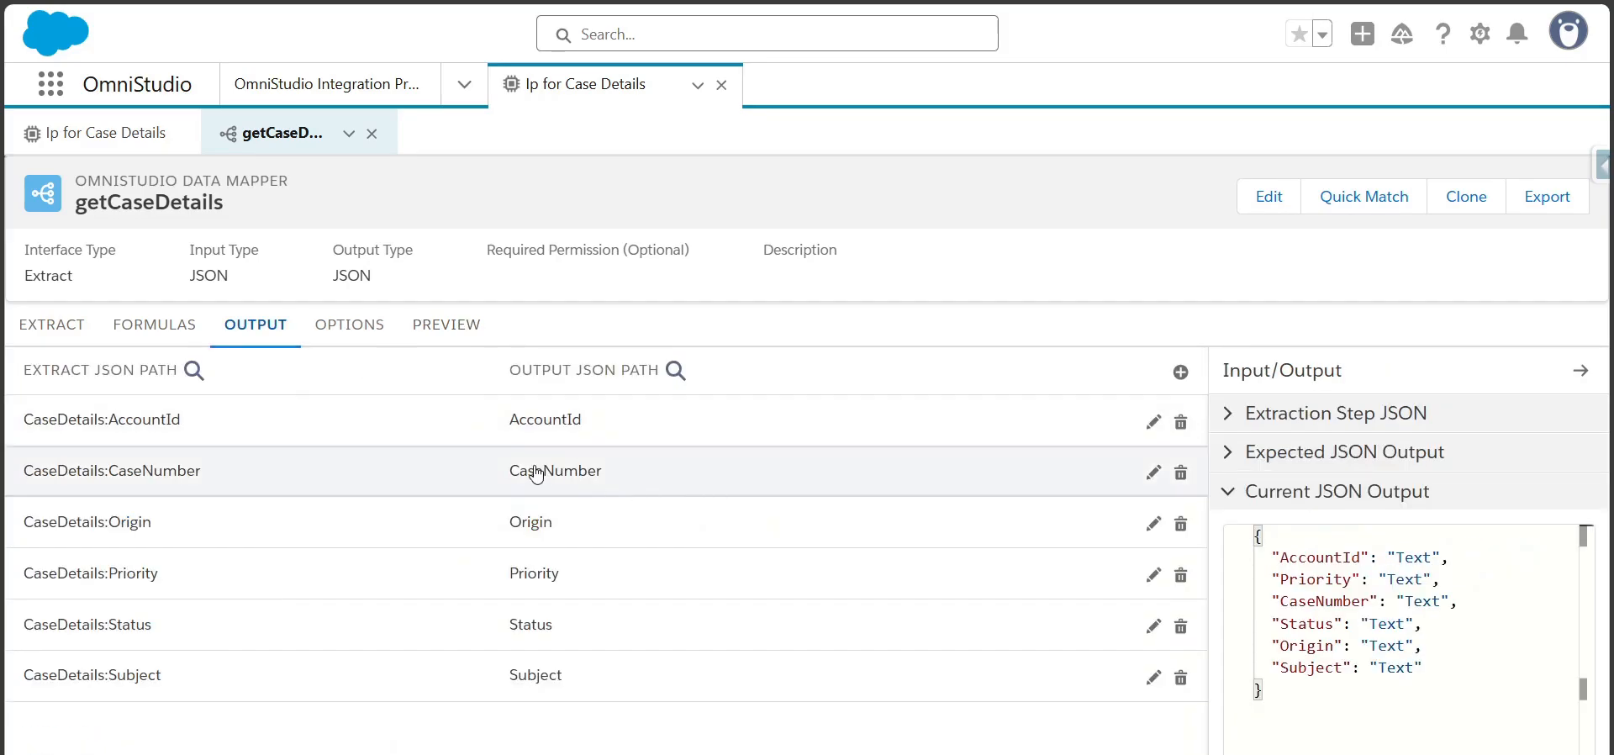
{"action": "left_click", "coordinate": [588, 425]}
{"action": "left_click", "coordinate": [55, 526]}
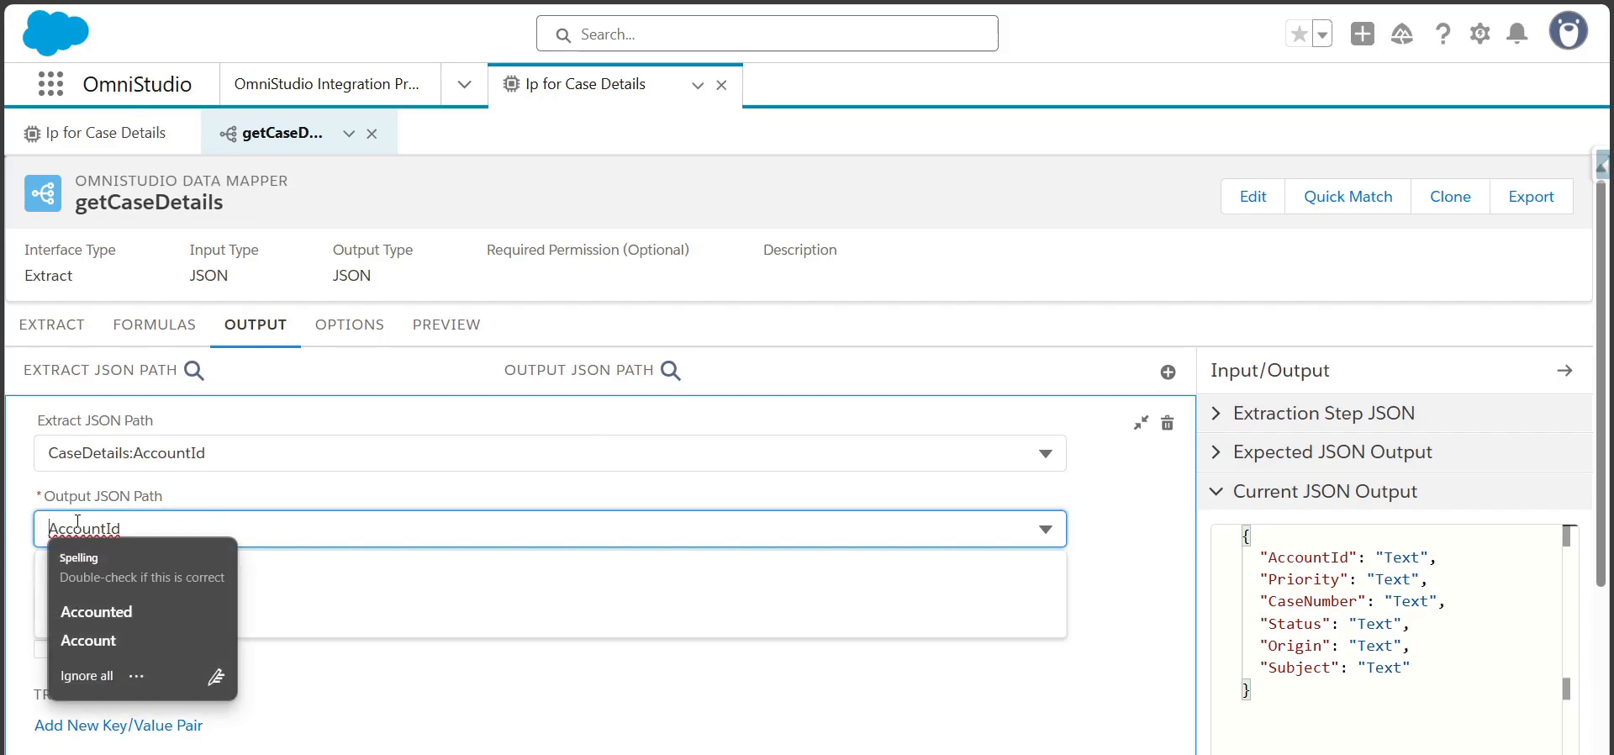
{"action": "type", "text": "Case:"}
{"action": "left_click", "coordinate": [851, 586]}
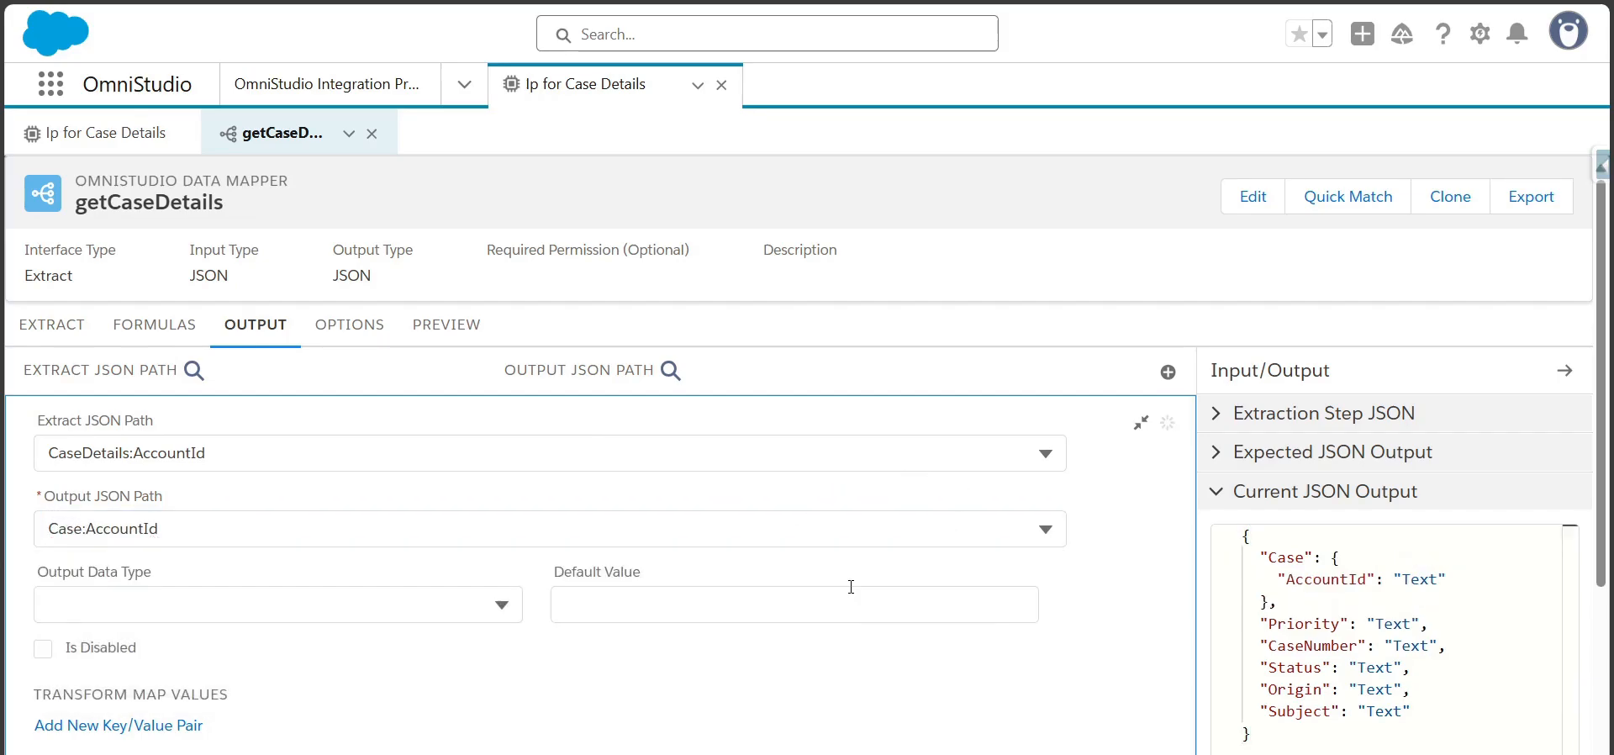
{"action": "left_click", "coordinate": [1141, 423]}
Set the output JSON paths of the CaseDetails:CaseNumber and CaseDetails:Origin mappings to Case:CaseNumber and Case:Origin, collapsing each mapping
{"action": "left_click", "coordinate": [638, 474]}
{"action": "left_click", "coordinate": [51, 580]}
{"action": "type", "text": "Case:"}
{"action": "left_click", "coordinate": [65, 579]}
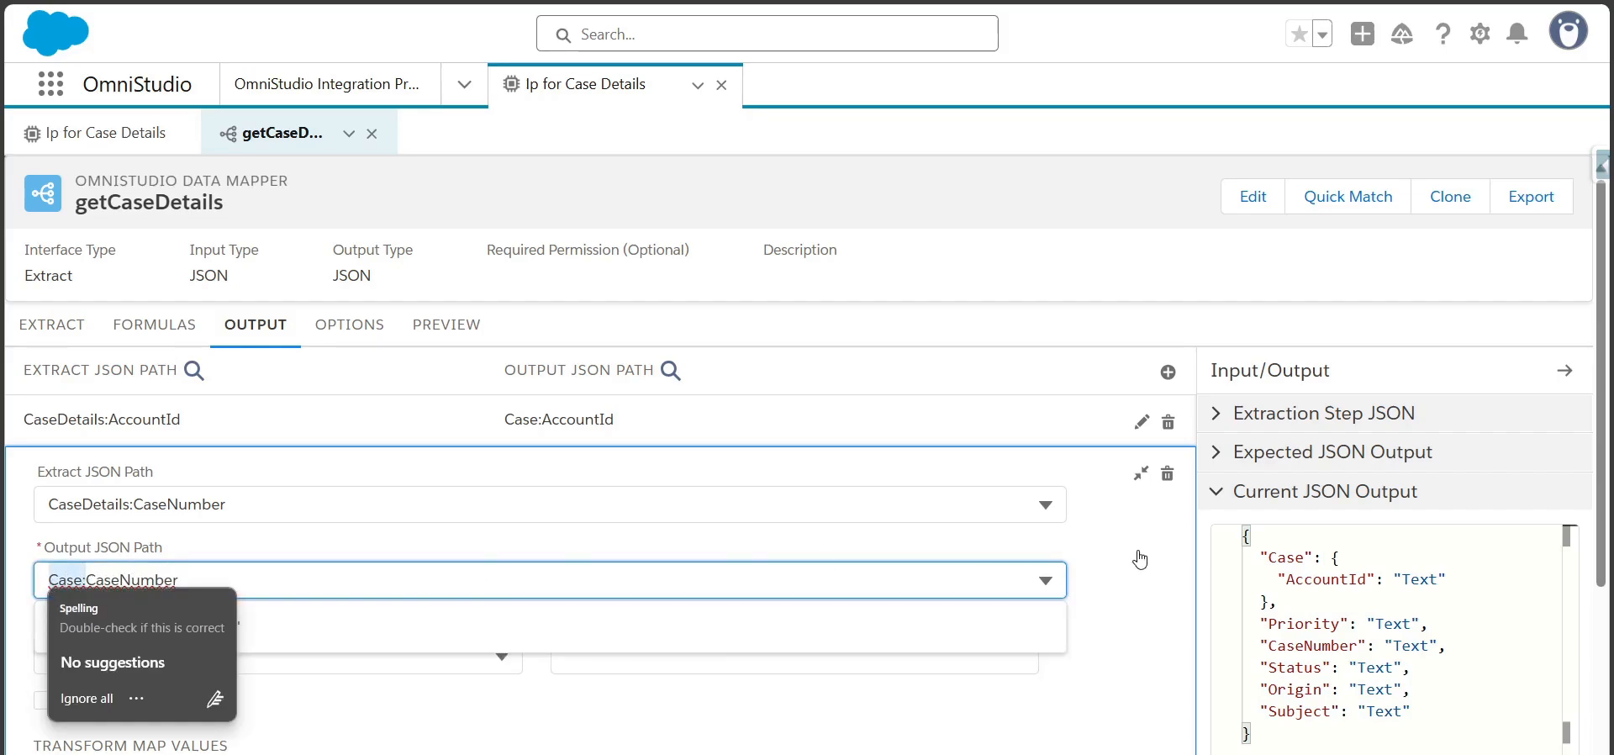
{"action": "left_click", "coordinate": [1141, 473]}
{"action": "left_click", "coordinate": [754, 521]}
{"action": "left_click", "coordinate": [46, 637]}
{"action": "type", "text": "Case:Origin"}
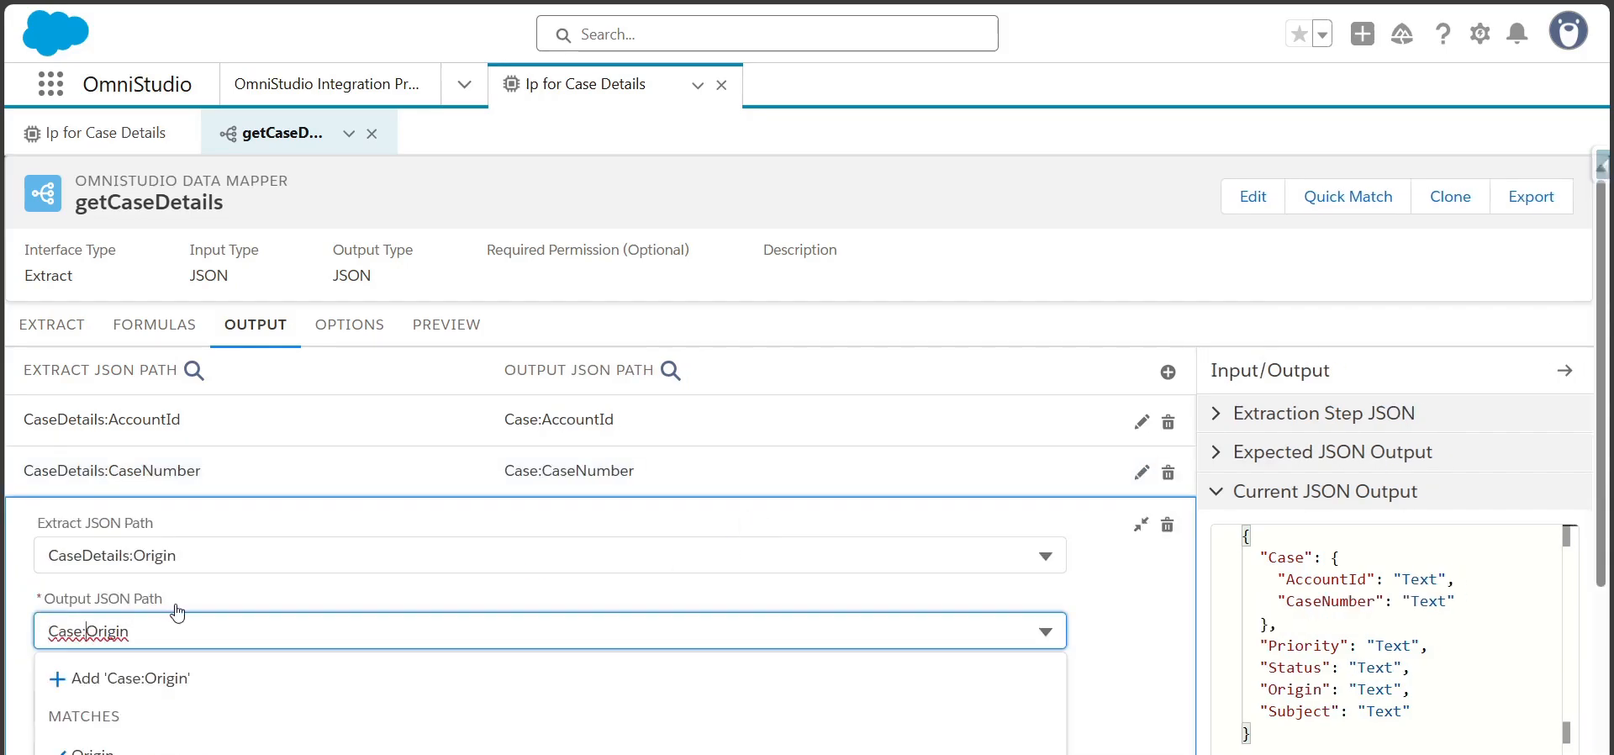
{"action": "left_click", "coordinate": [1140, 524]}
Set the output JSON paths of the CaseDetails:Priority and CaseDetails:Status mappings to Case:Priority and Case:Status, collapsing each mapping
{"action": "left_click", "coordinate": [932, 595]}
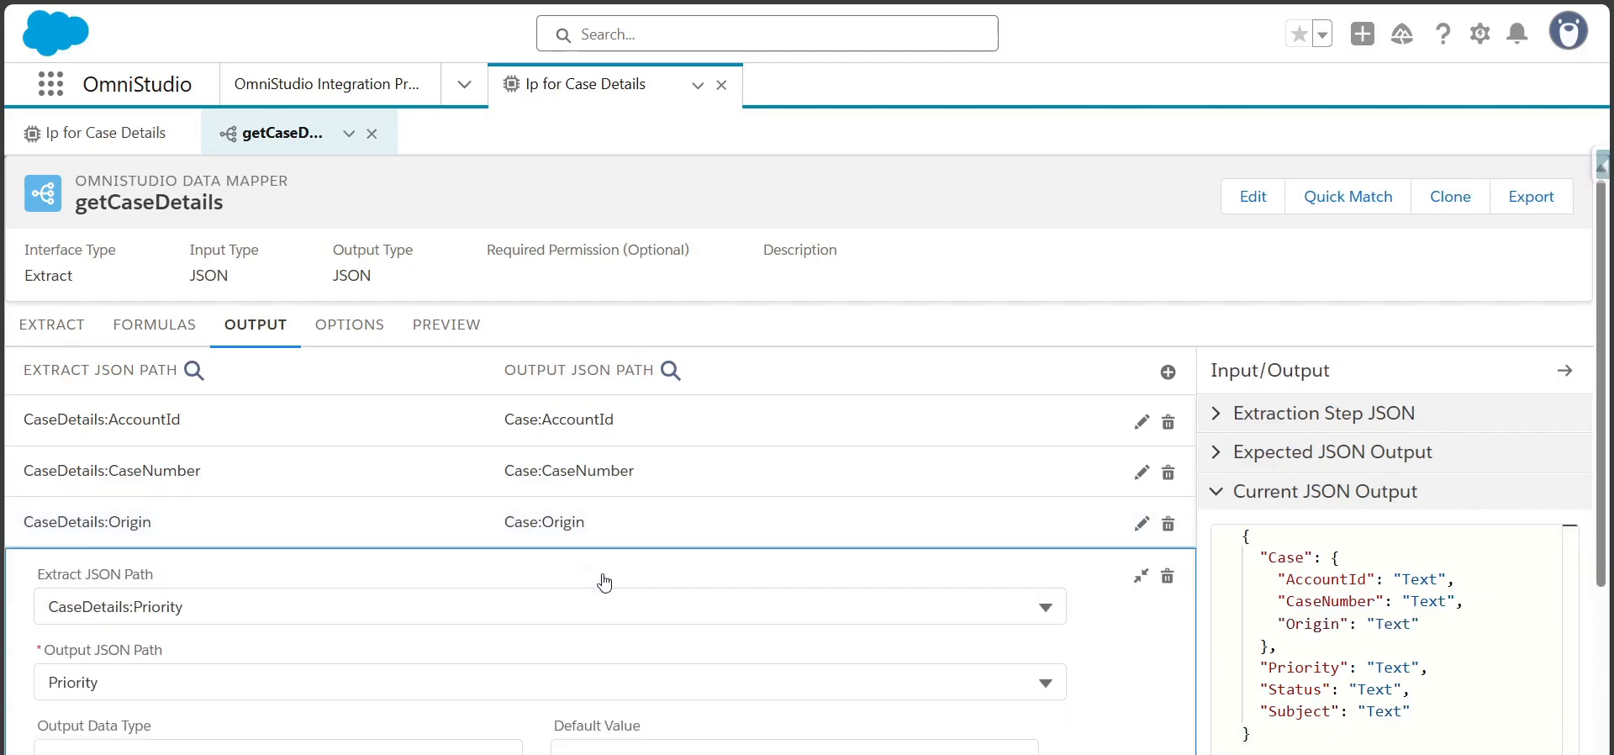
{"action": "left_click", "coordinate": [47, 681]}
{"action": "type", "text": "Case:"}
{"action": "left_click", "coordinate": [1134, 567]}
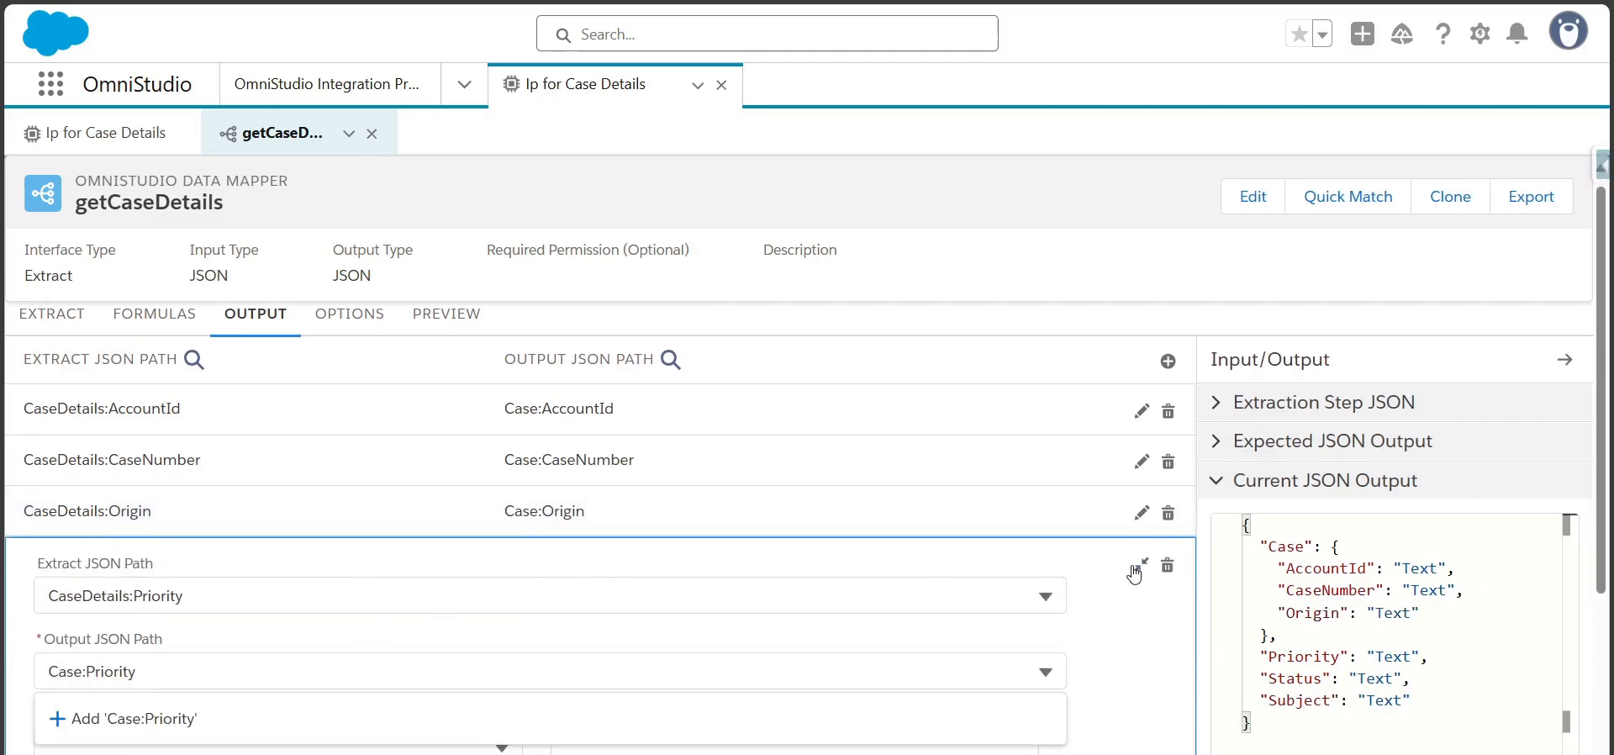
{"action": "left_click", "coordinate": [1138, 567]}
{"action": "left_click", "coordinate": [1138, 568]}
{"action": "left_click", "coordinate": [485, 645]}
{"action": "left_click", "coordinate": [44, 728]}
{"action": "type", "text": "Case:Status"}
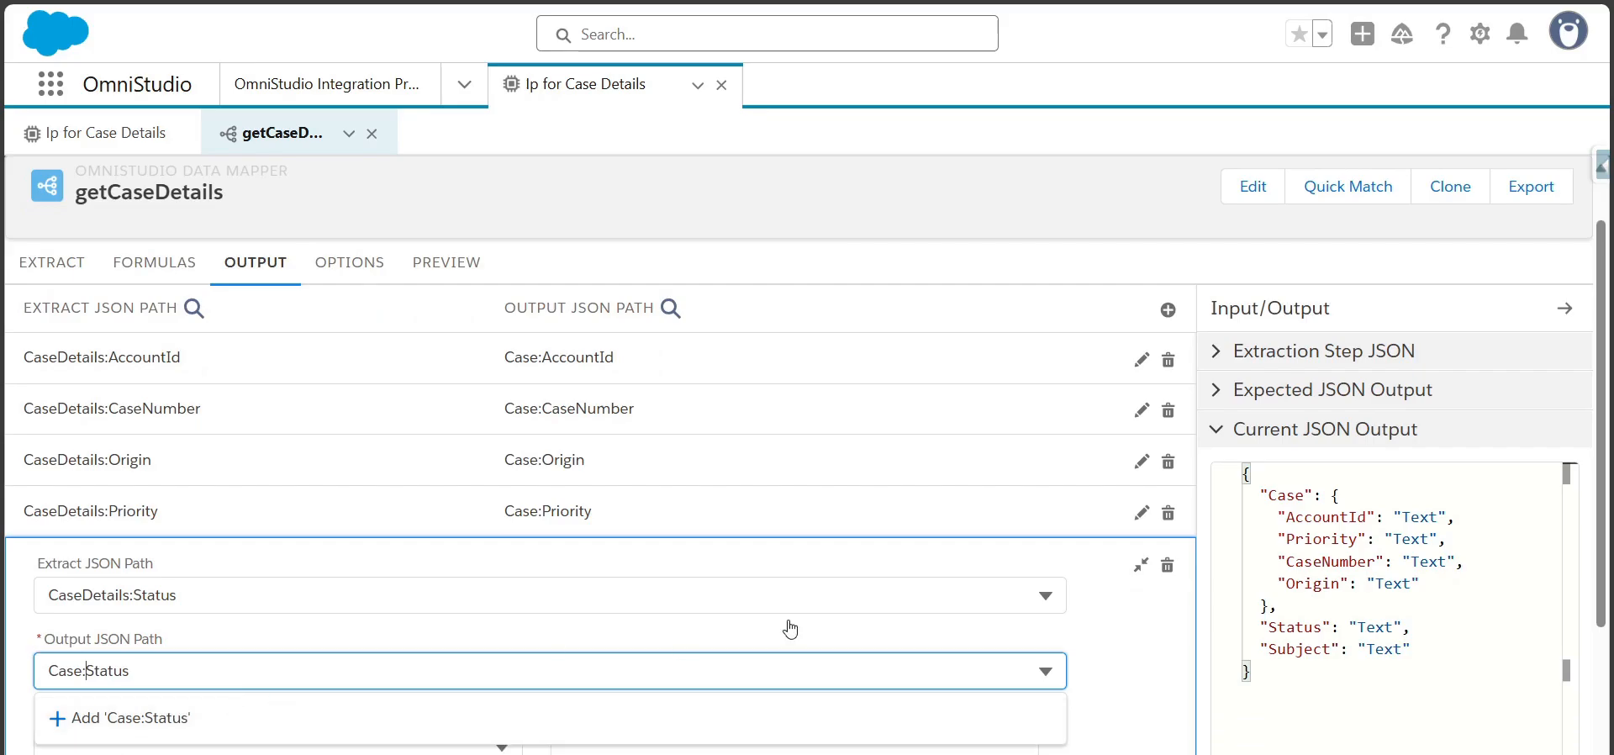
{"action": "left_click", "coordinate": [1141, 569]}
Change the output JSON path of the CaseDetails:Subject mapping to Case:Subject and collapse the mapping
{"action": "left_click", "coordinate": [717, 674]}
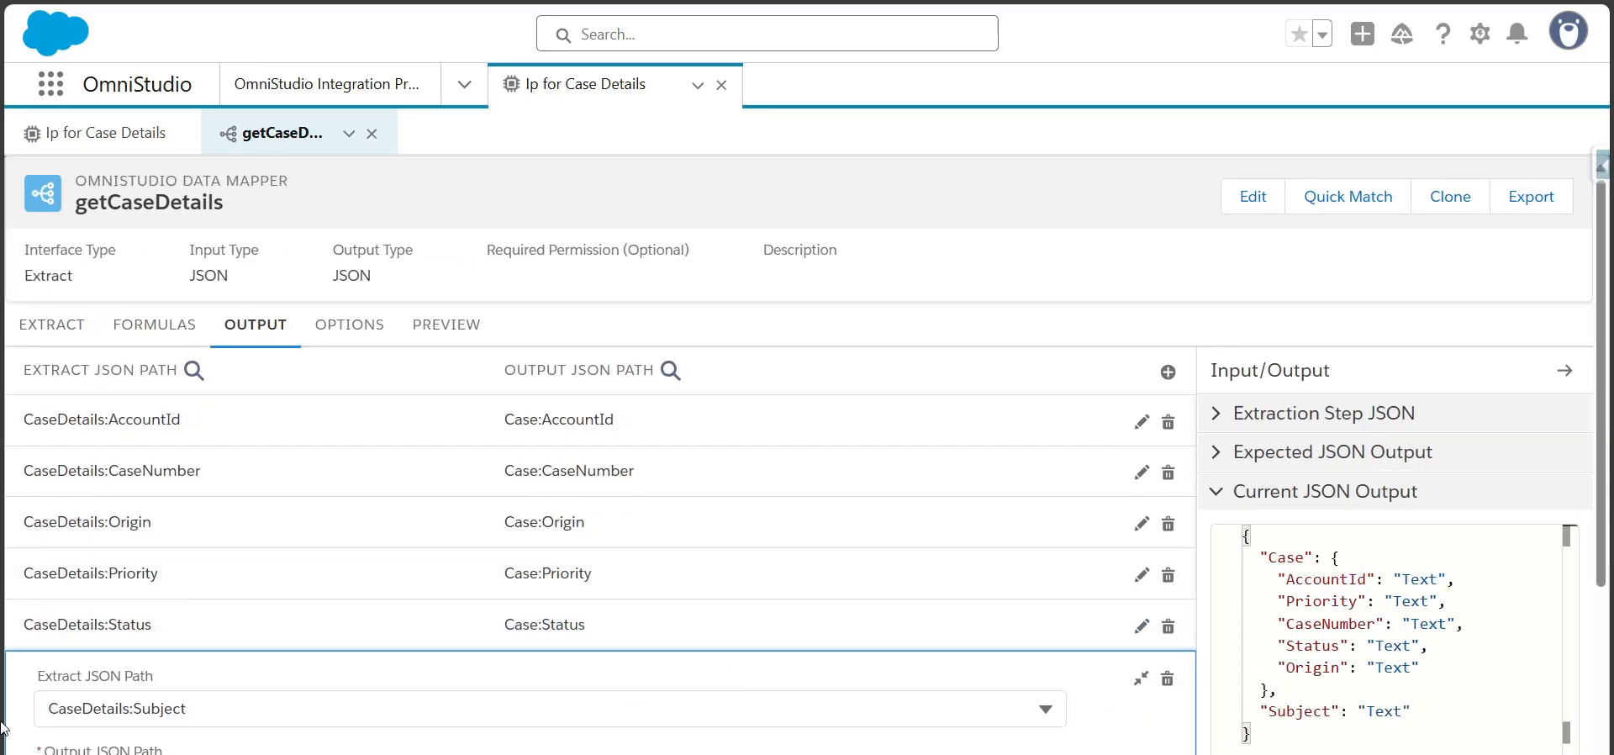
{"action": "scroll", "coordinate": [122, 679], "scroll_direction": "down", "scroll_amount": 2}
{"action": "left_click", "coordinate": [48, 575]}
{"action": "type", "text": "Case:"}
{"action": "left_click", "coordinate": [839, 621]}
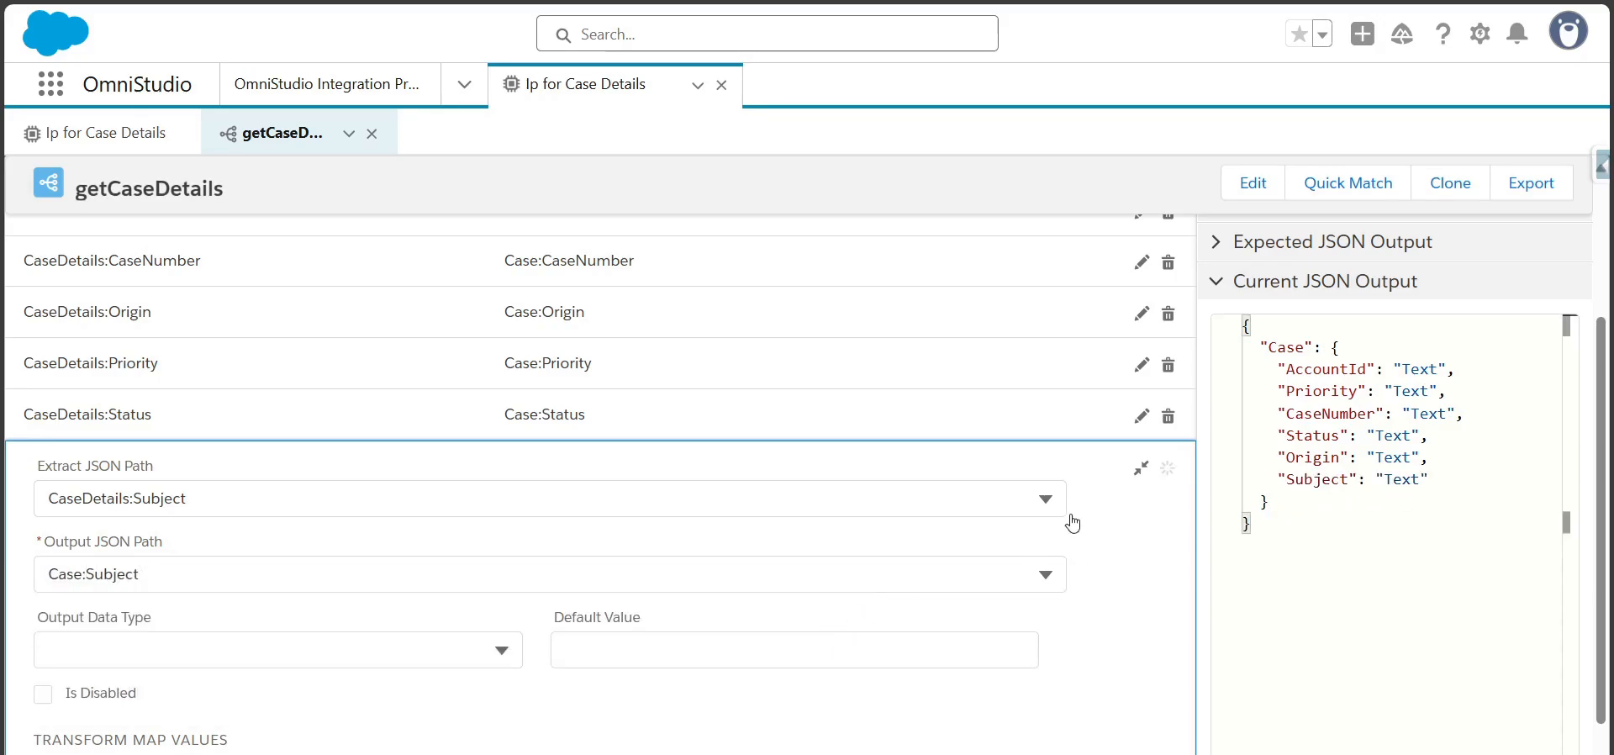
{"action": "left_click", "coordinate": [1141, 468]}
Execute the getCaseDetails data mapper preview with the existing caseId parameter and examine the Case node in the response
{"action": "left_click", "coordinate": [452, 326]}
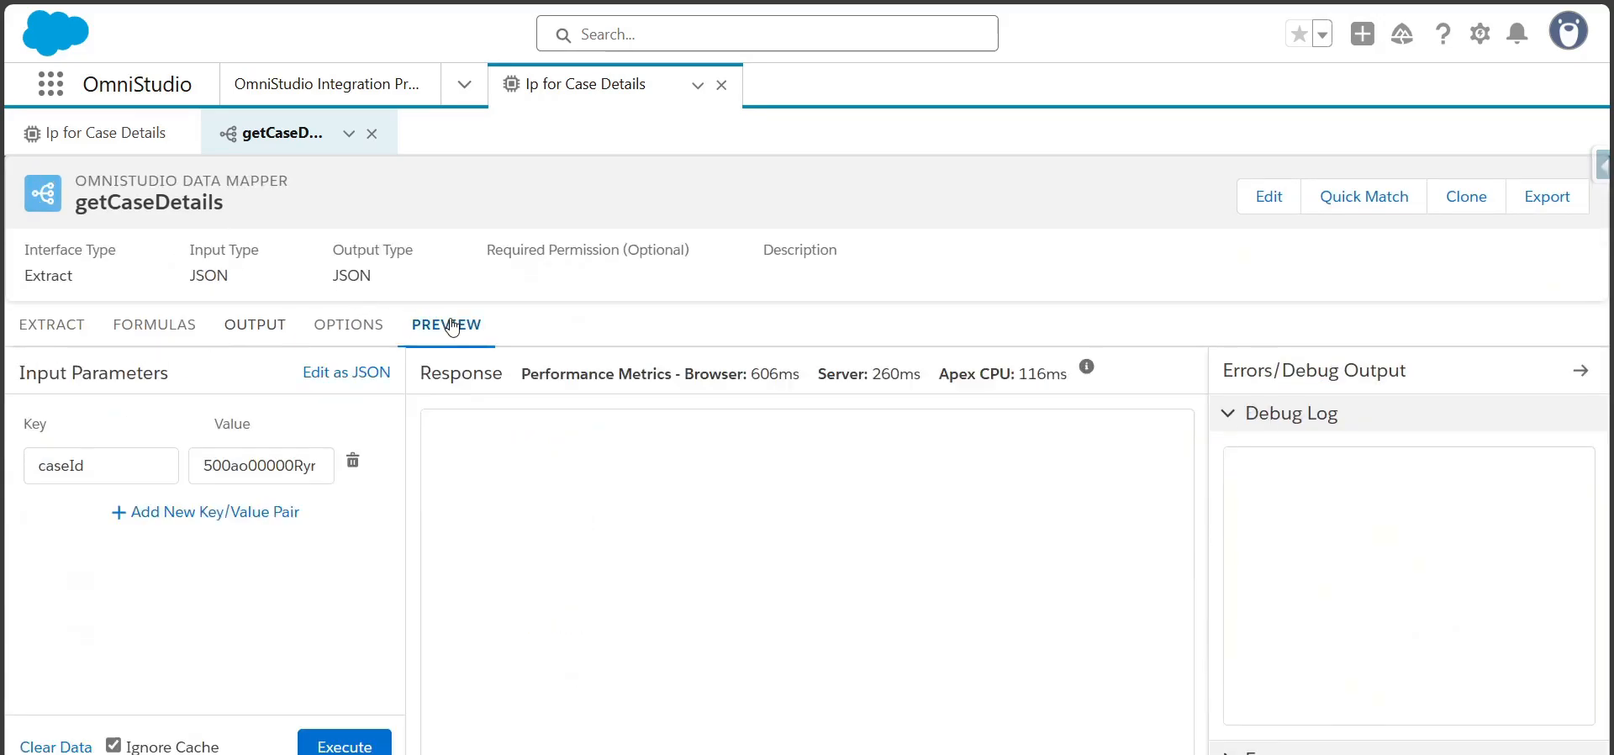
{"action": "left_click", "coordinate": [344, 743]}
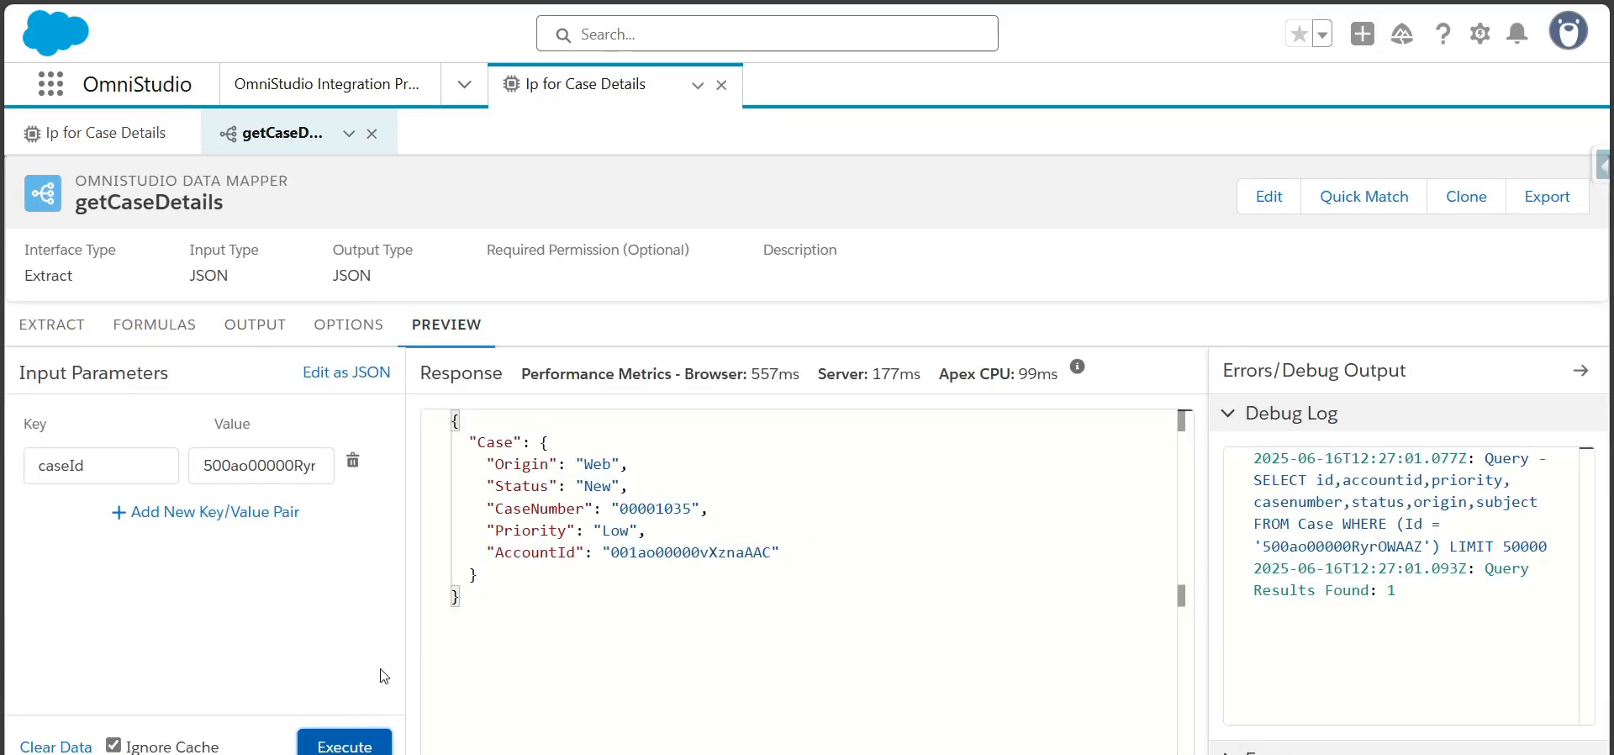
{"action": "double_click", "coordinate": [495, 442]}
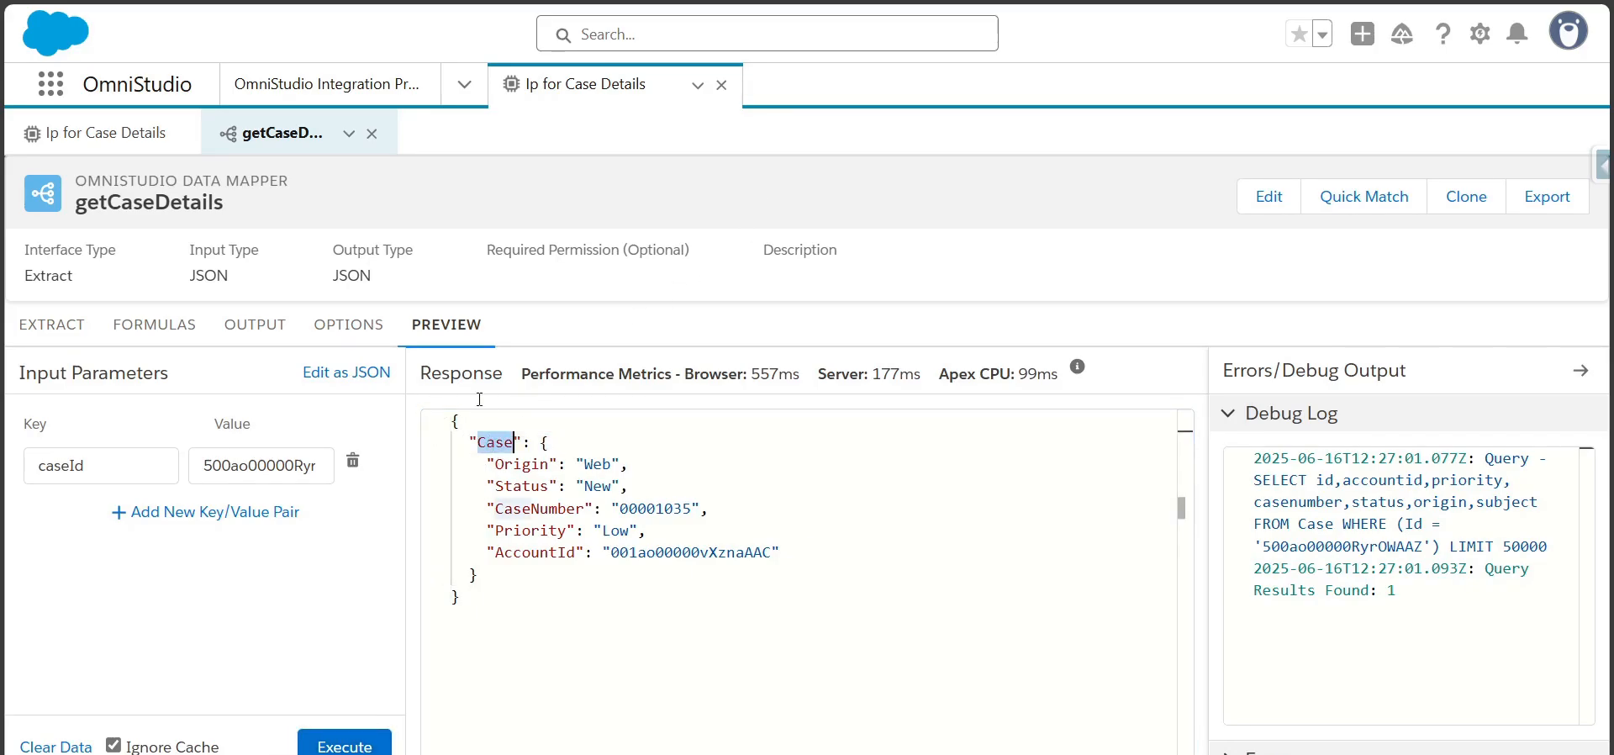
Return to the Ip for Case Details procedure and add an empty input parameter row to the getCaseDetailsDatamapper action
{"action": "left_click", "coordinate": [125, 135]}
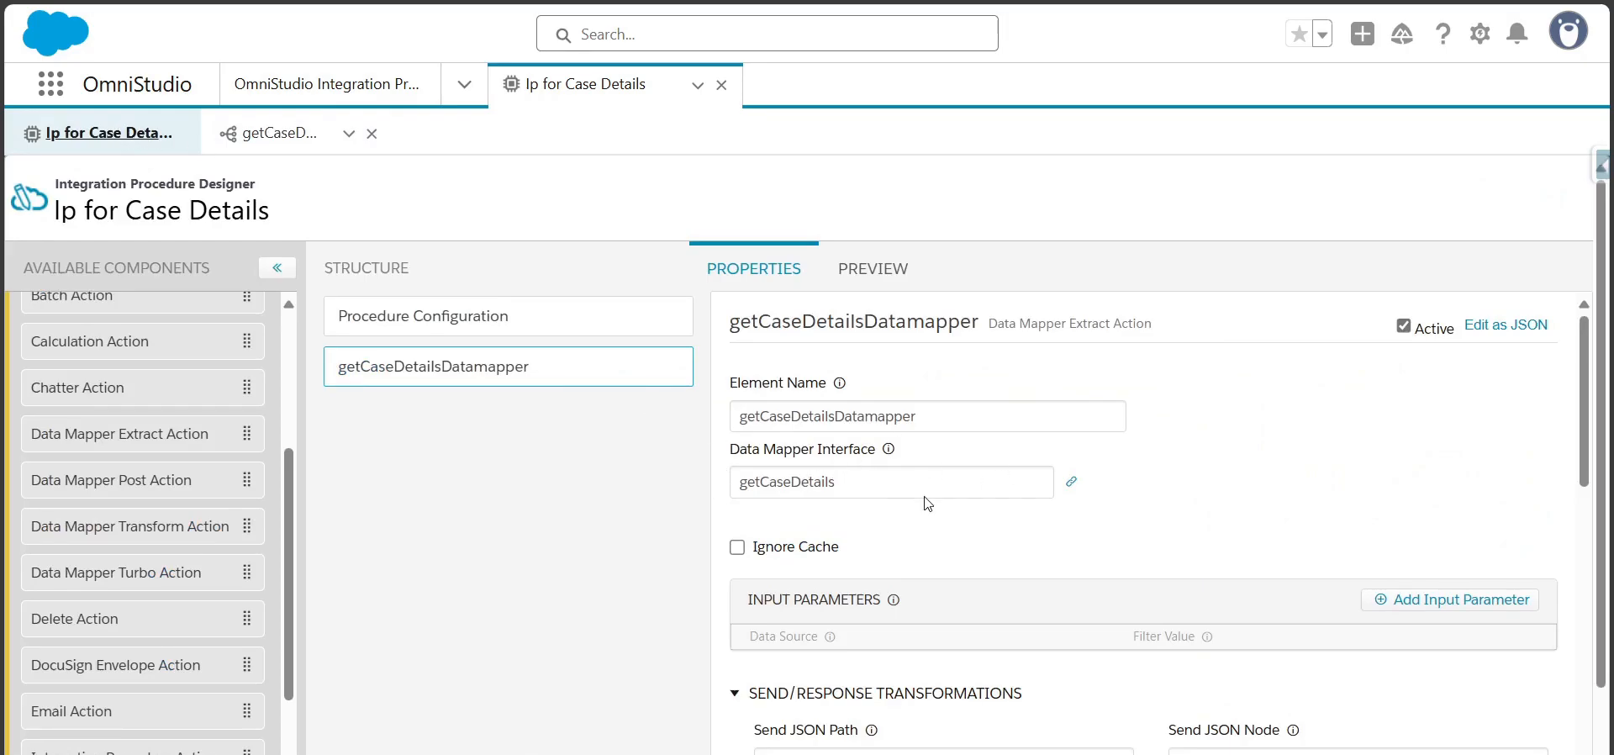
{"action": "scroll", "coordinate": [1582, 400], "scroll_direction": "down", "scroll_amount": 2}
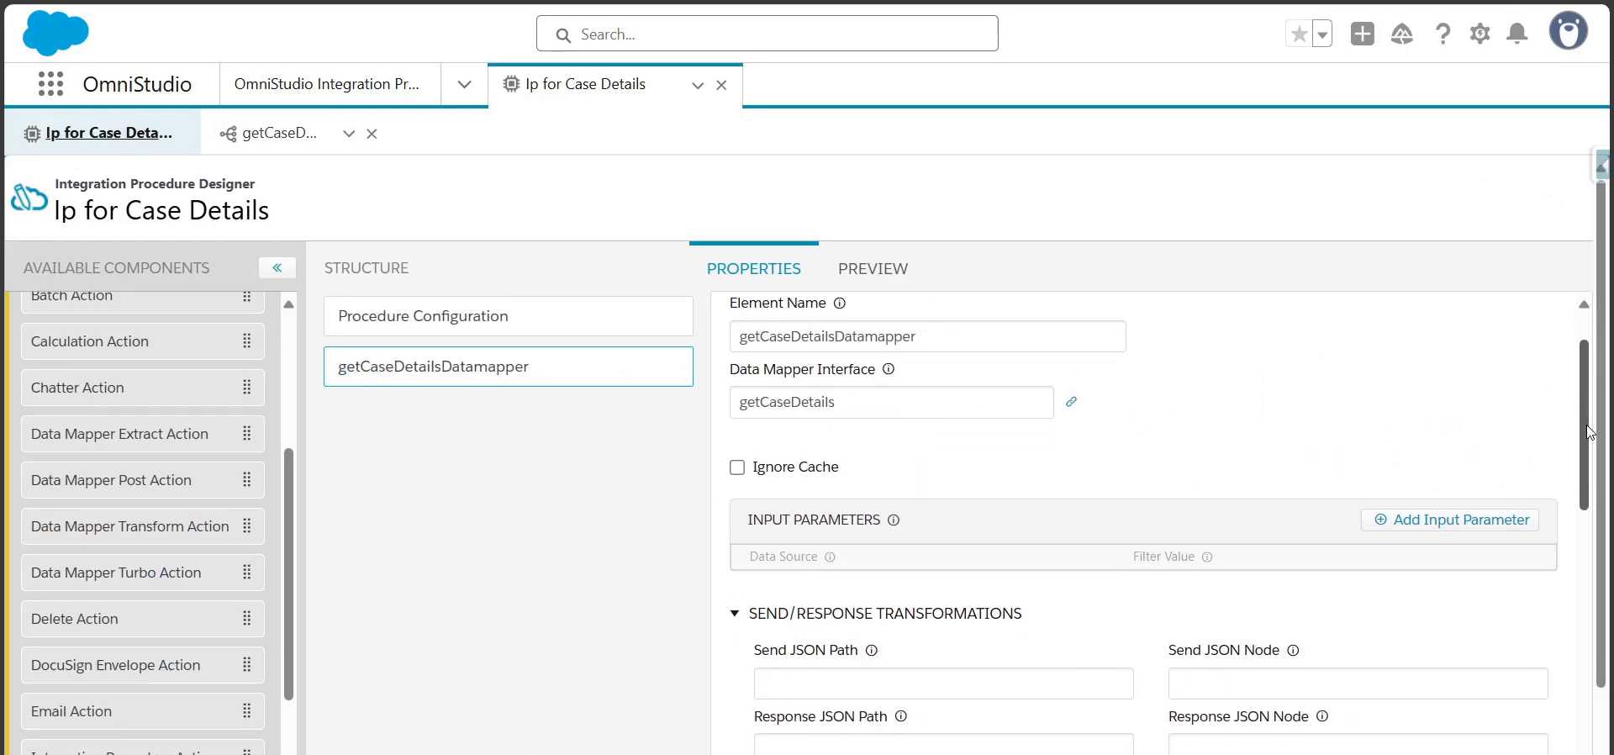
{"action": "mouse_move", "coordinate": [893, 496]}
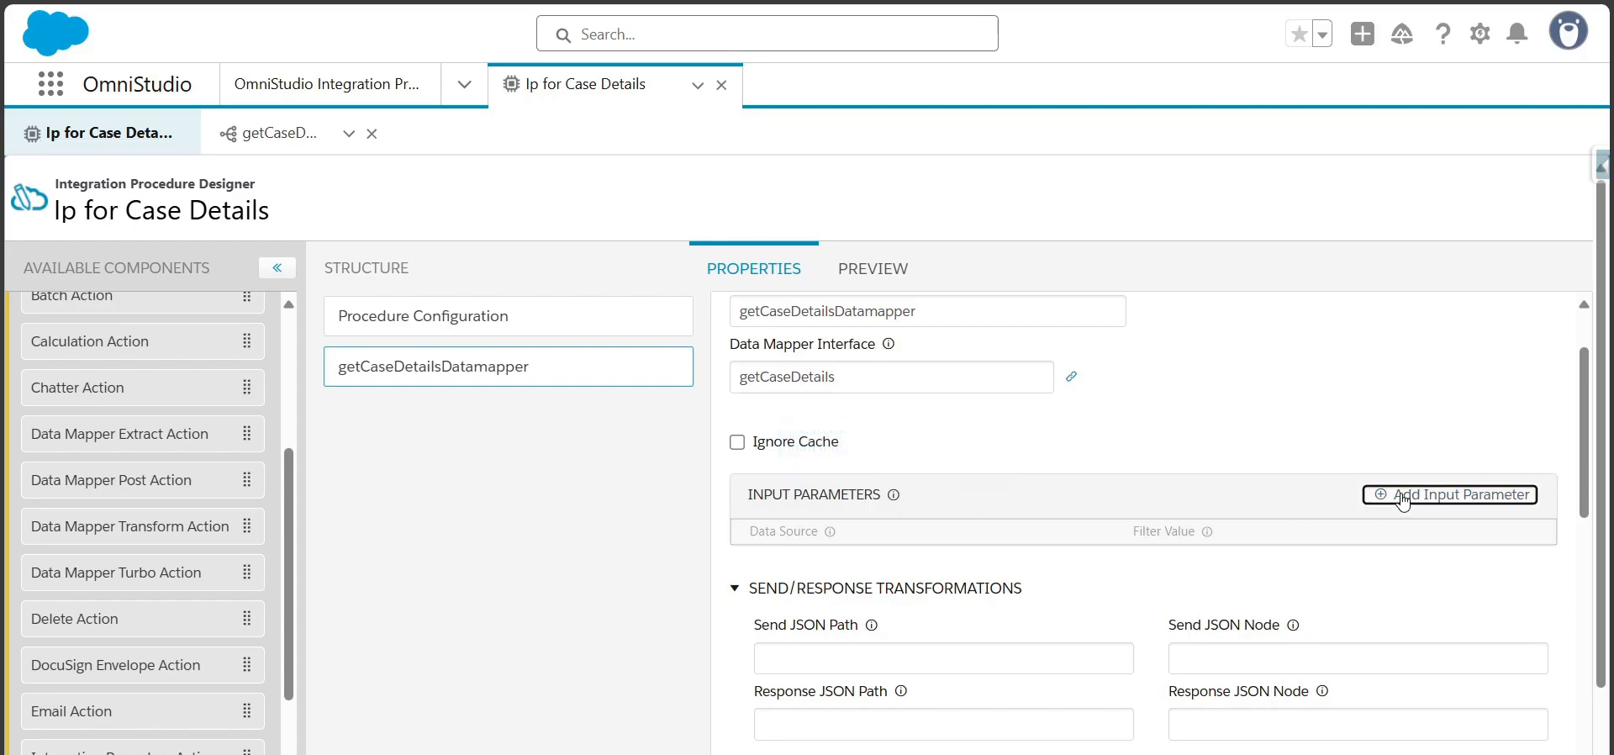
{"action": "left_click", "coordinate": [1450, 495]}
{"action": "mouse_move", "coordinate": [831, 531]}
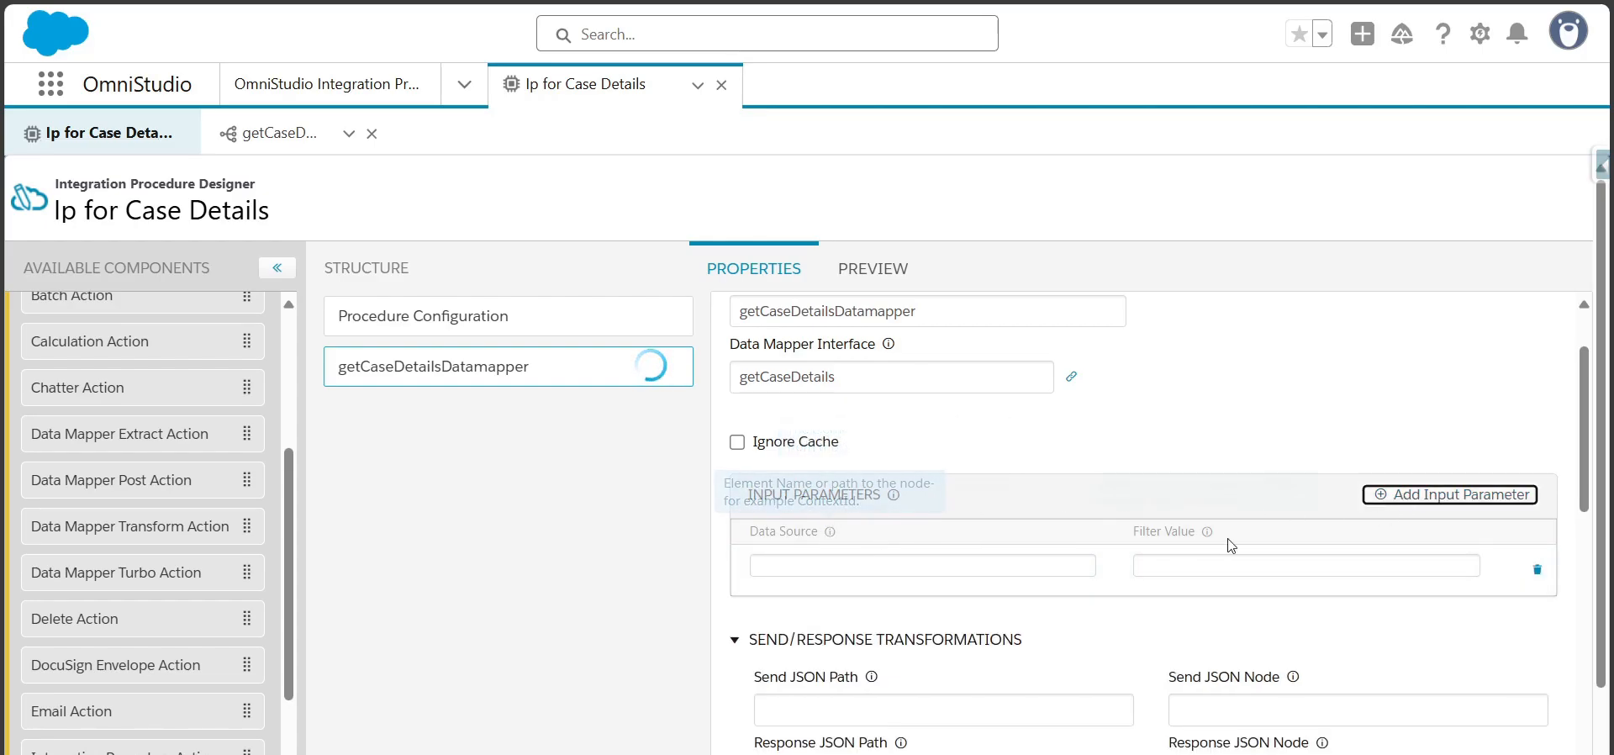
{"action": "mouse_move", "coordinate": [1213, 537]}
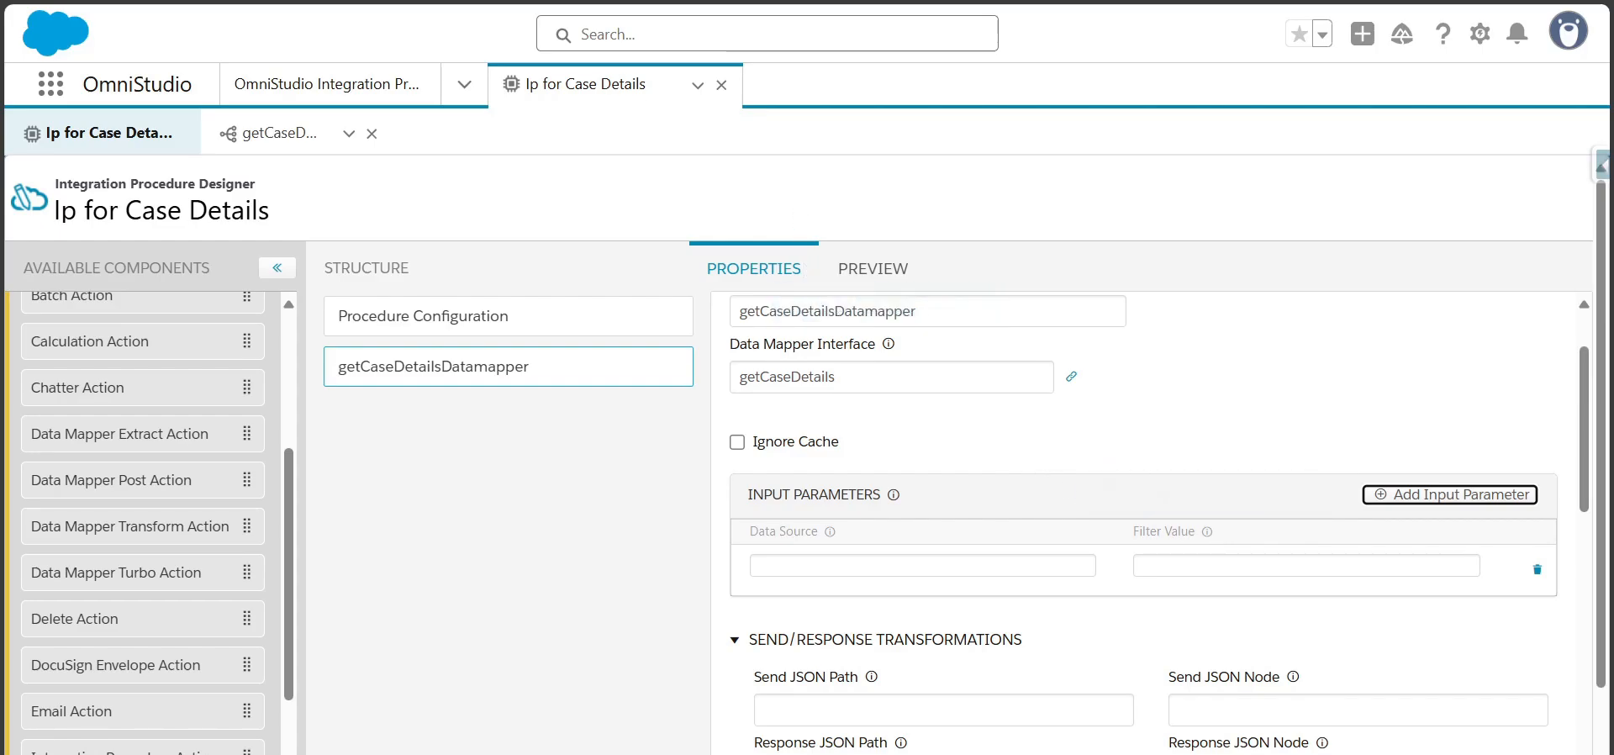
Copy caseId from the Id filter of the getCaseDetails data mapper into the new input parameter's Filter Value
{"action": "left_click", "coordinate": [300, 122]}
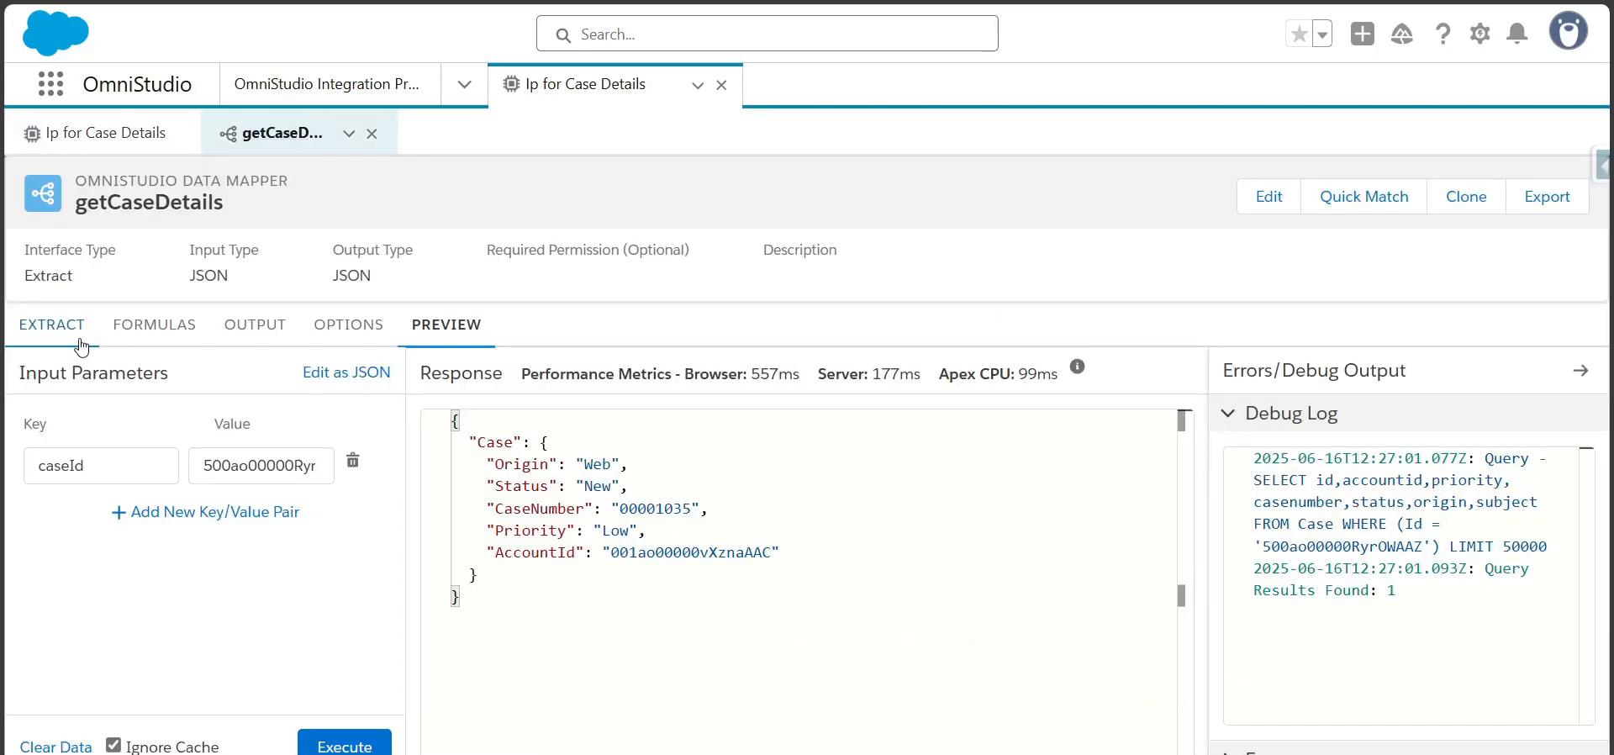
{"action": "left_click", "coordinate": [52, 327]}
{"action": "right_click", "coordinate": [894, 477]}
{"action": "key", "text": "ctrl+c"}
{"action": "key", "text": "Escape"}
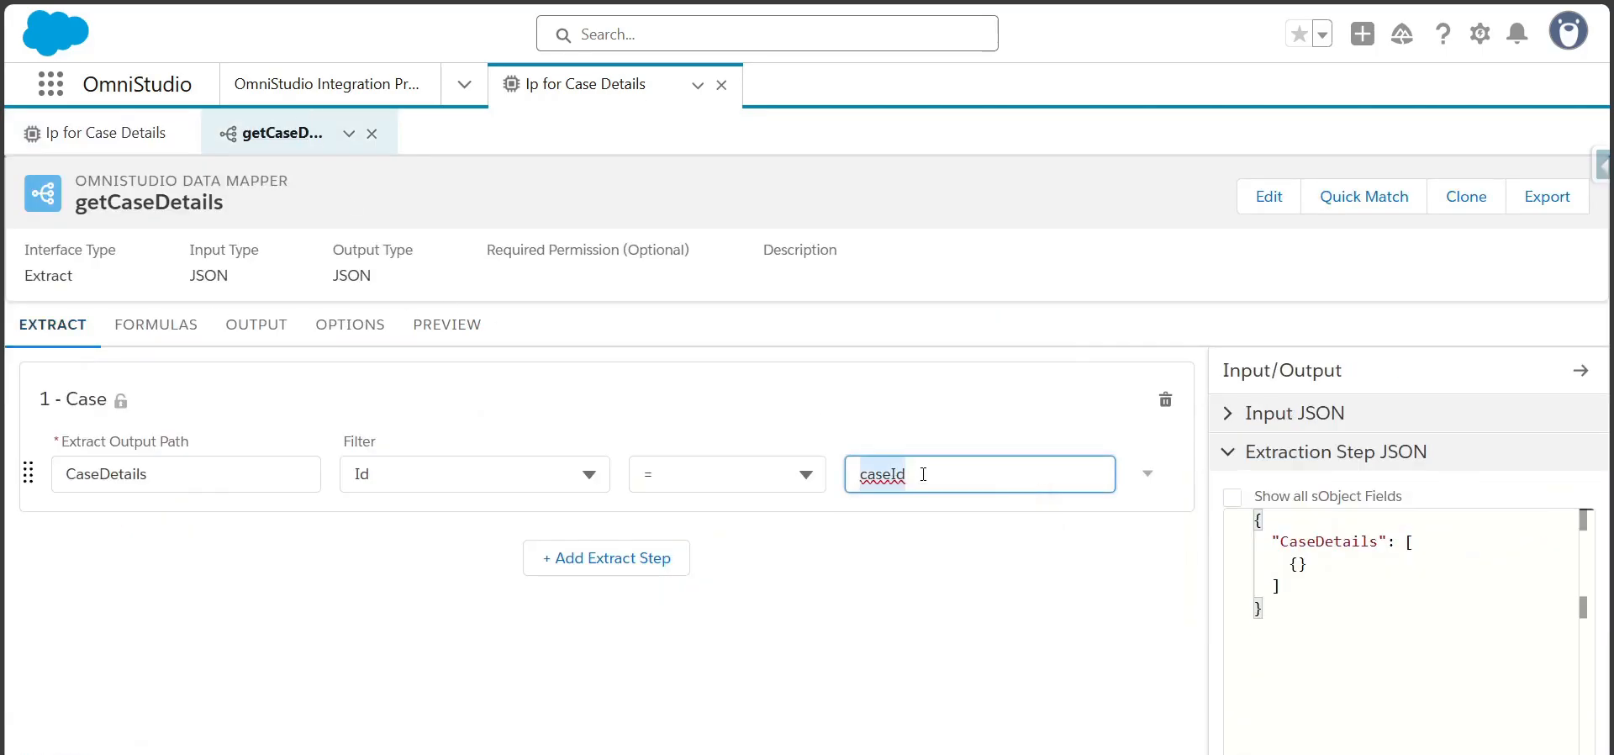
{"action": "left_click", "coordinate": [106, 133]}
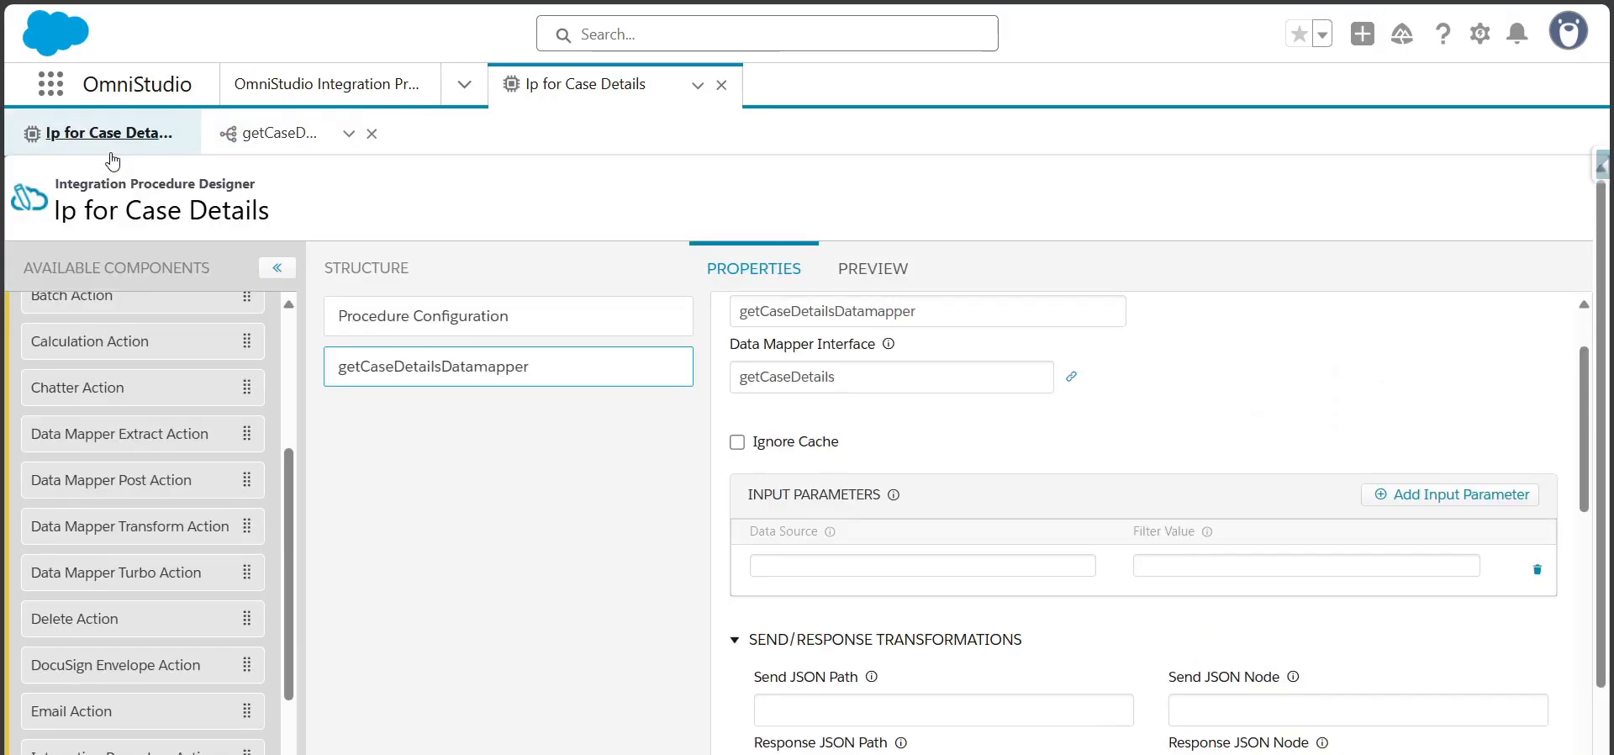
{"action": "left_click", "coordinate": [1189, 566]}
{"action": "key", "text": "ctrl+v"}
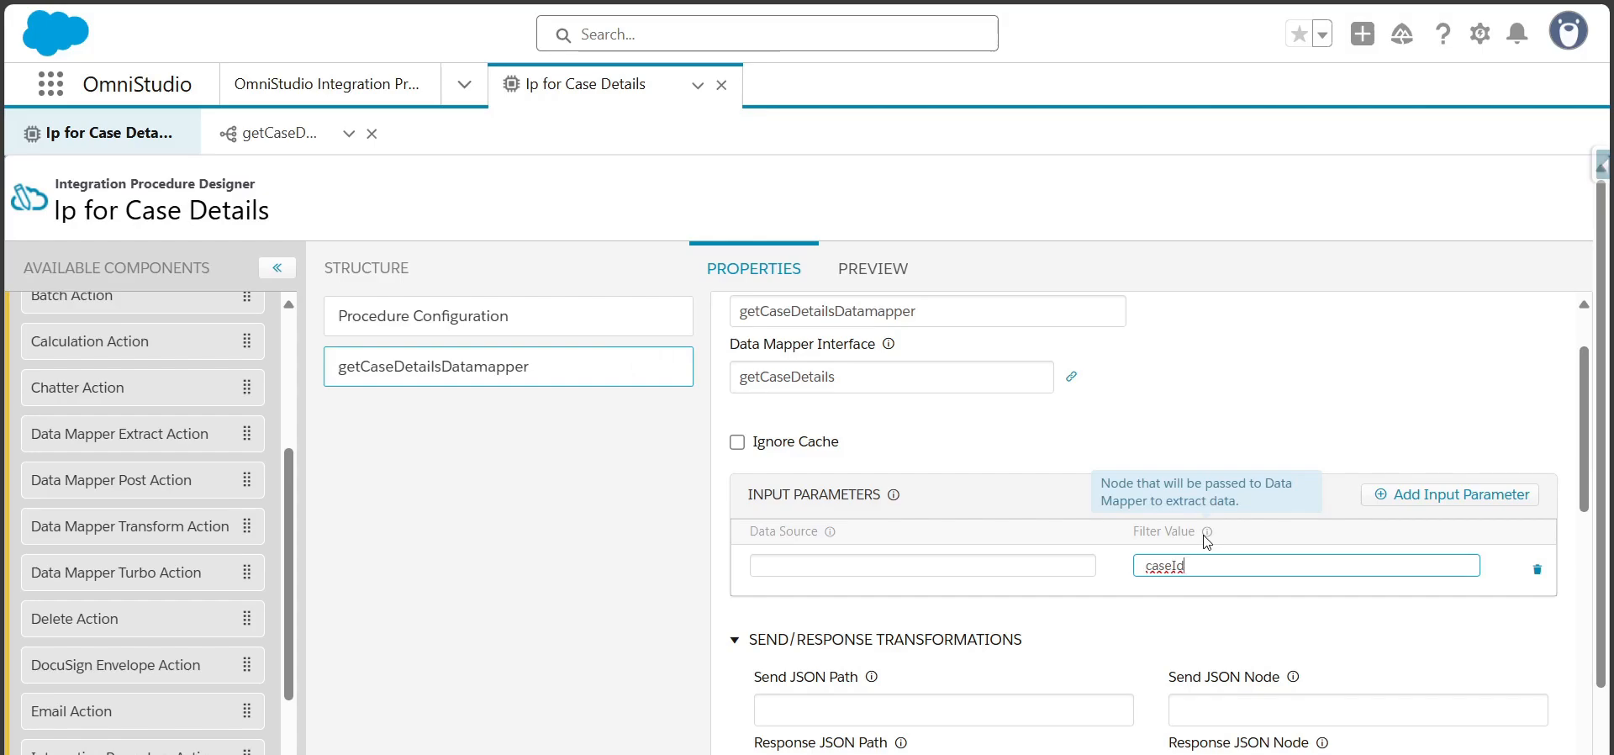
{"action": "left_click_drag", "start_coordinate": [1146, 566], "coordinate": [1188, 570]}
{"action": "left_click", "coordinate": [1190, 569]}
Set the Data Source of the caseId input parameter to caseIdInput
{"action": "left_click", "coordinate": [875, 565]}
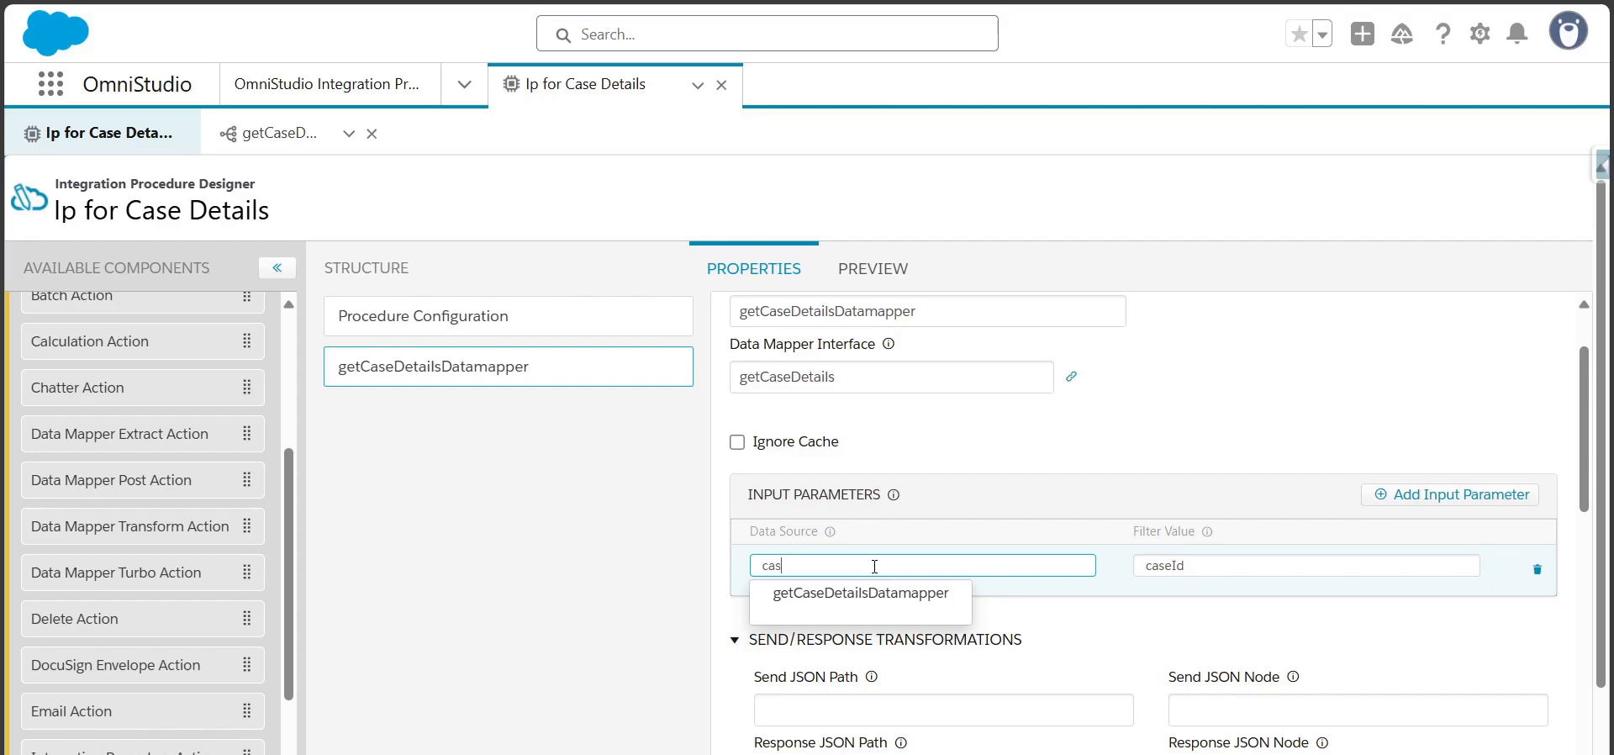
{"action": "type", "text": "Input"}
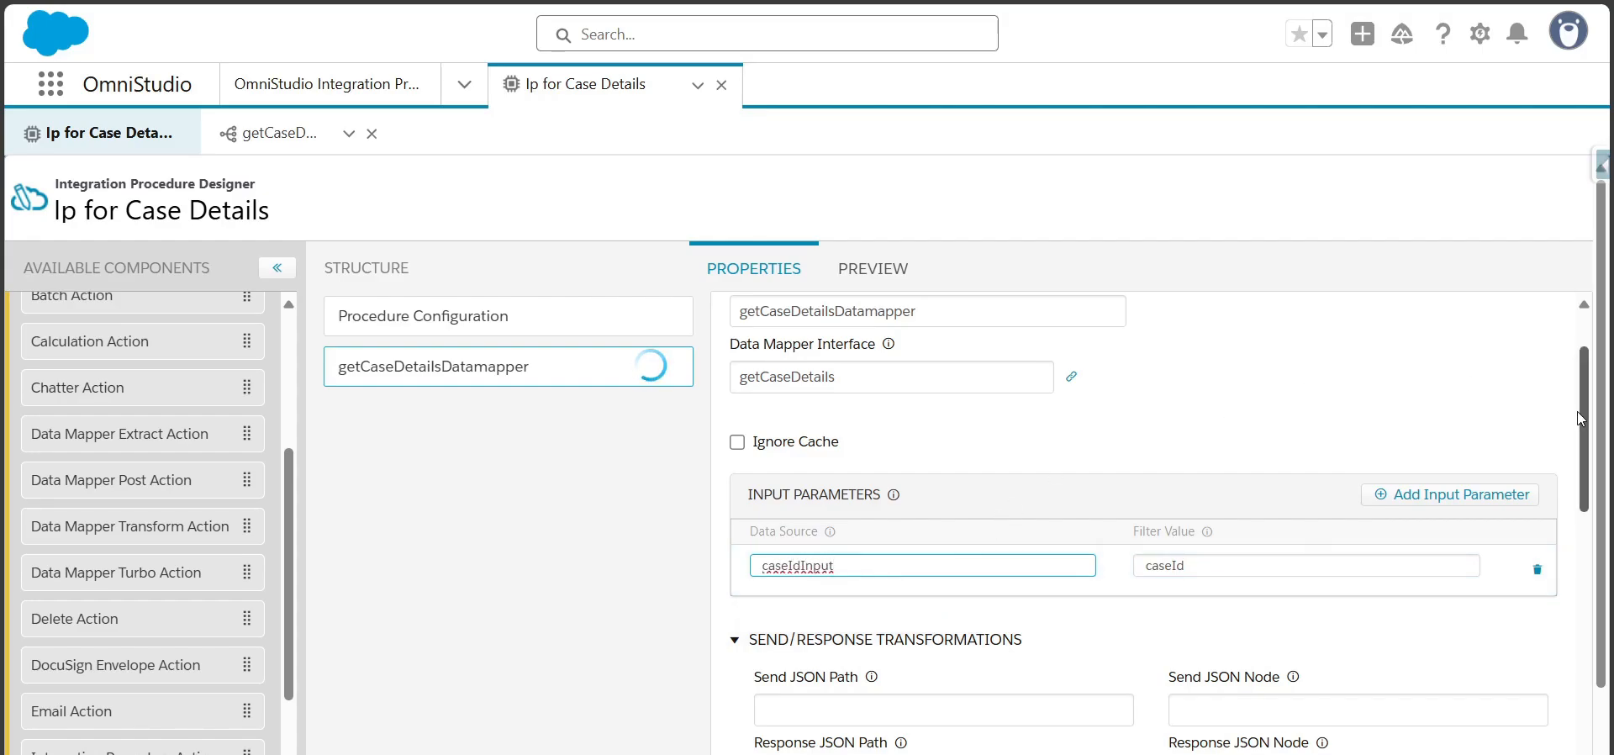
{"action": "mouse_move", "coordinate": [1577, 411]}
{"action": "left_mouse_down"}
{"action": "mouse_move", "coordinate": [1580, 585]}
{"action": "mouse_move", "coordinate": [1597, 395]}
{"action": "mouse_move", "coordinate": [1612, 474]}
{"action": "mouse_move", "coordinate": [1612, 504]}
{"action": "mouse_move", "coordinate": [1577, 442]}
{"action": "mouse_move", "coordinate": [1580, 405]}
{"action": "left_mouse_up"}
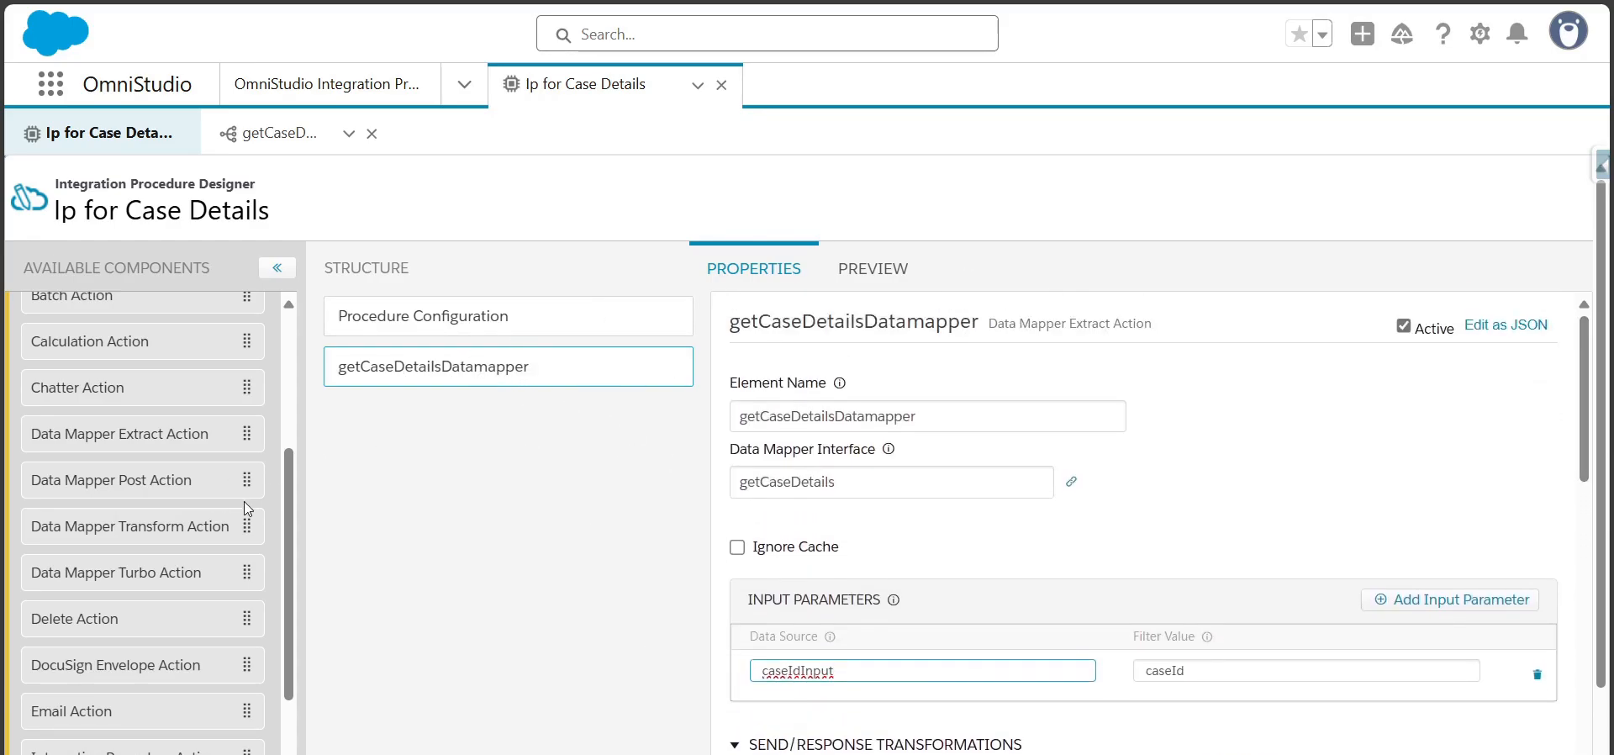
{"action": "left_click_drag", "start_coordinate": [290, 572], "coordinate": [284, 709]}
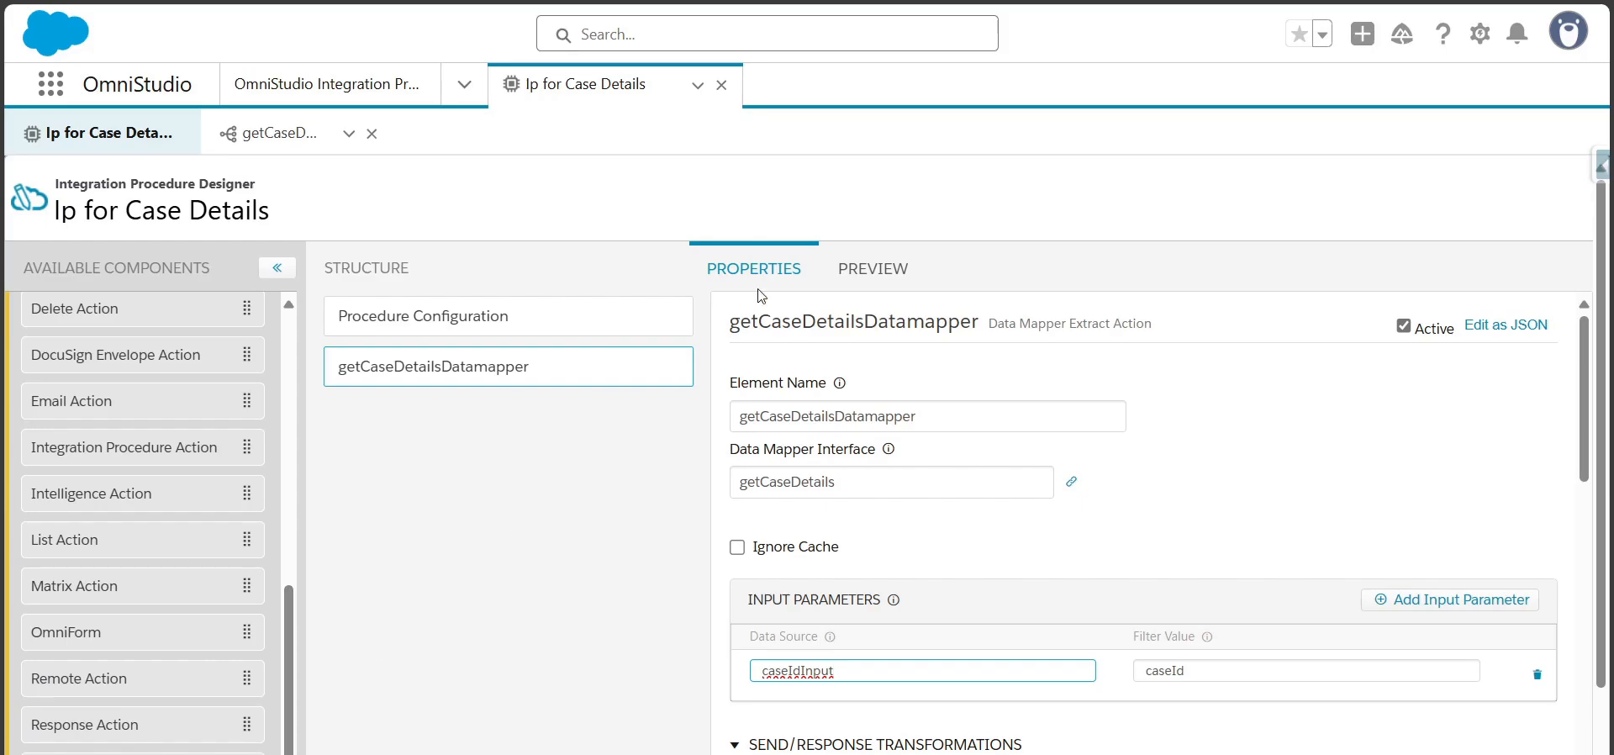
Copy the data source name caseIdInput and enter it as the key of the integration procedure's preview input parameter
{"action": "left_click", "coordinate": [858, 268]}
{"action": "left_click", "coordinate": [166, 417]}
{"action": "left_click", "coordinate": [124, 425]}
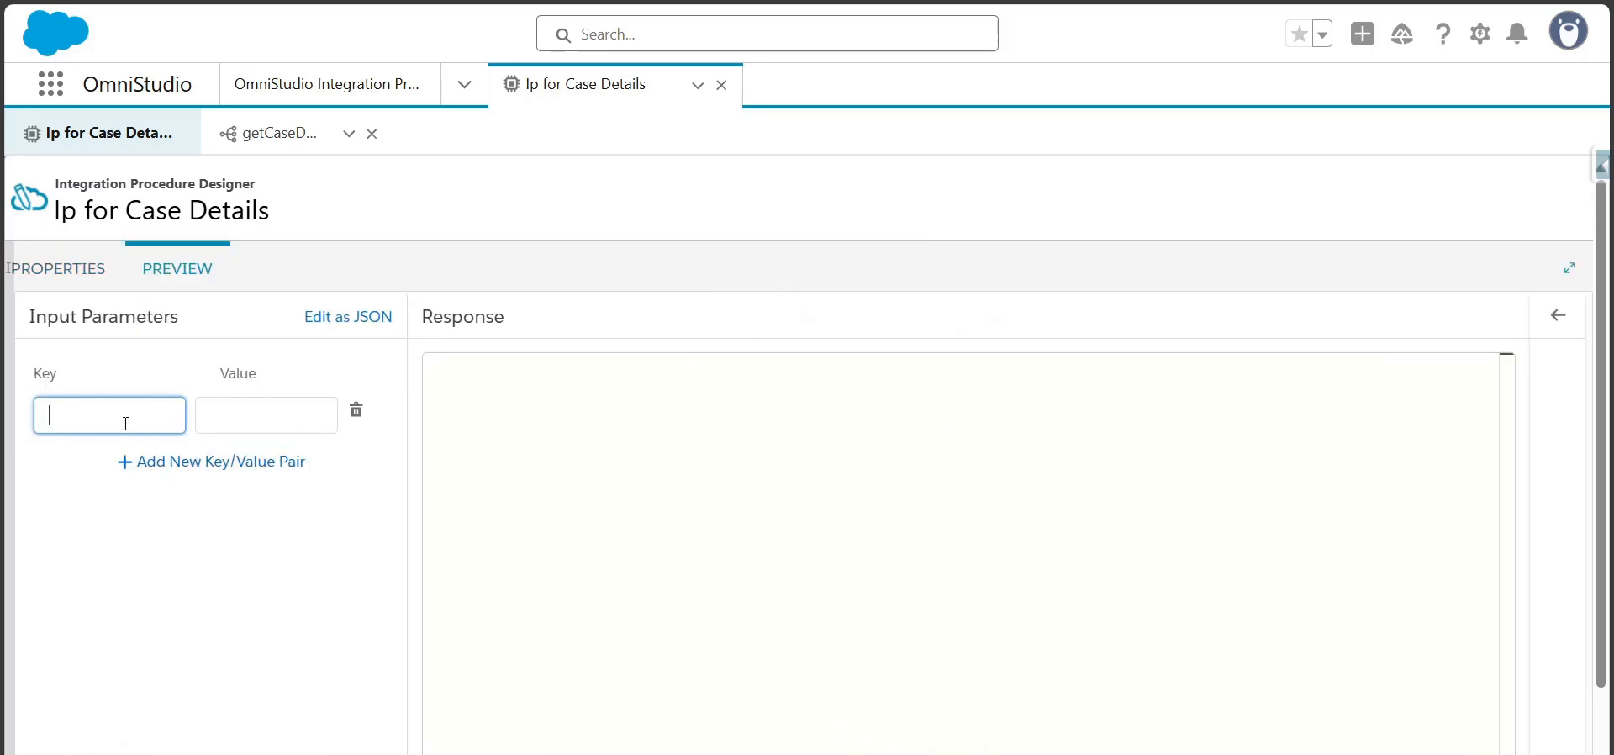
{"action": "left_click", "coordinate": [73, 268]}
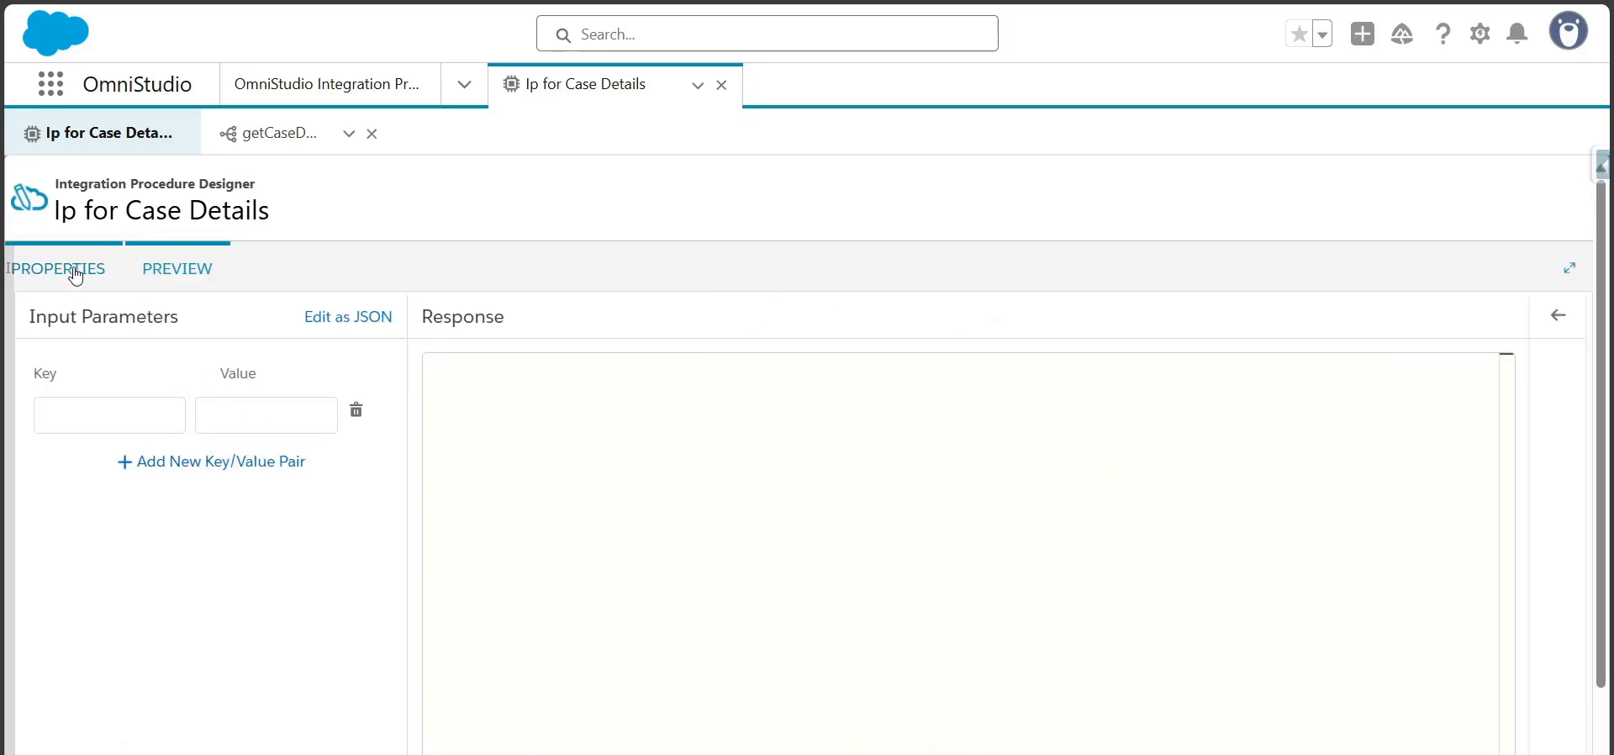
{"action": "double_click", "coordinate": [857, 670]}
{"action": "key", "text": "ctrl+c"}
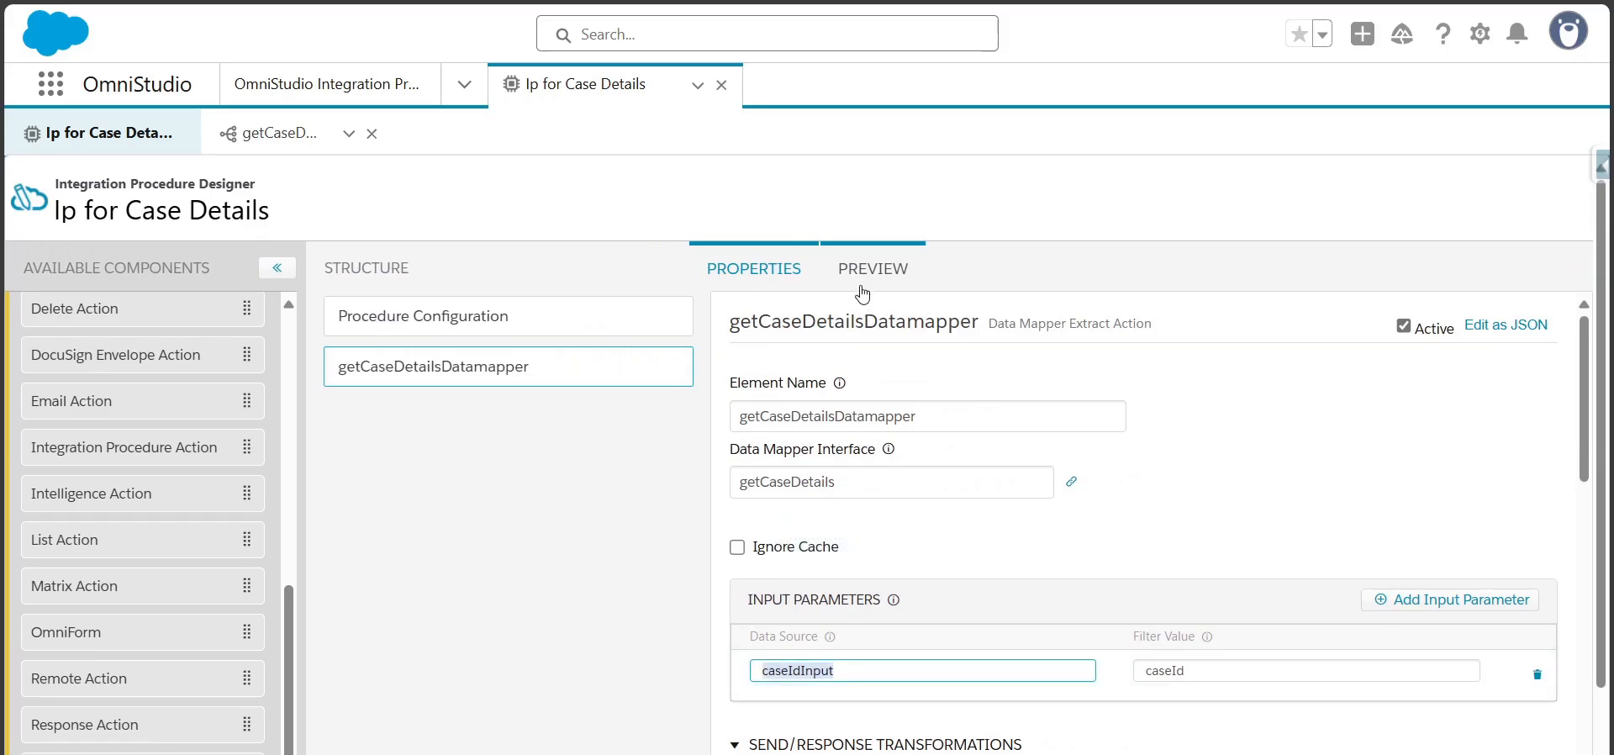
{"action": "left_click", "coordinate": [870, 269]}
{"action": "left_click", "coordinate": [134, 417]}
{"action": "key", "text": "ctrl+v"}
Paste the case's record ID as the caseIdInput value and execute the integration procedure preview
{"action": "left_click", "coordinate": [288, 415]}
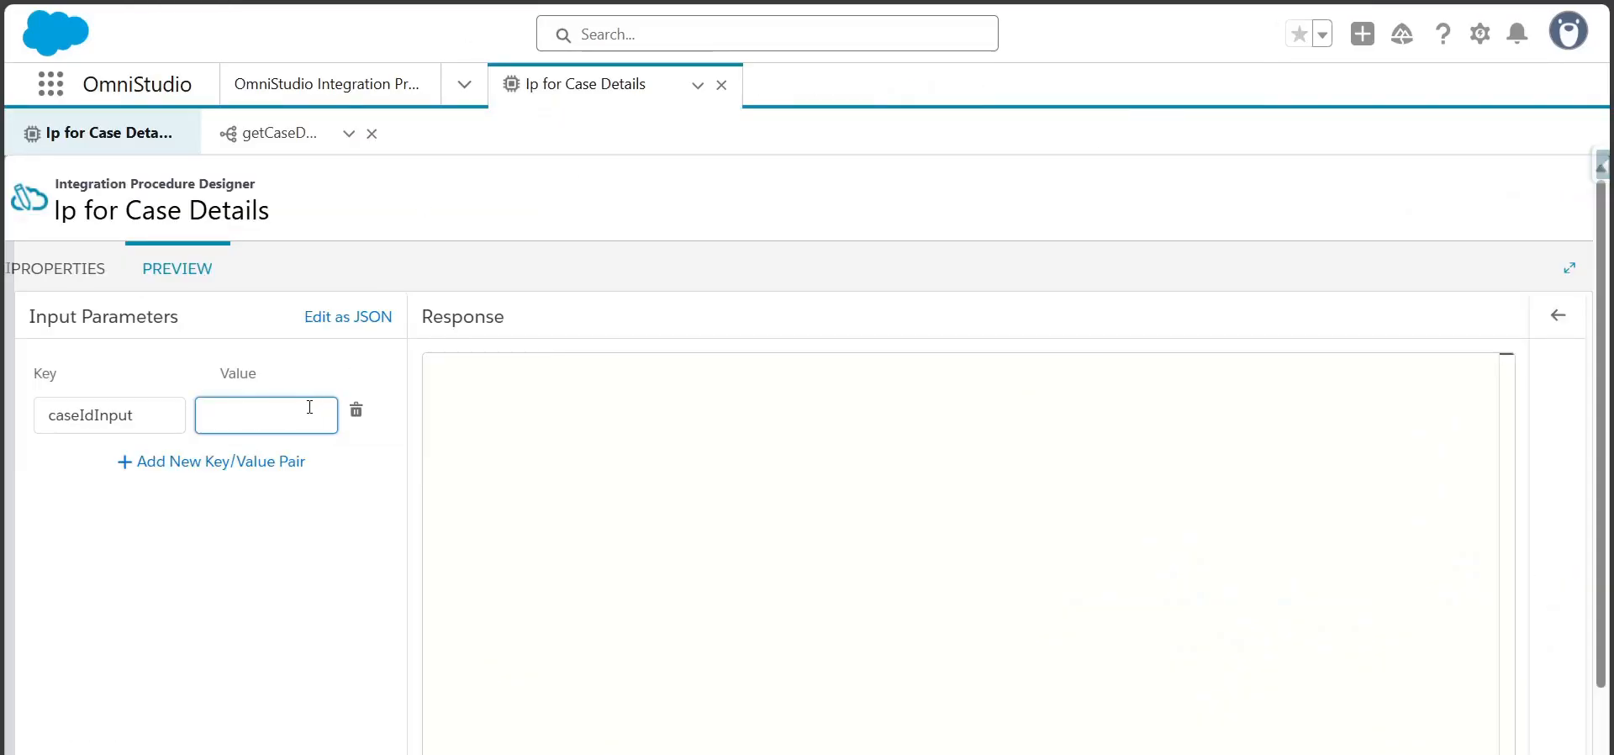
{"action": "key", "text": "ctrl+v"}
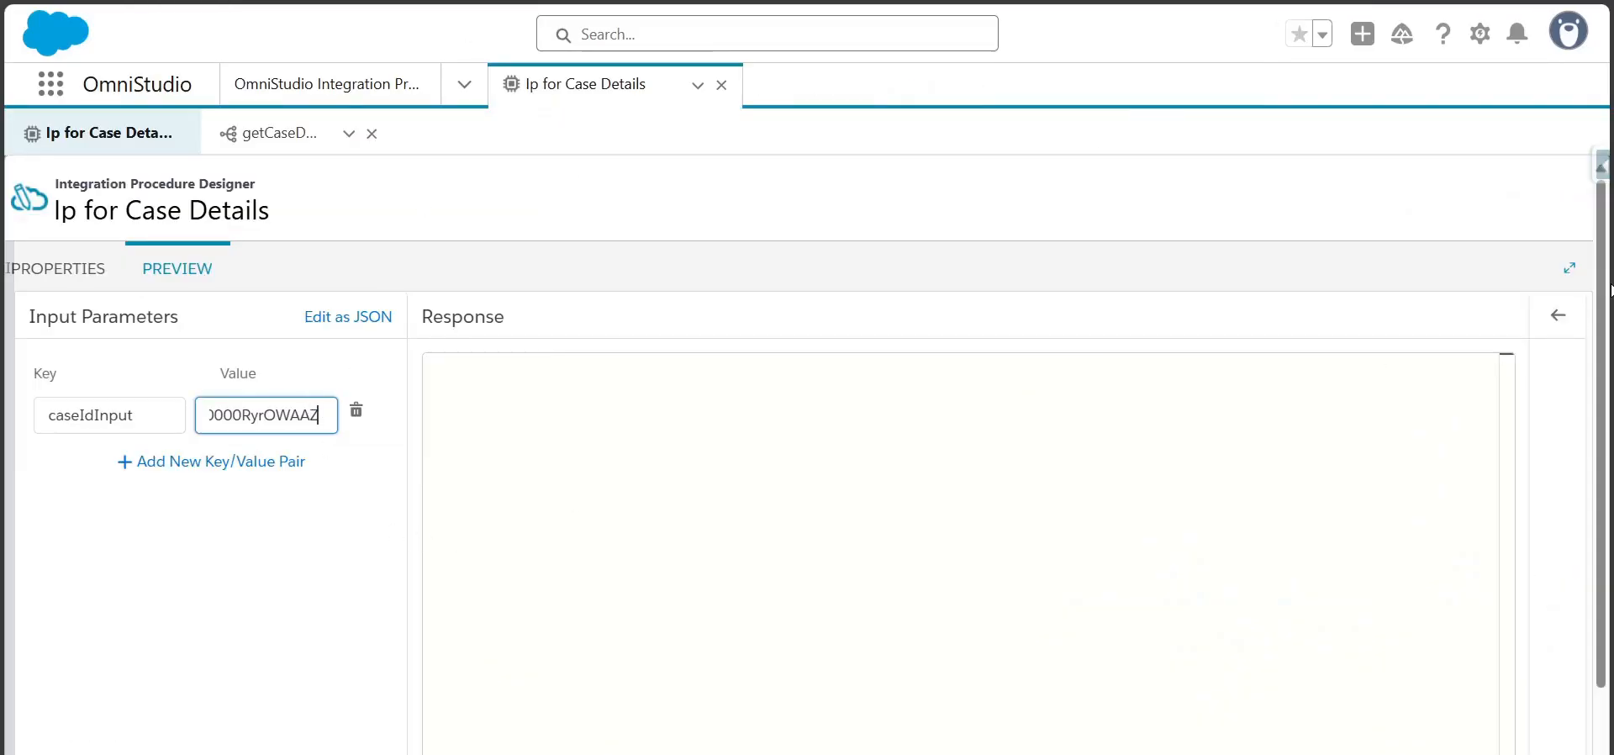
{"action": "scroll", "coordinate": [692, 700], "scroll_direction": "down", "scroll_amount": 1}
{"action": "left_click", "coordinate": [347, 745]}
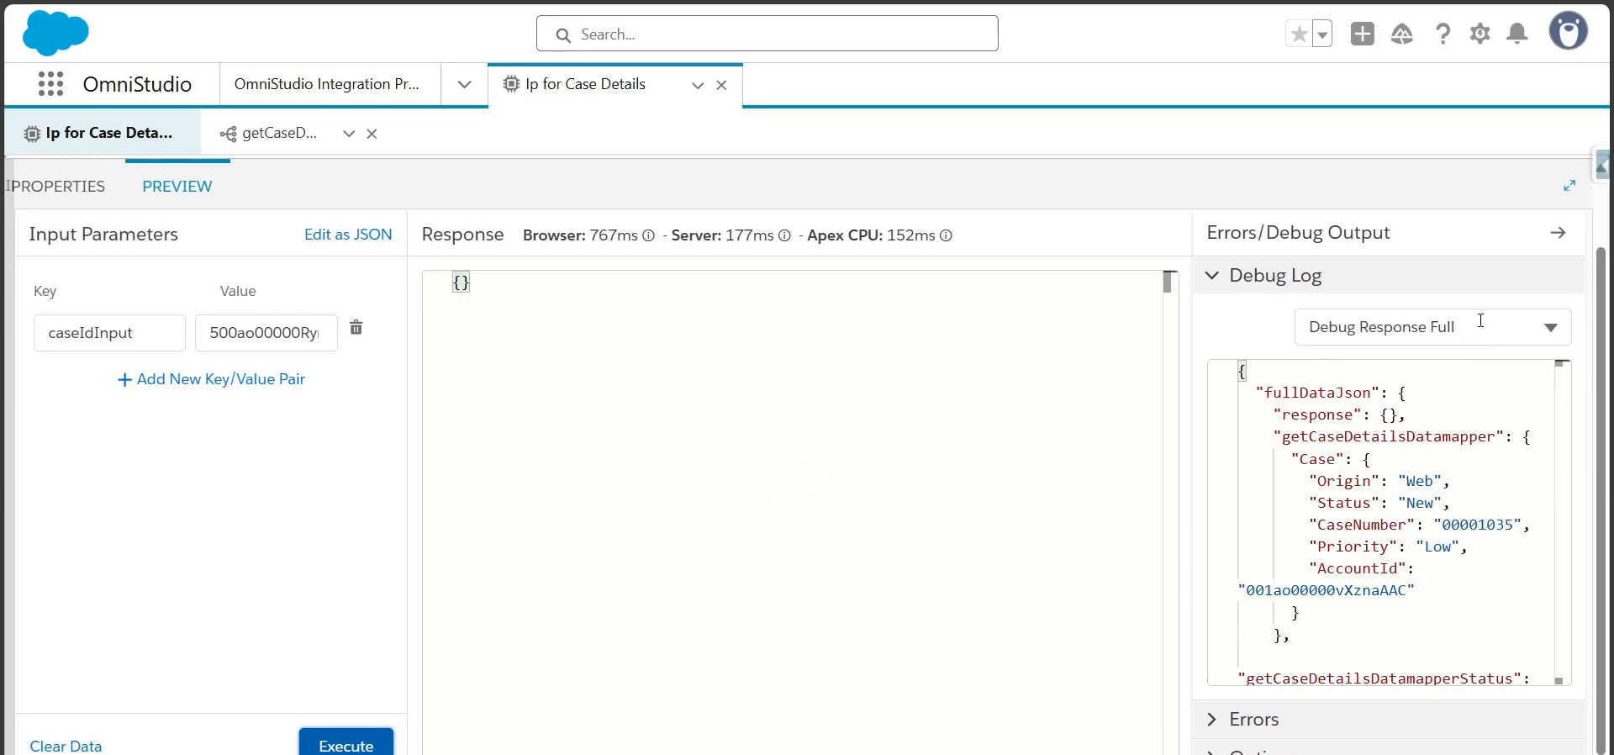
Switch the debug log view to Response and to Full DataJSON, and examine the Case node under getCaseDetailsDatamapper
{"action": "left_click", "coordinate": [1429, 327]}
{"action": "left_click", "coordinate": [1340, 533]}
{"action": "left_click", "coordinate": [1467, 327]}
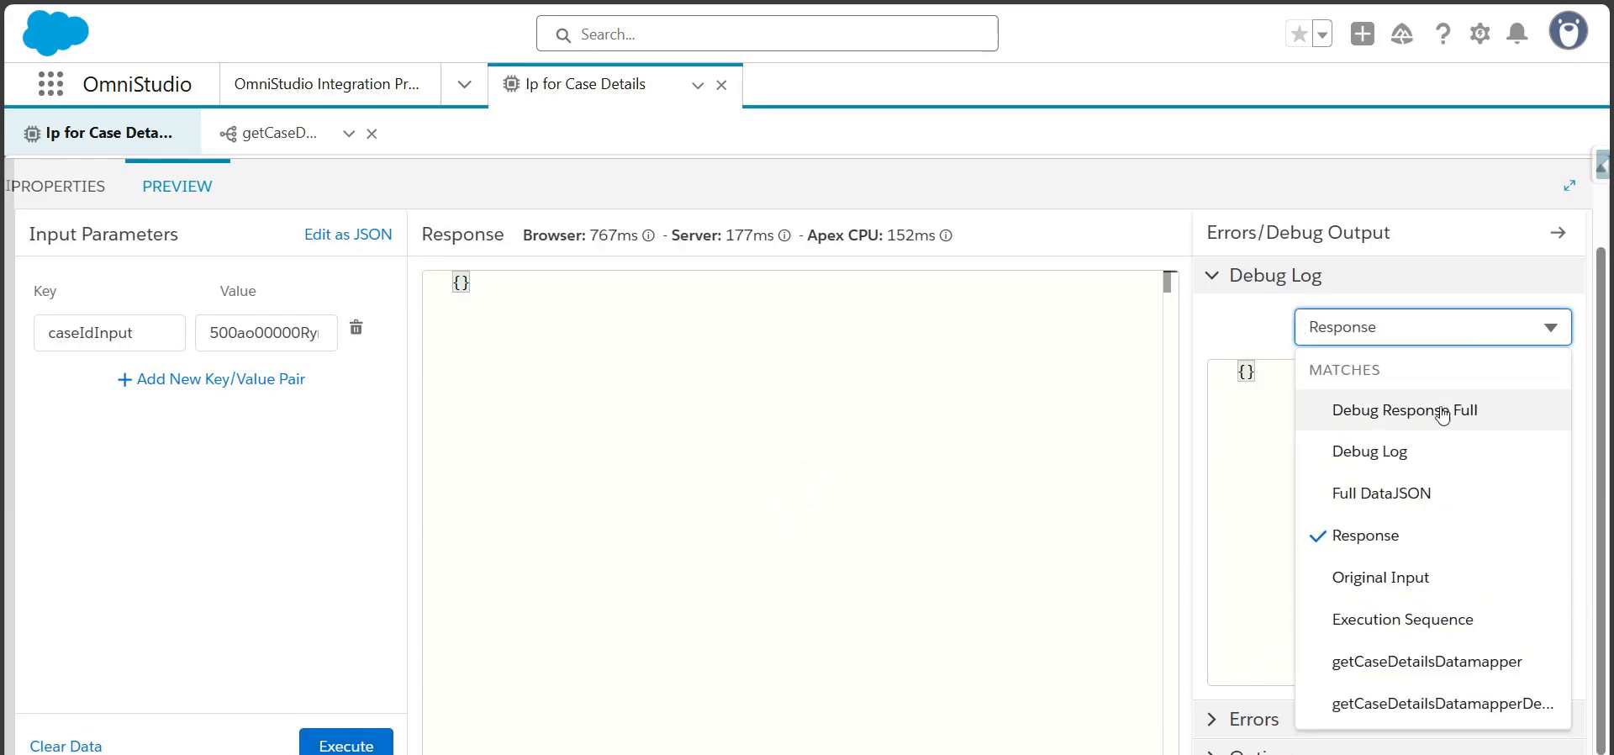
{"action": "left_click", "coordinate": [1353, 496]}
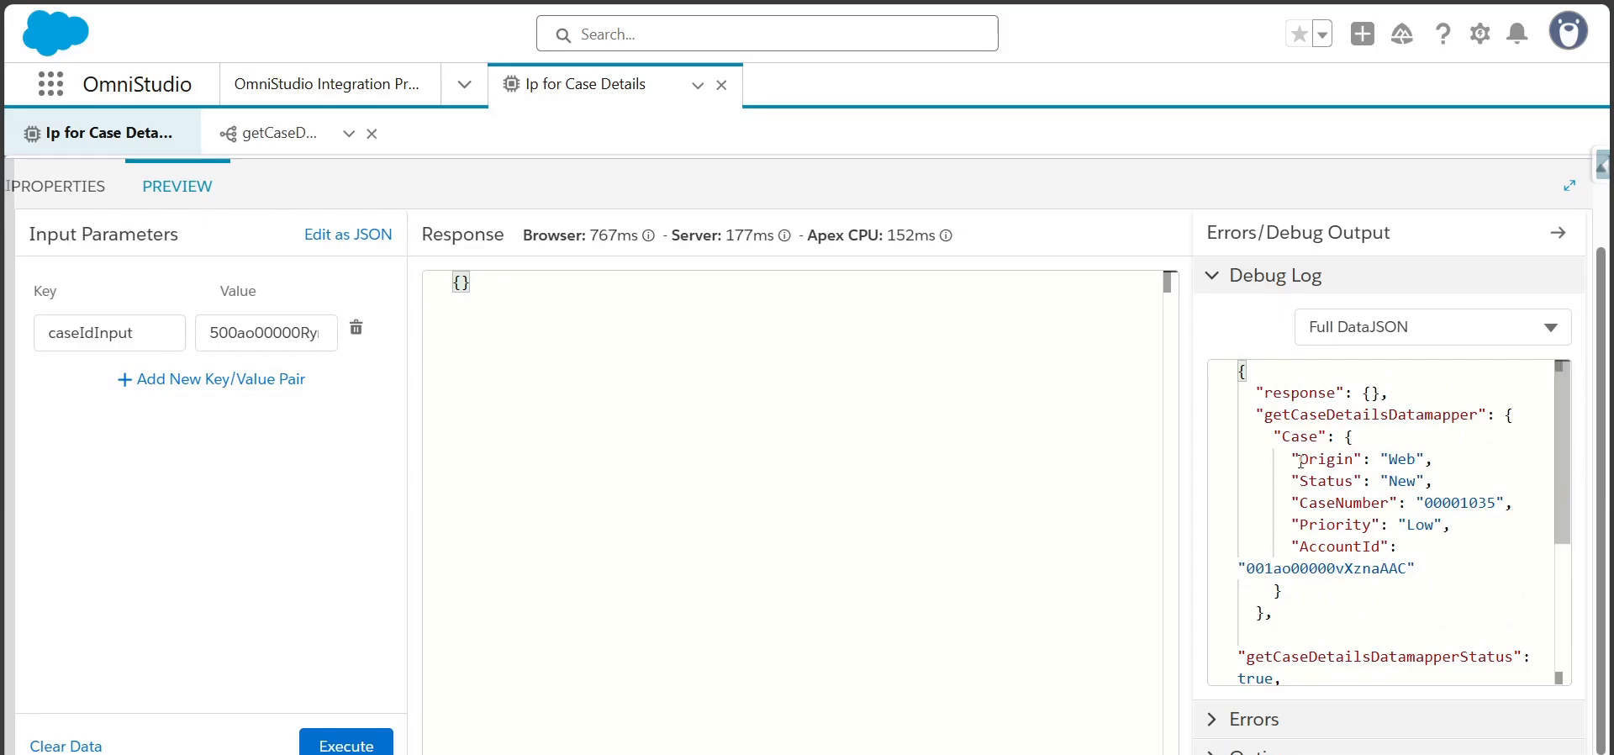
{"action": "left_click_drag", "start_coordinate": [1267, 435], "coordinate": [1274, 612]}
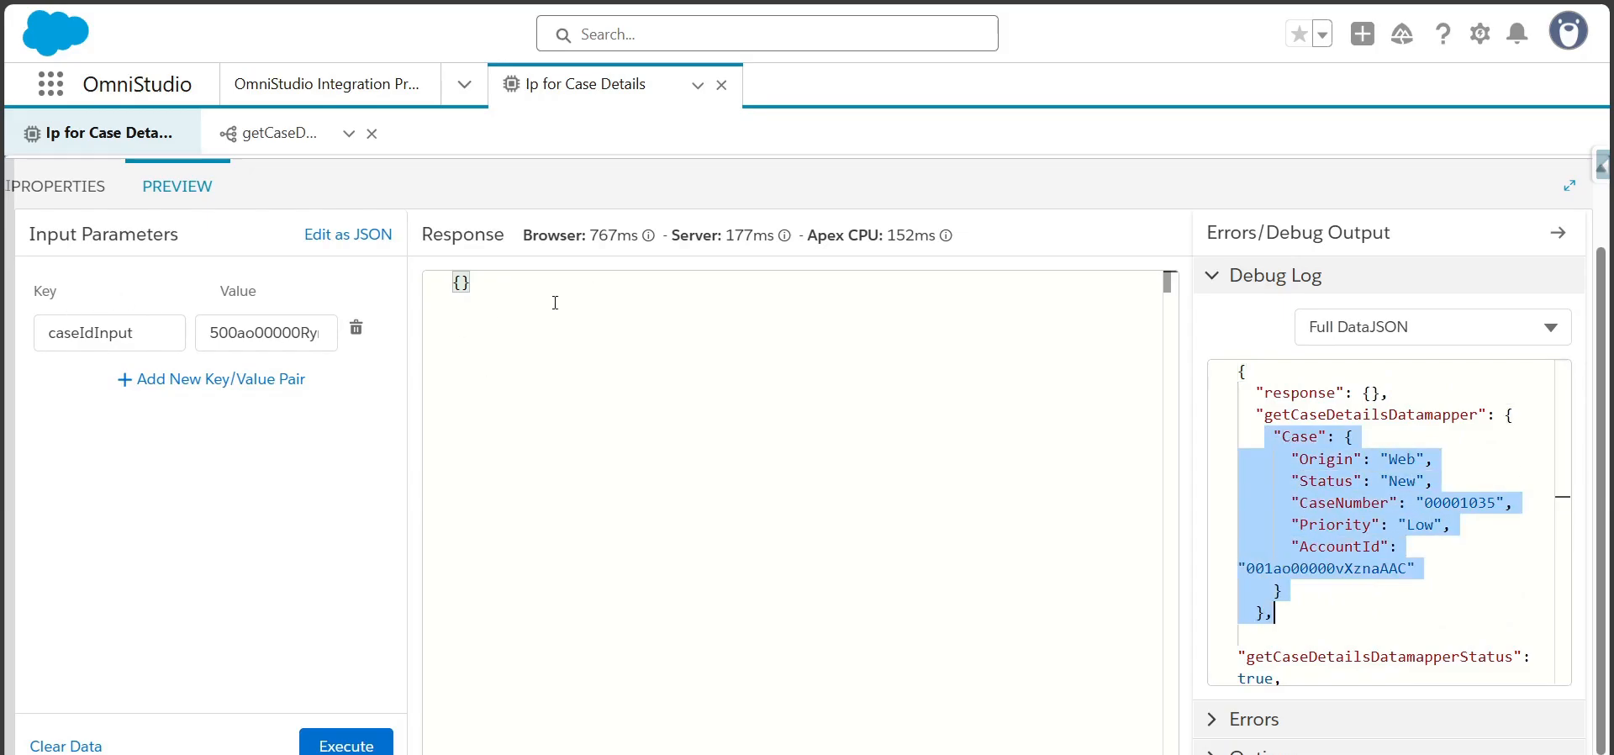
Return to the procedure's structure and add a Response Action below the getCaseDetailsDatamapper element
{"action": "scroll", "coordinate": [210, 504], "scroll_direction": "up", "scroll_amount": 2}
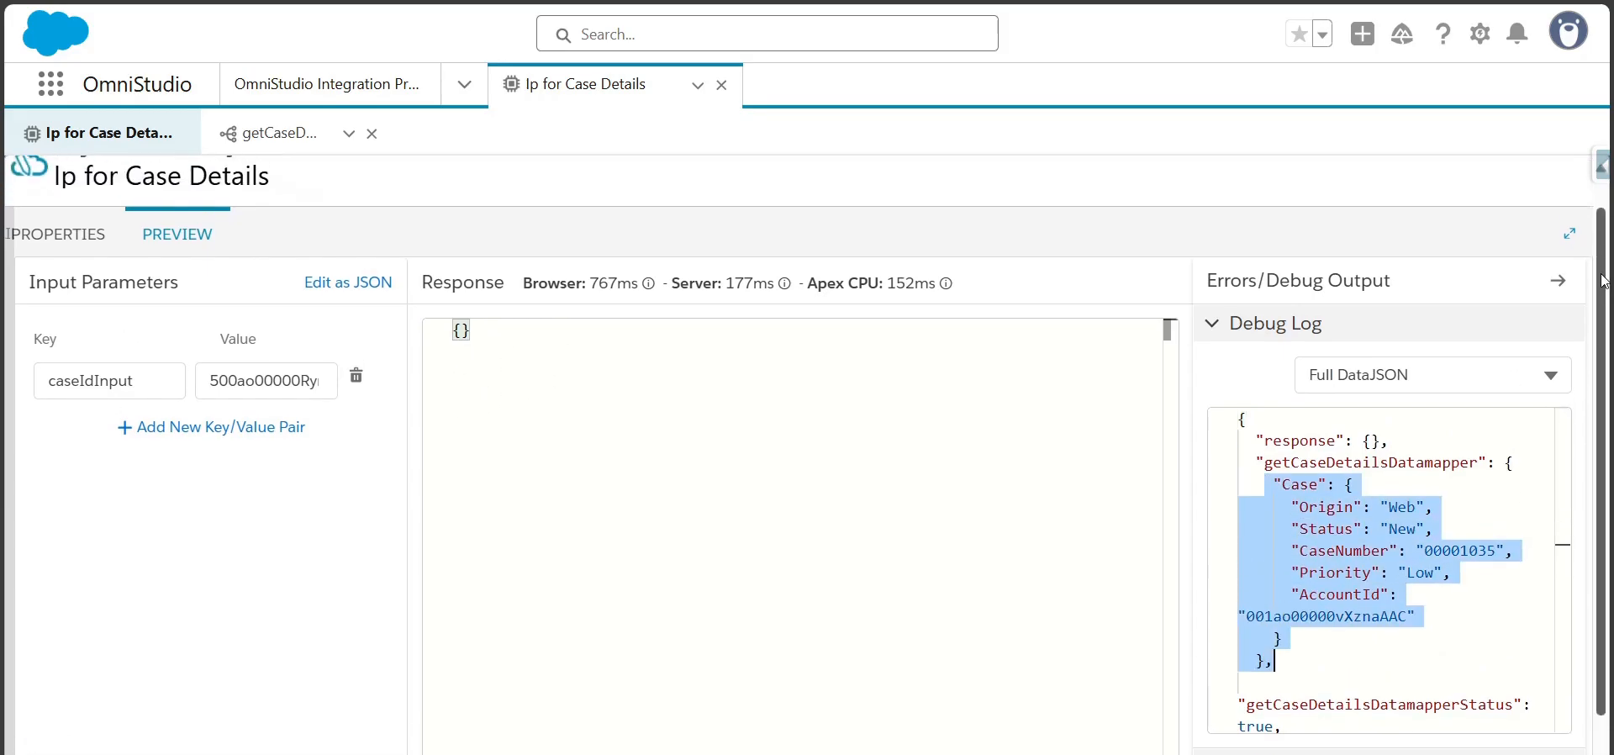
{"action": "left_click", "coordinate": [63, 244]}
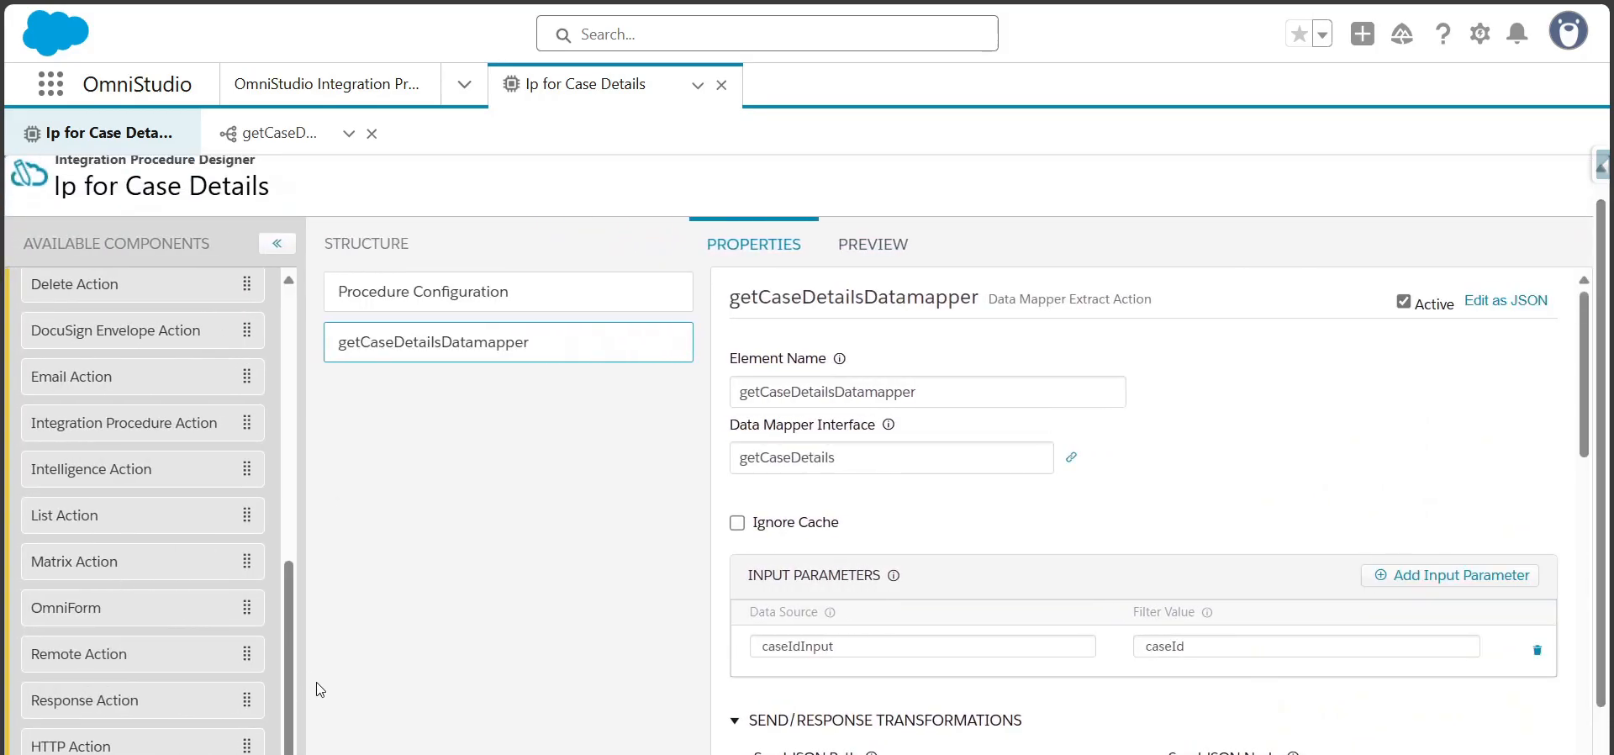
{"action": "scroll", "coordinate": [315, 688], "scroll_direction": "down", "scroll_amount": 1}
{"action": "left_click_drag", "start_coordinate": [126, 644], "coordinate": [475, 390]}
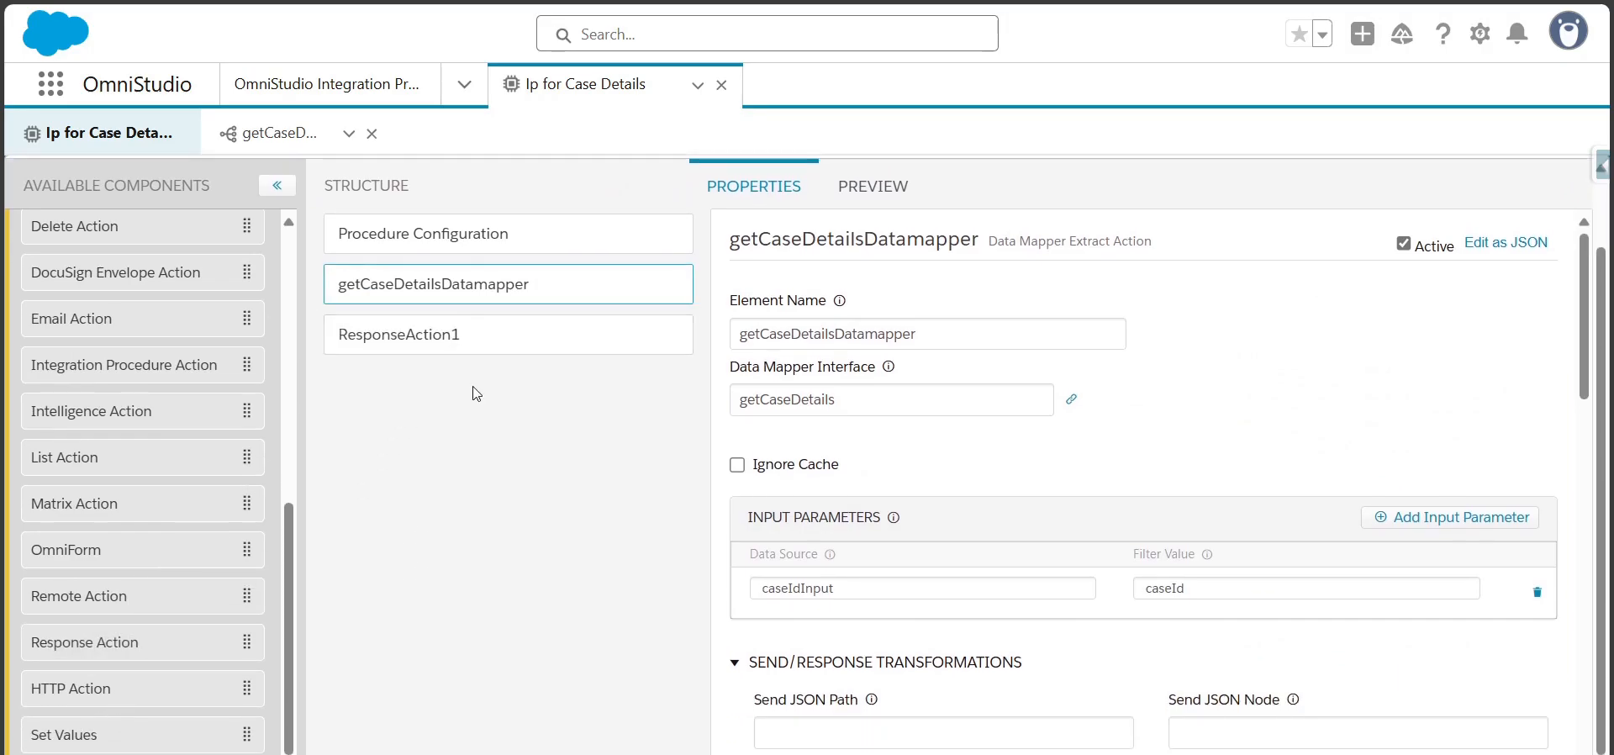
Examine the Response Action's response format and the description of its Send JSON Path setting
{"action": "left_click", "coordinate": [790, 395]}
{"action": "double_click", "coordinate": [790, 395]}
{"action": "scroll", "coordinate": [1582, 426], "scroll_direction": "down", "scroll_amount": 1}
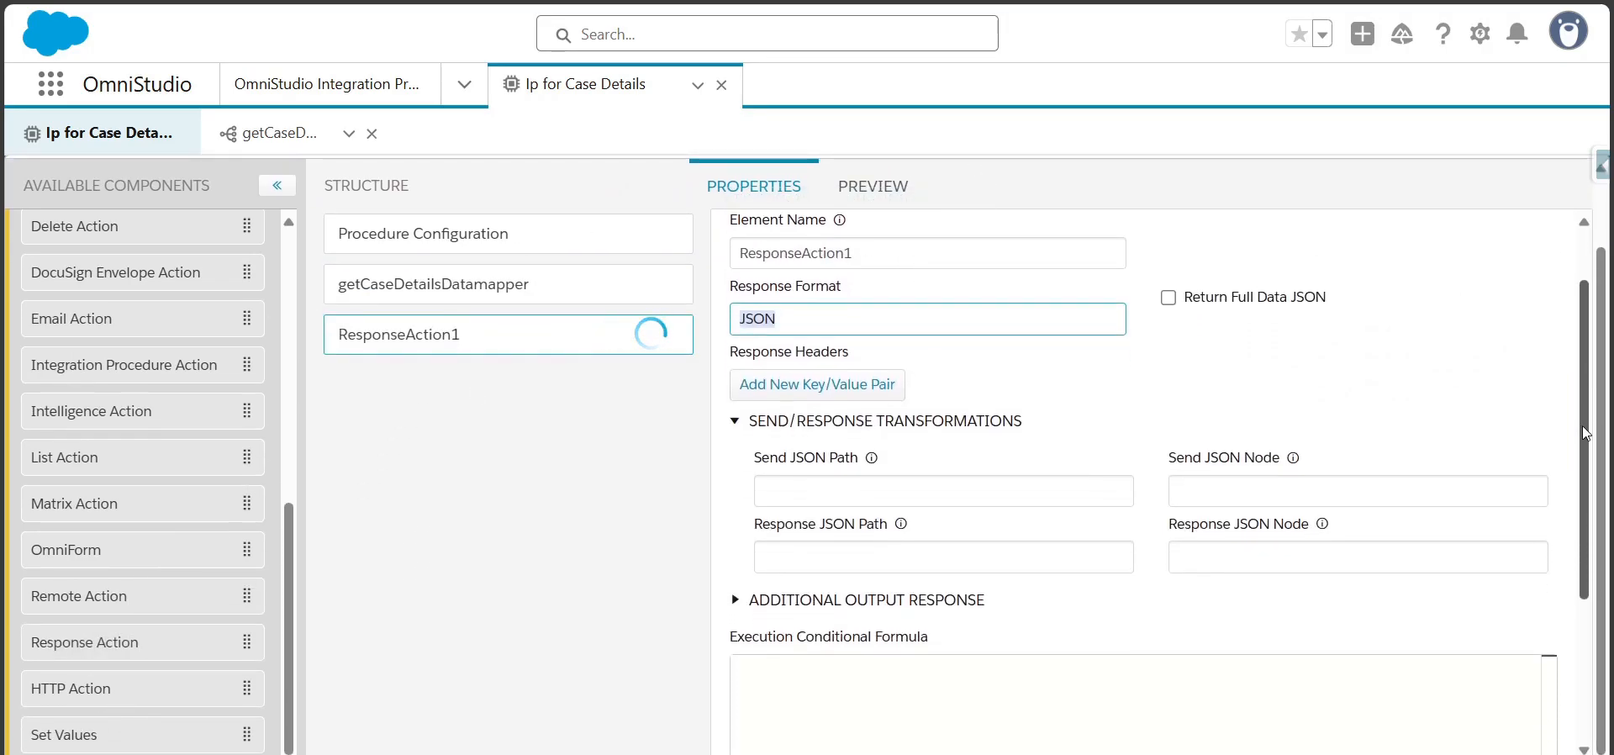
{"action": "left_click_drag", "start_coordinate": [727, 286], "coordinate": [807, 284]}
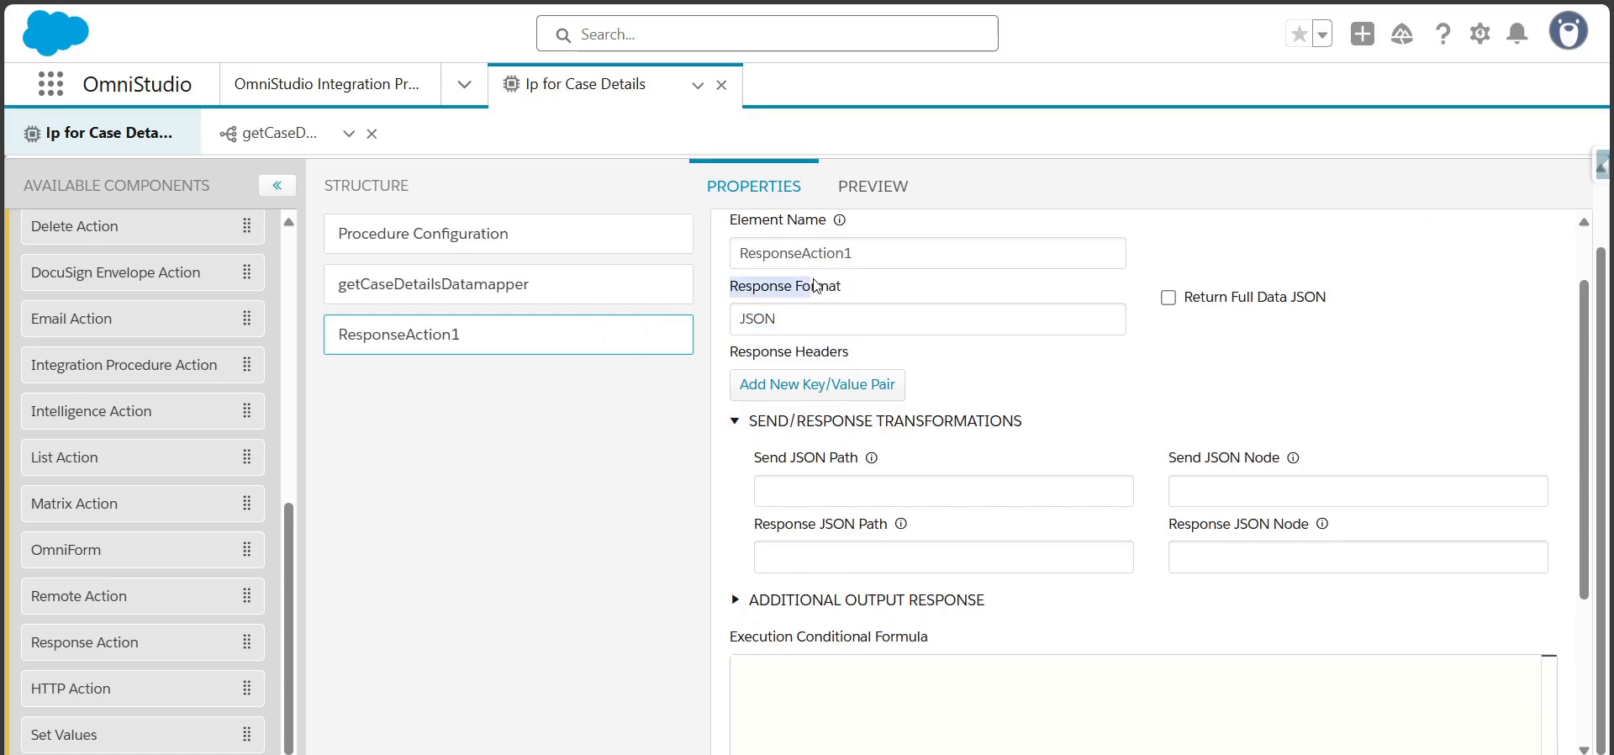
{"action": "left_click", "coordinate": [797, 323]}
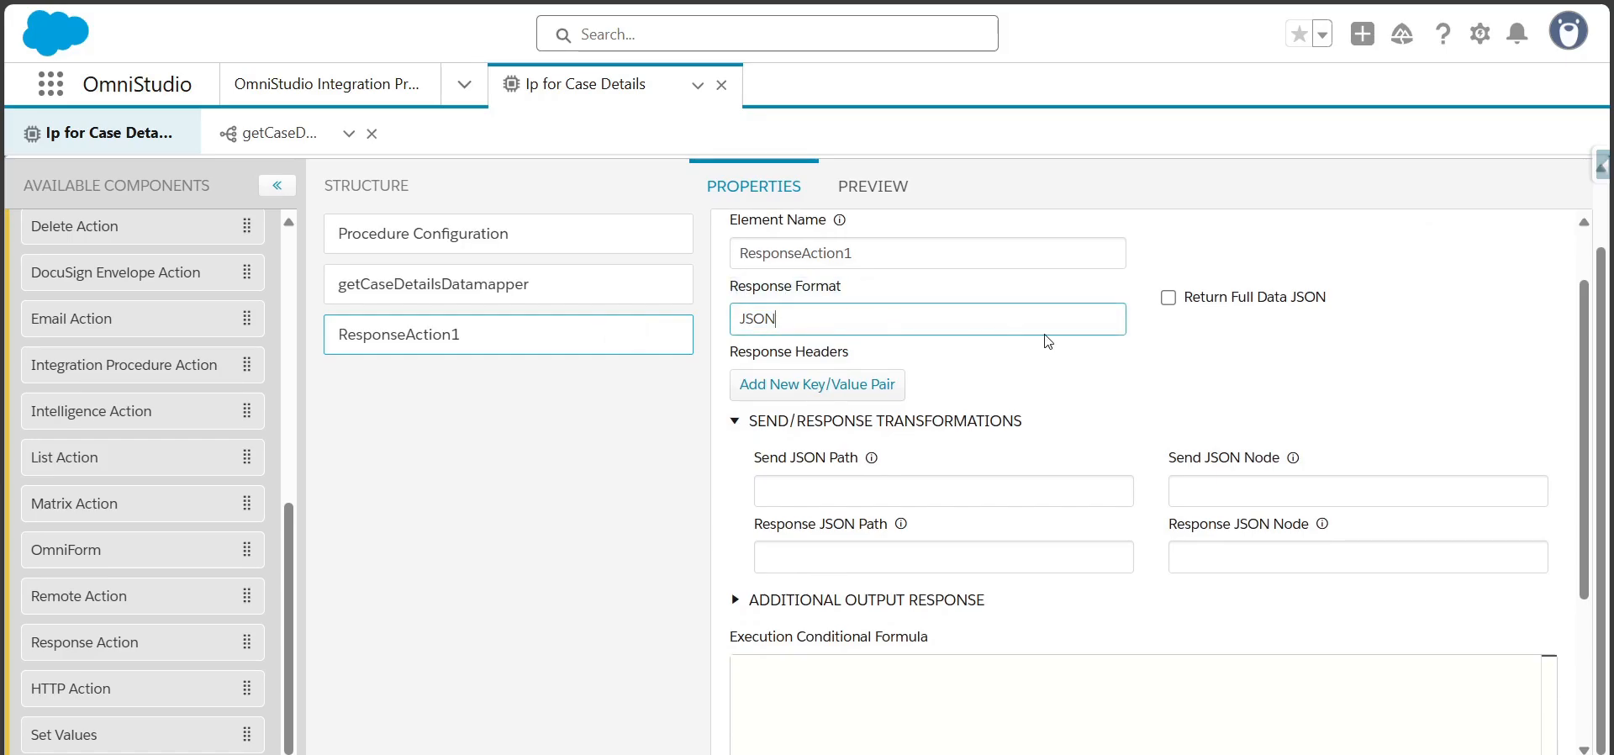
{"action": "mouse_move", "coordinate": [878, 460]}
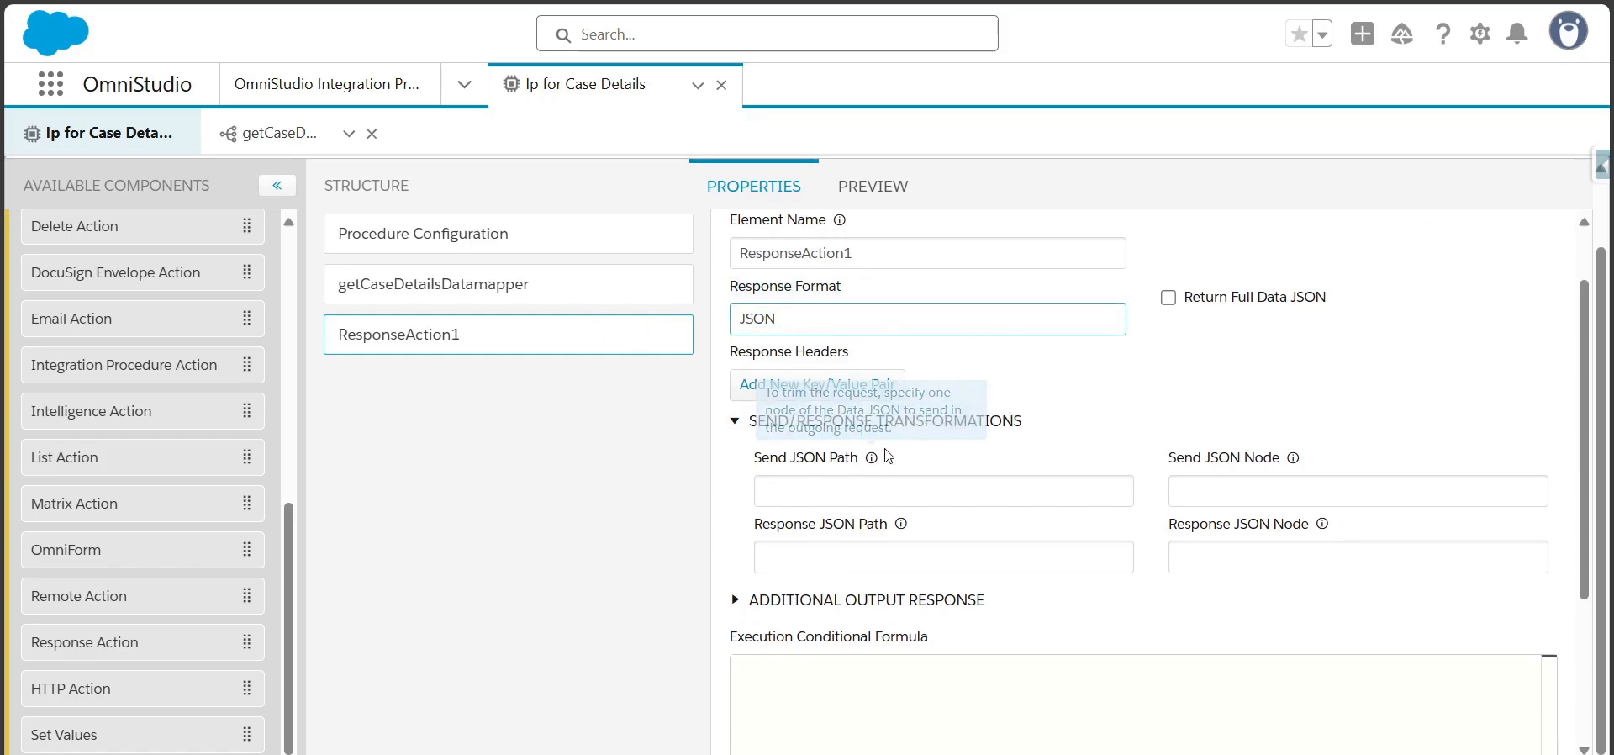
Copy the element name getCaseDetailsDatamapper and enter it as the Send JSON Path of ResponseAction1
{"action": "left_click", "coordinate": [577, 298]}
{"action": "left_click_drag", "start_coordinate": [1589, 642], "coordinate": [1591, 277]}
{"action": "double_click", "coordinate": [933, 282]}
{"action": "key", "text": "ctrl+c"}
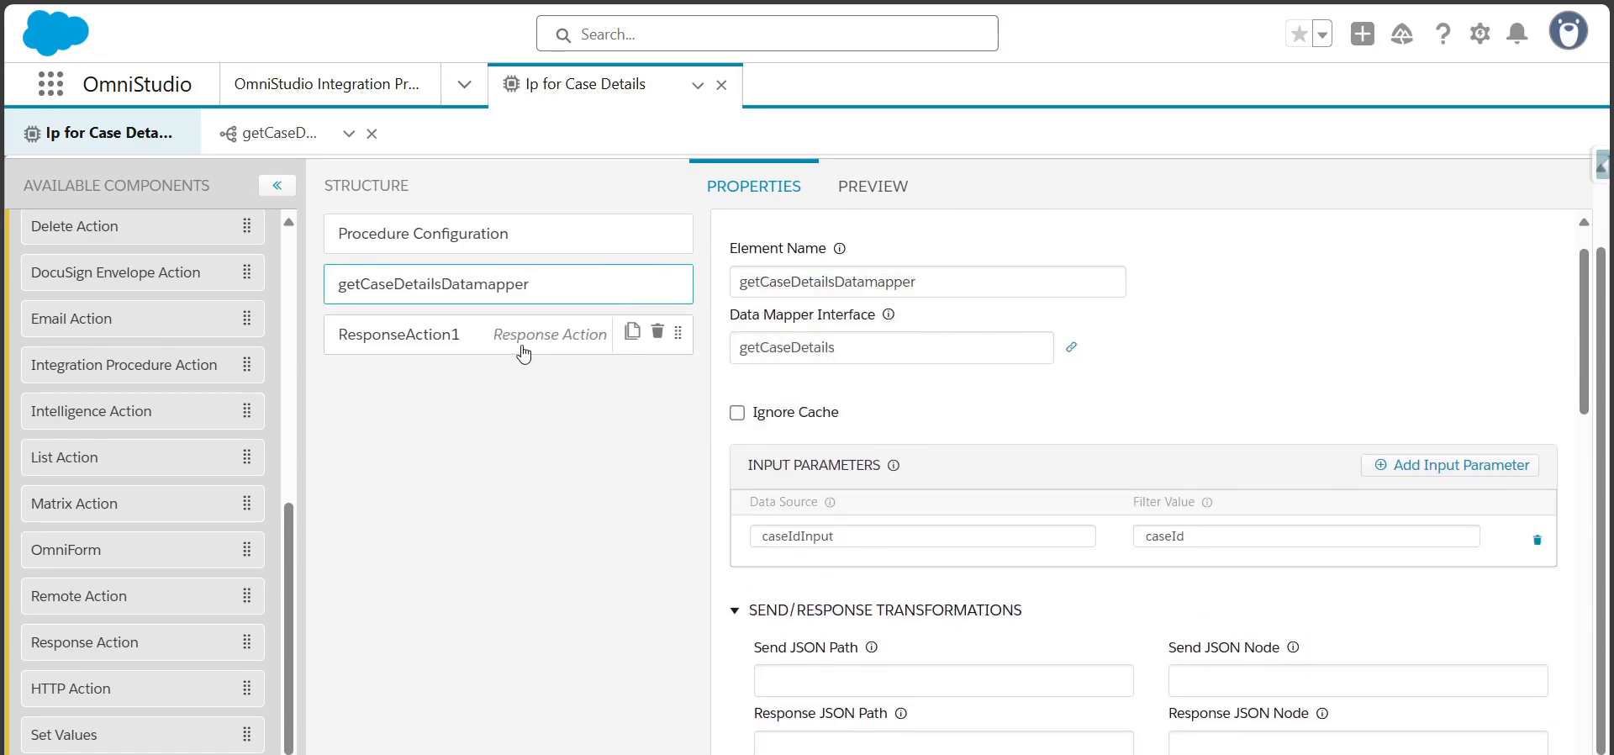
{"action": "left_click", "coordinate": [522, 345]}
{"action": "left_click", "coordinate": [944, 522]}
{"action": "key", "text": "ctrl+v"}
{"action": "left_click", "coordinate": [1261, 468]}
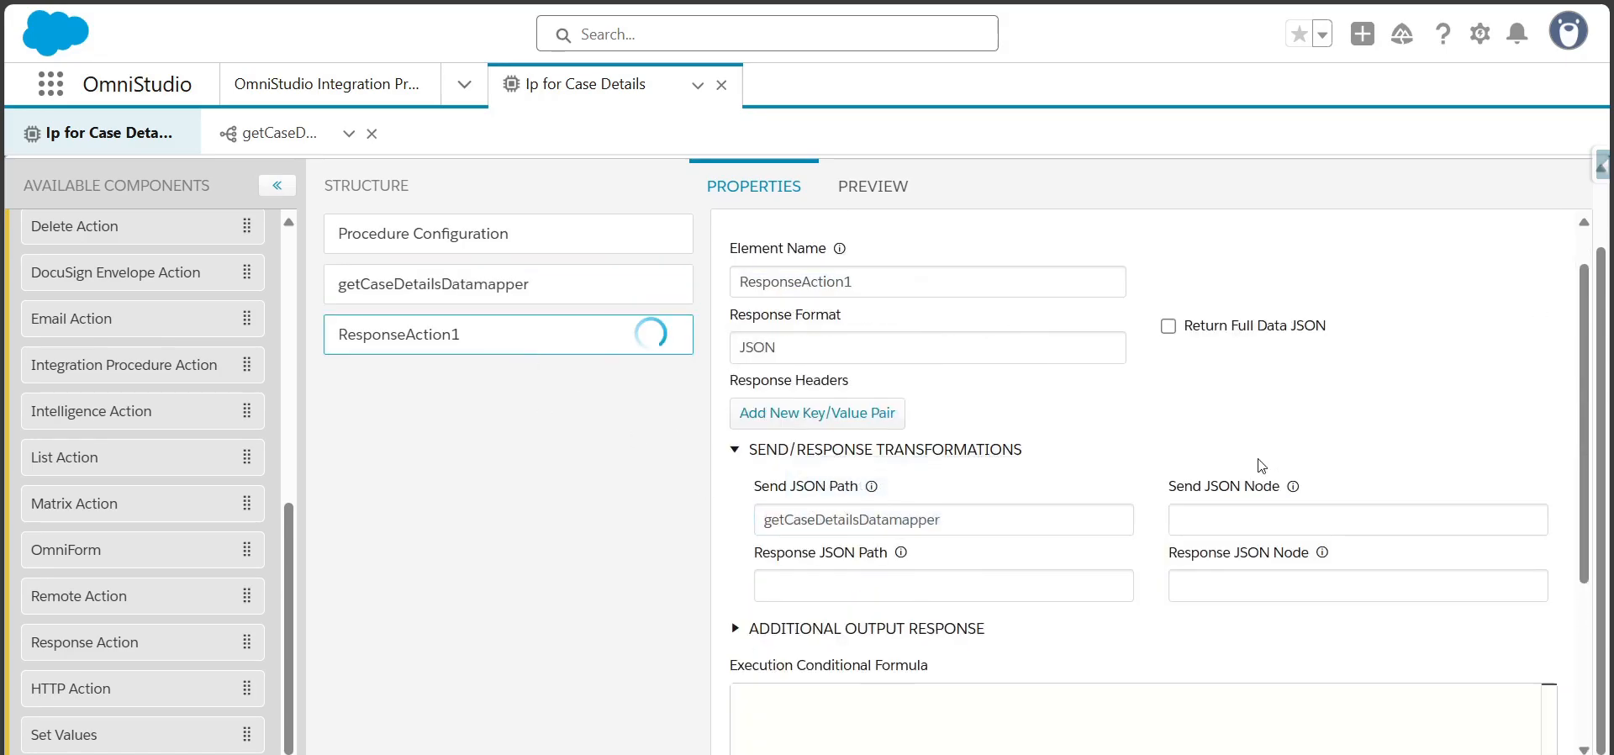
Execute the integration procedure preview with the existing caseIdInput value and examine the Case node in the response
{"action": "left_click_drag", "start_coordinate": [1588, 425], "coordinate": [1584, 378]}
{"action": "left_click", "coordinate": [872, 186]}
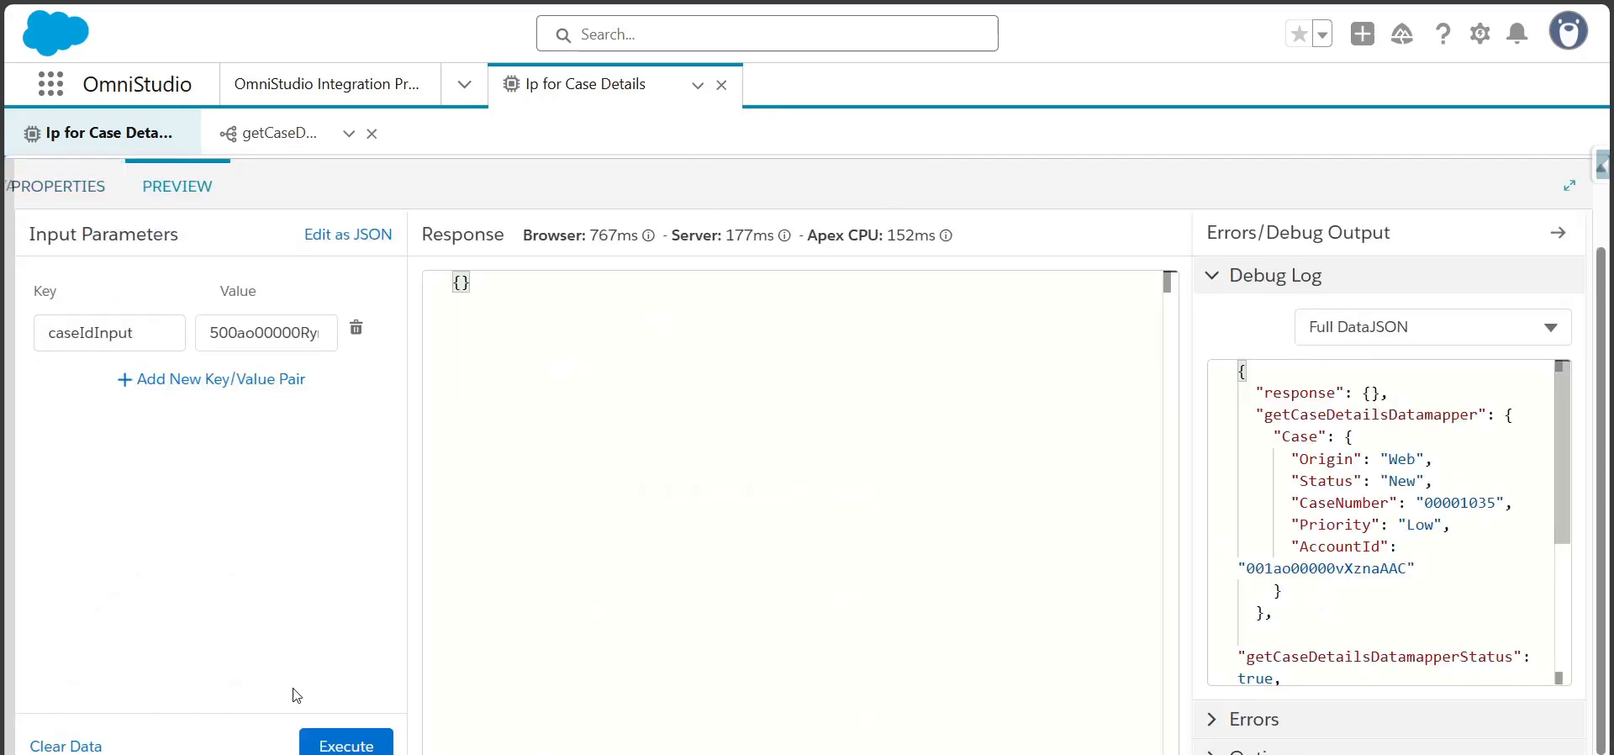
{"action": "left_click", "coordinate": [345, 744]}
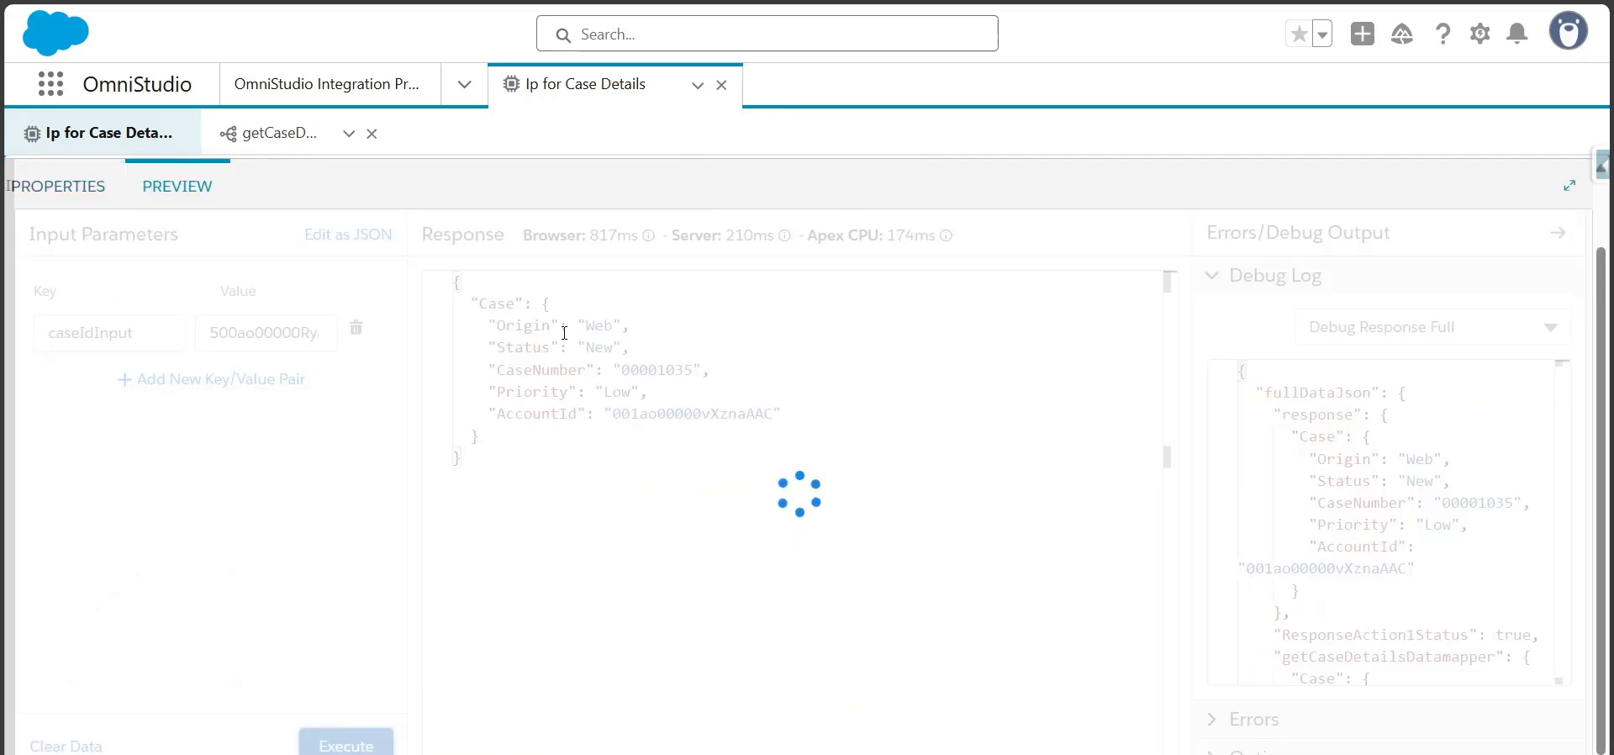
{"action": "left_click_drag", "start_coordinate": [478, 303], "coordinate": [506, 443]}
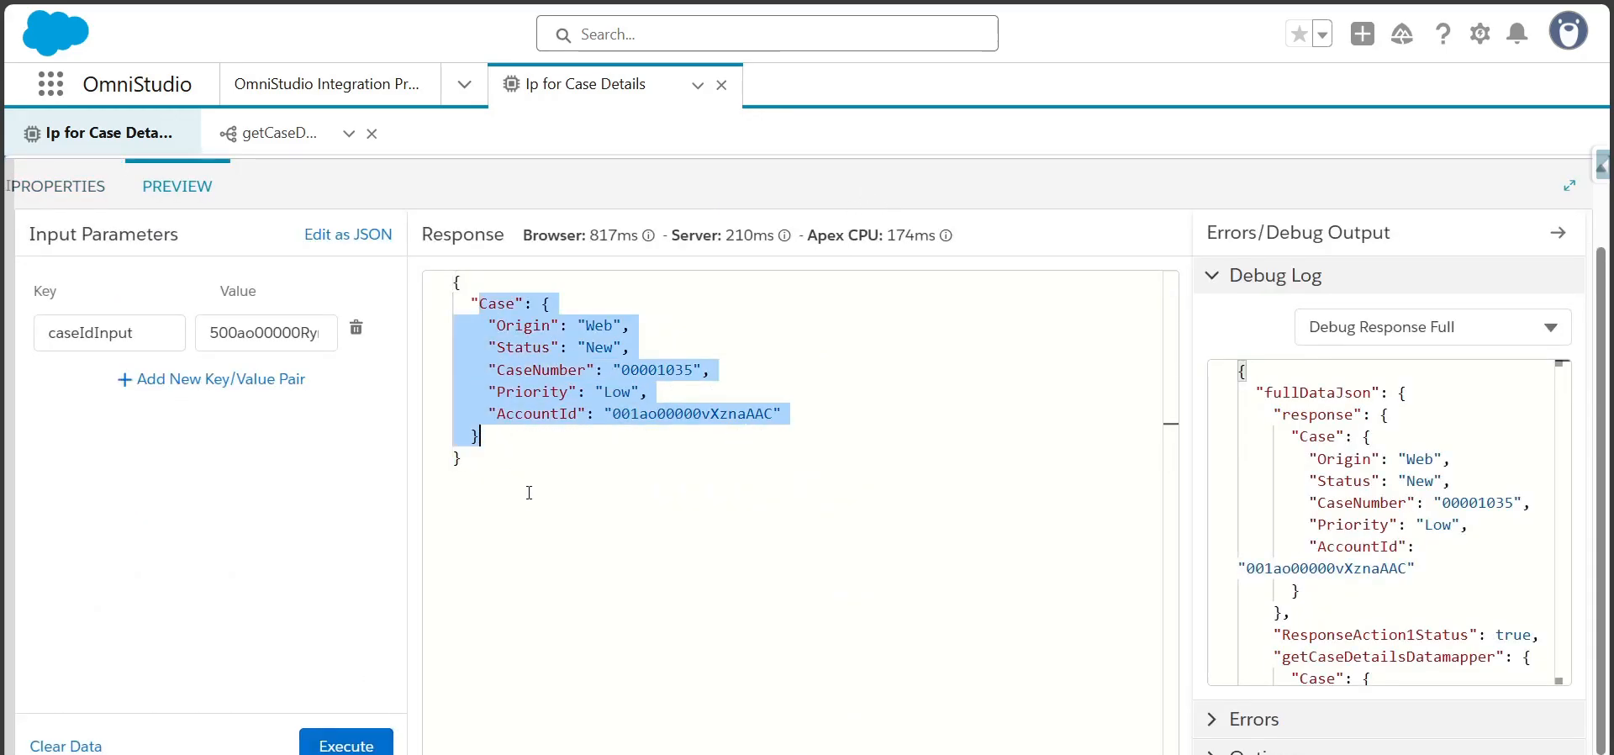
Return to the properties of ResponseAction1 and look over the available group and action components
{"action": "left_click", "coordinate": [37, 185]}
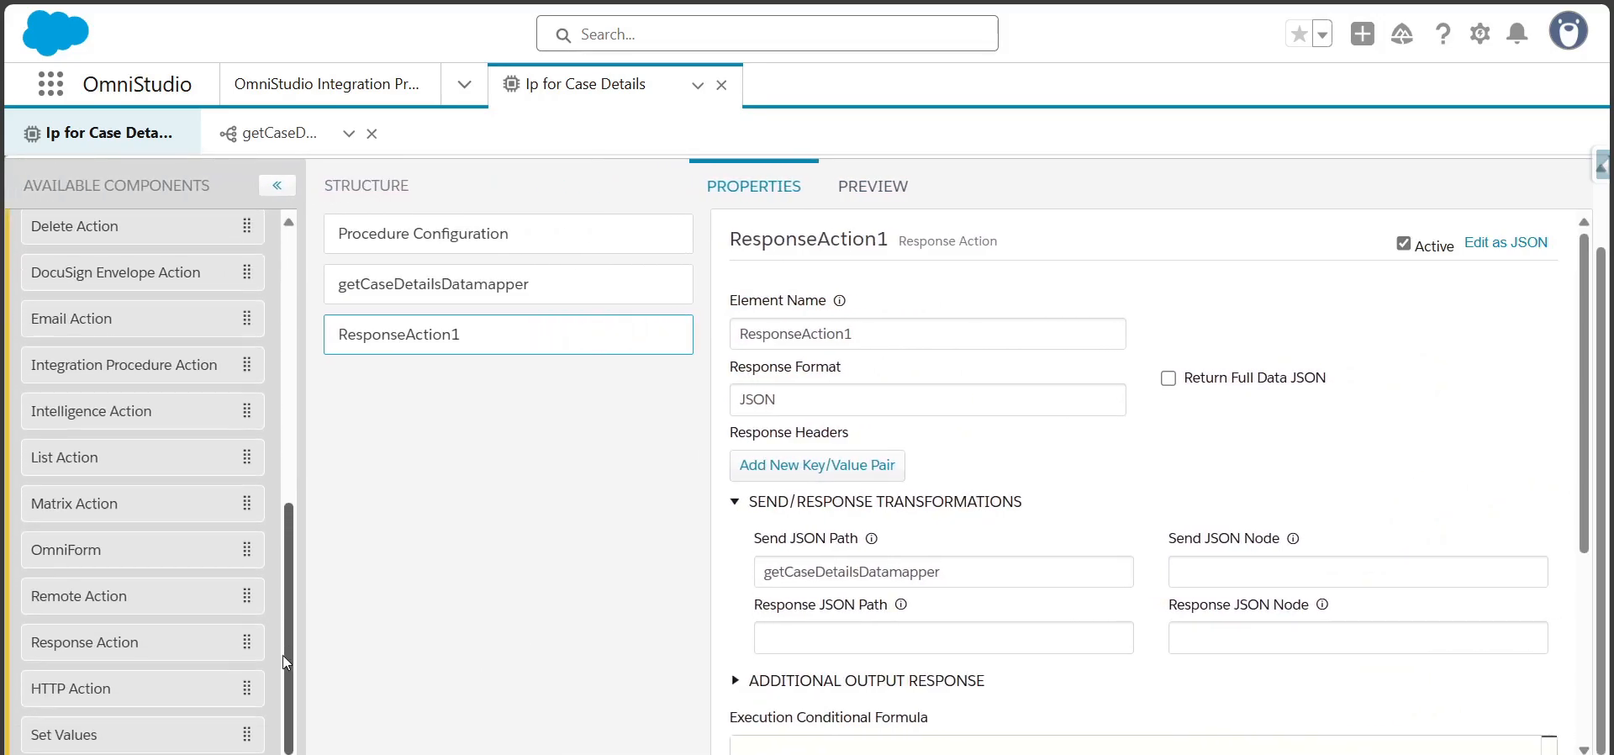
{"action": "left_click_drag", "start_coordinate": [281, 696], "coordinate": [301, 357]}
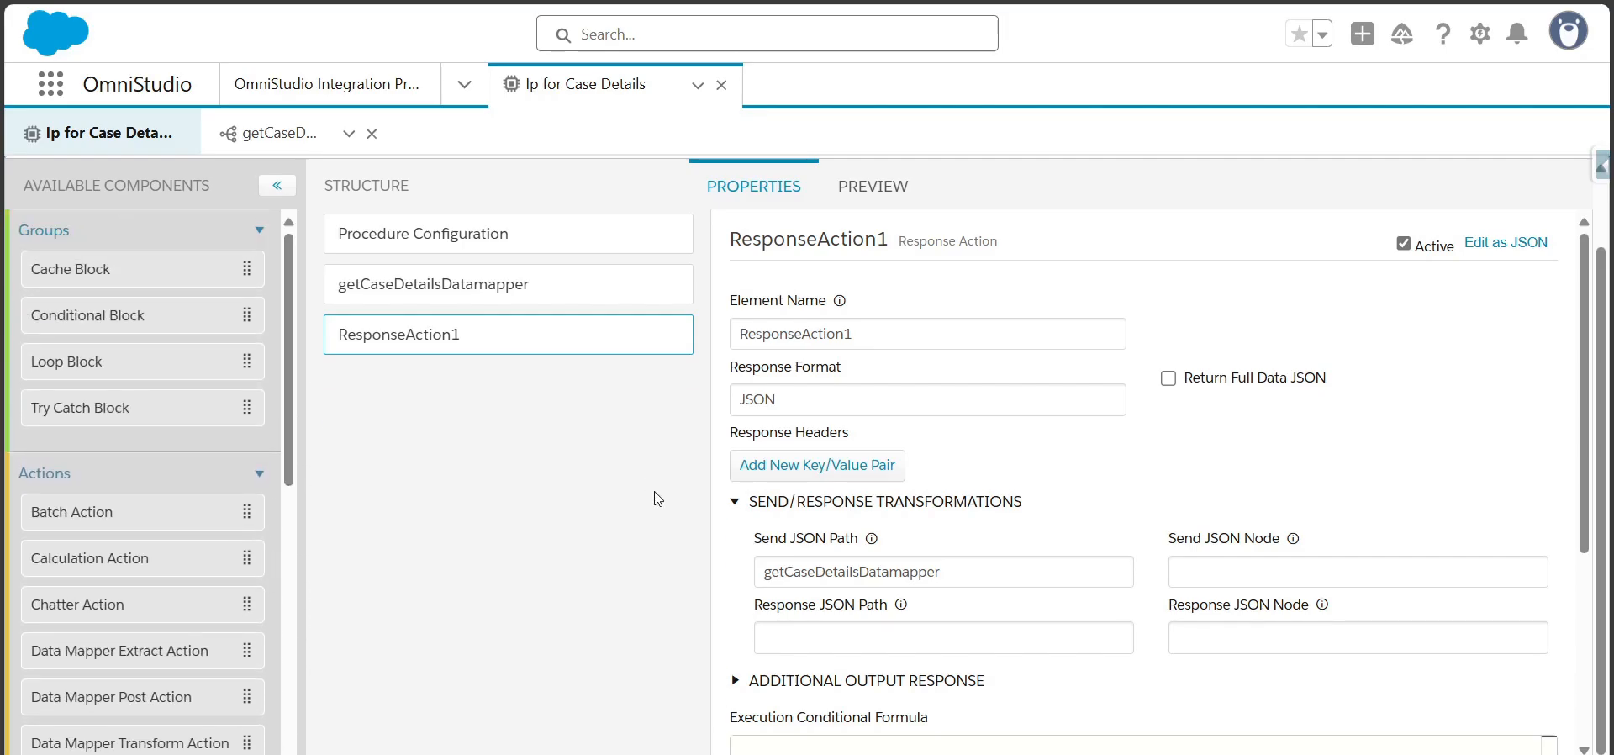
{"action": "scroll", "coordinate": [1604, 145], "scroll_direction": "up", "scroll_amount": 1}
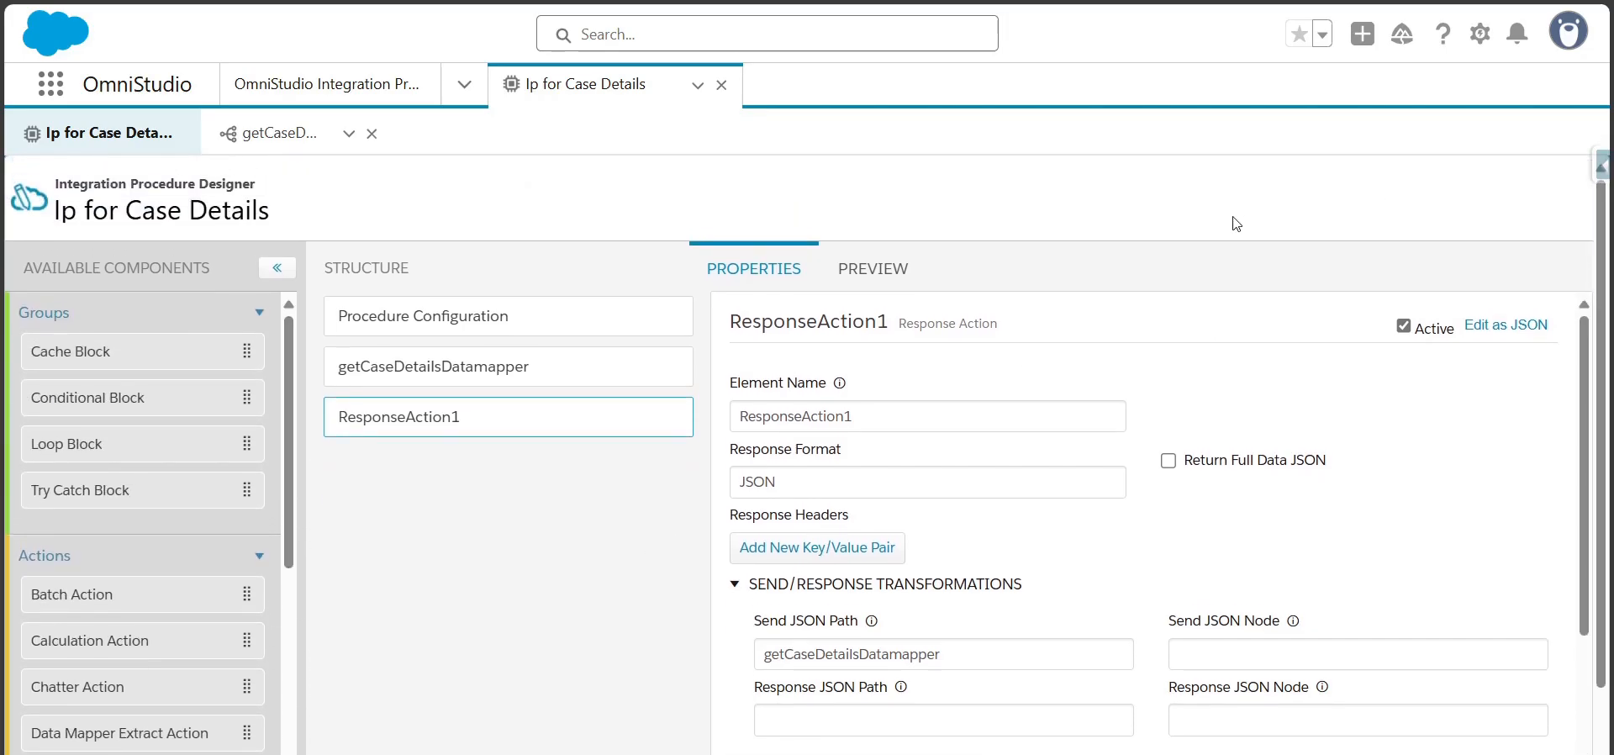